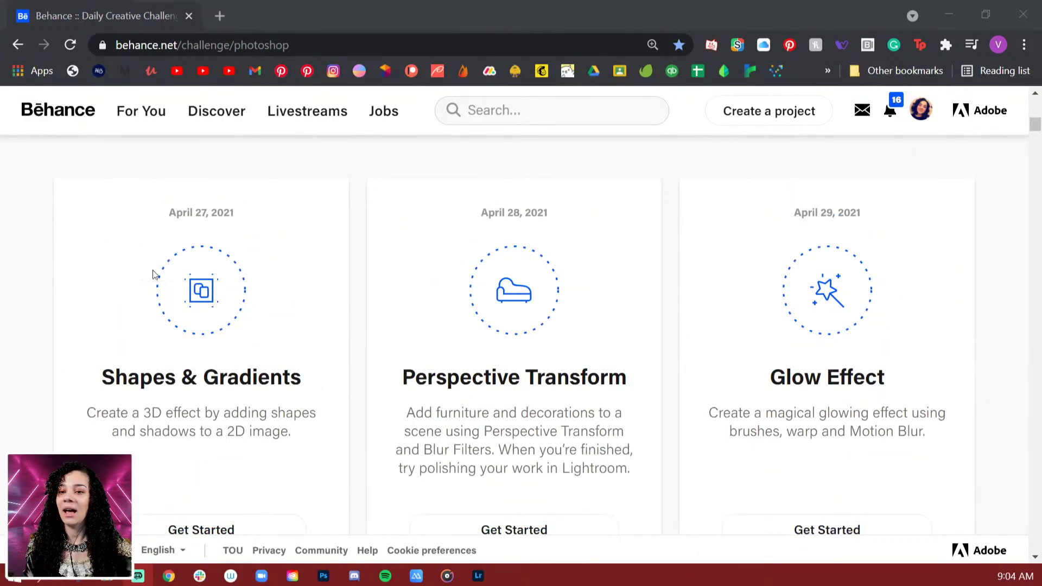
Step: Browse the April and May Photoshop challenge cards on the Behance page through Warped Type
scroll(993, 307, down, 7)
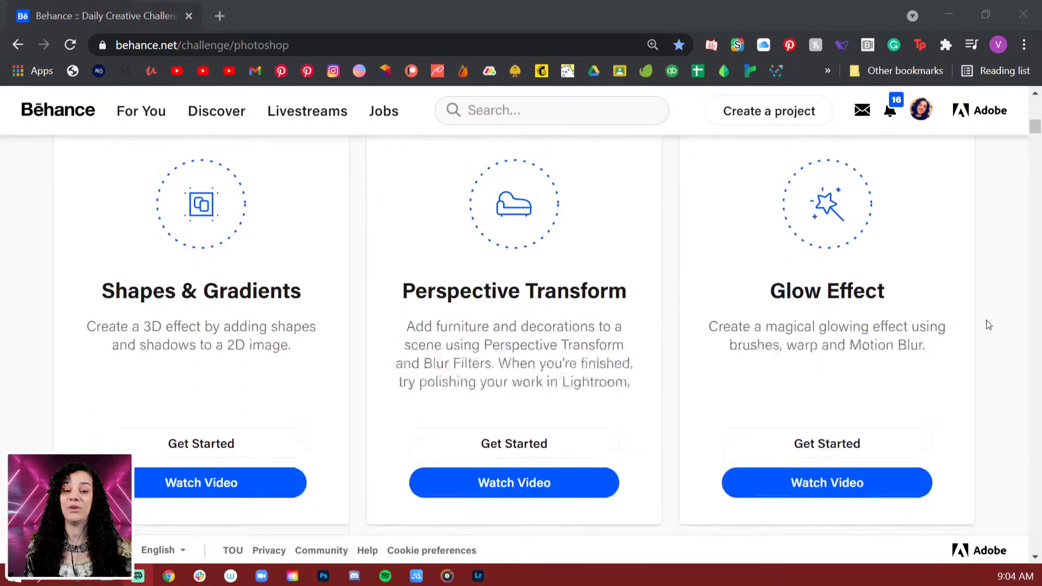
scroll(986, 317, down, 8)
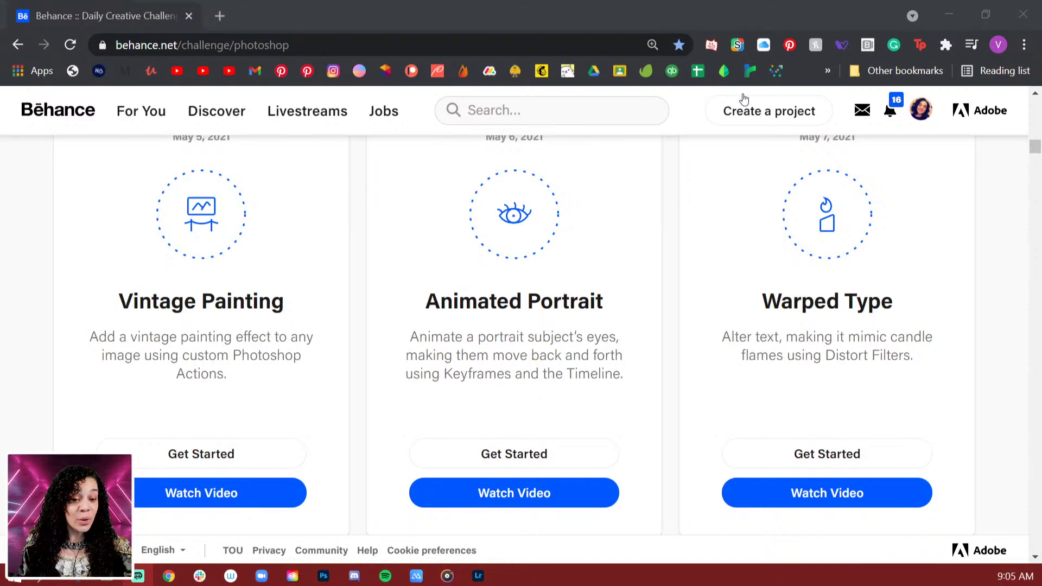
Step: Switch to Discord, dismiss the Streamer Mode notice and open the Adobe Photoshop server
key(alt+Tab)
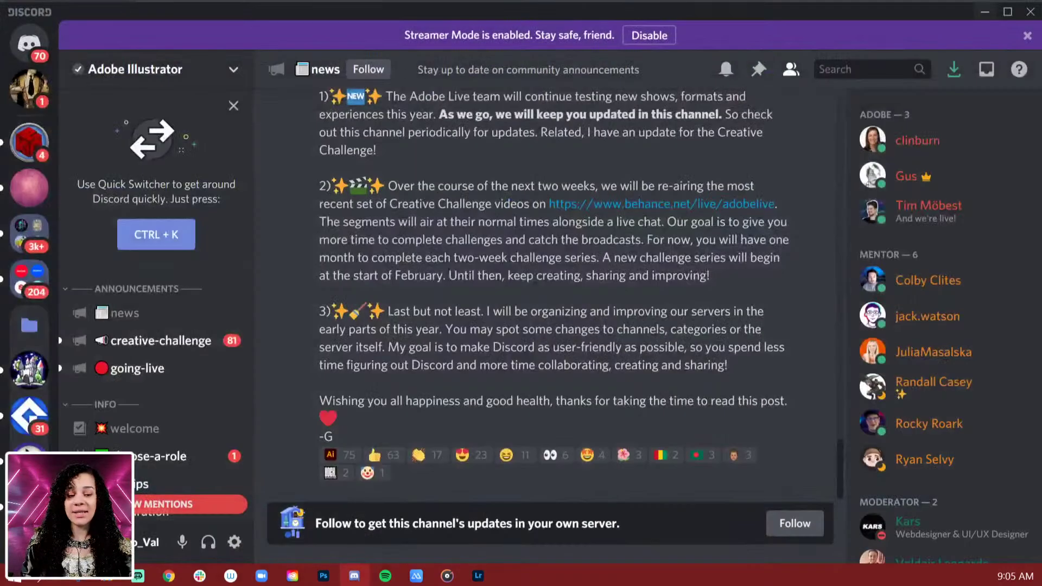
click(1027, 36)
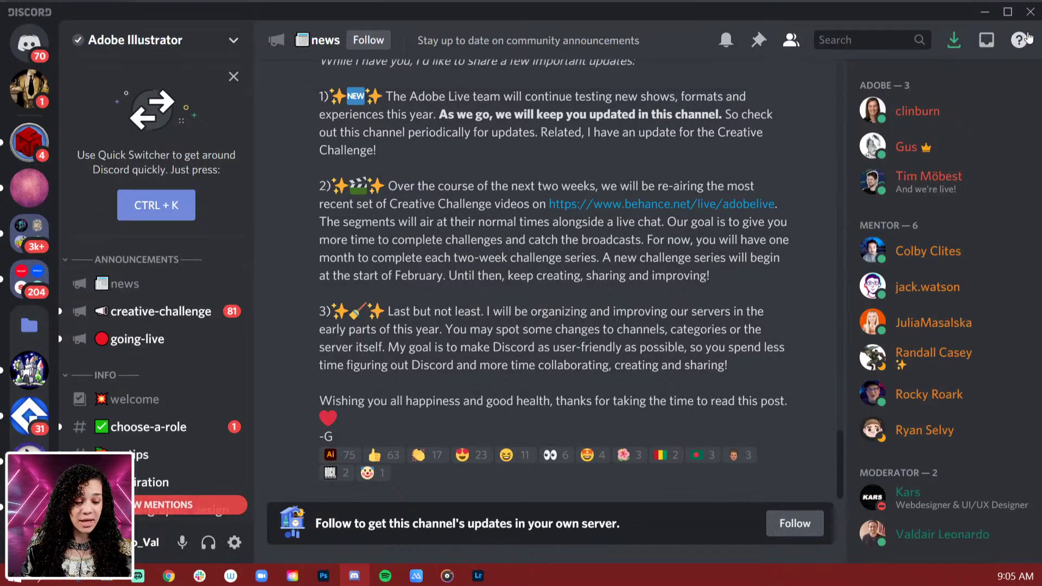
scroll(33, 299, down, 5)
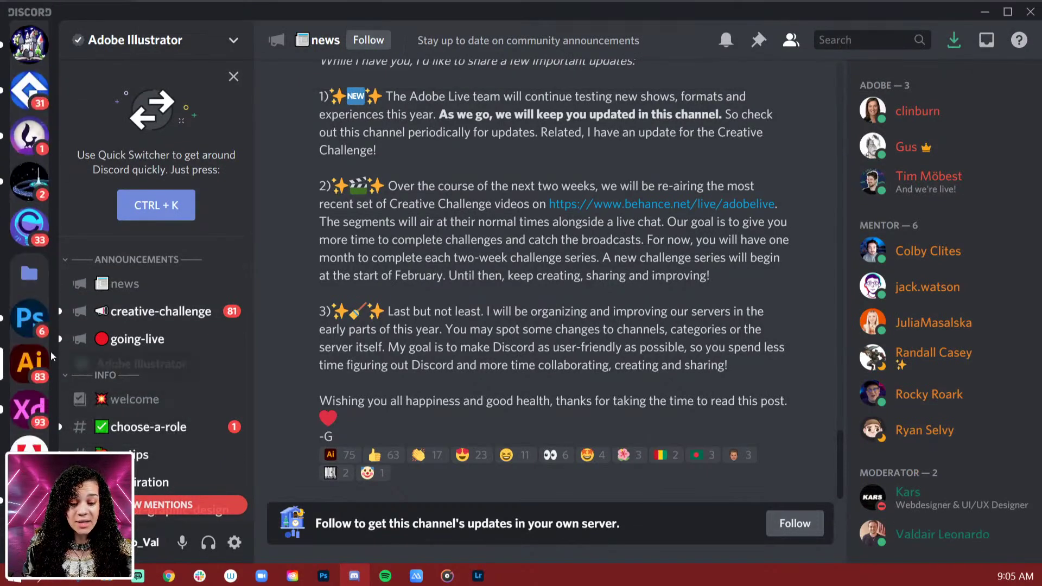
click(39, 317)
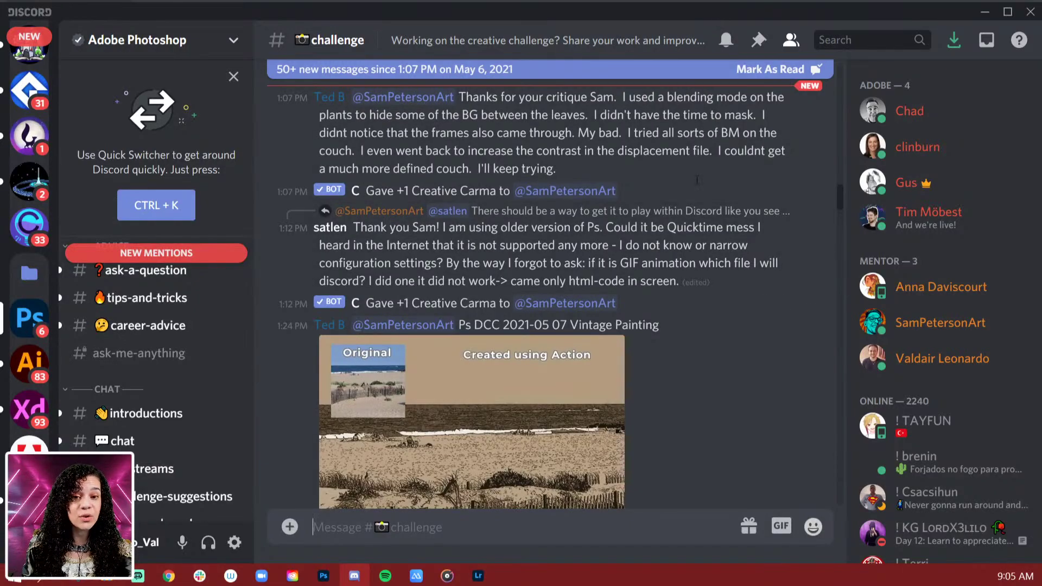
Step: Look through the submissions posted in the Adobe Photoshop server's challenge channel
scroll(699, 372, down, 10)
scroll(698, 374, down, 10)
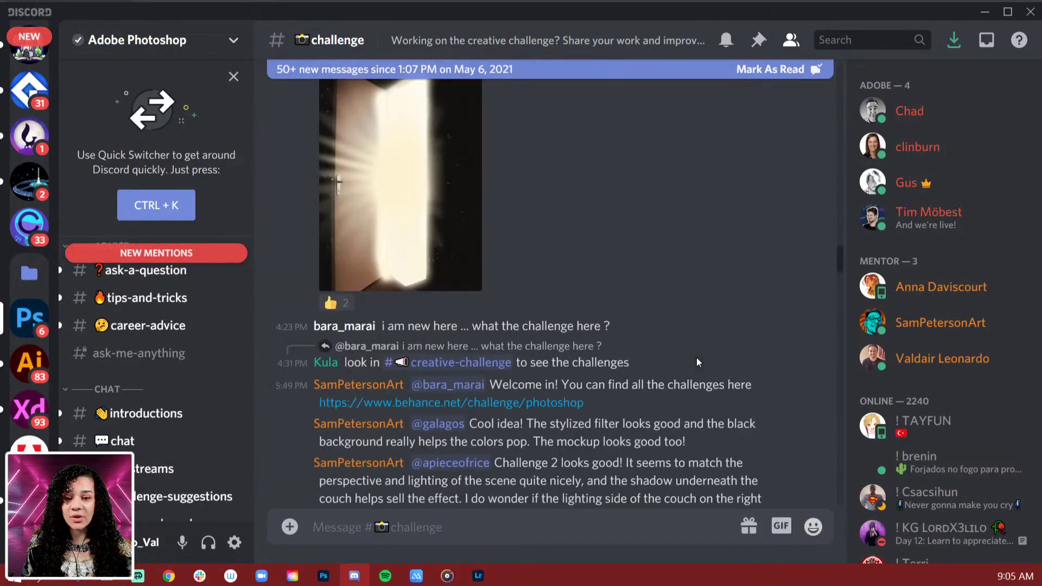
scroll(698, 361, down, 10)
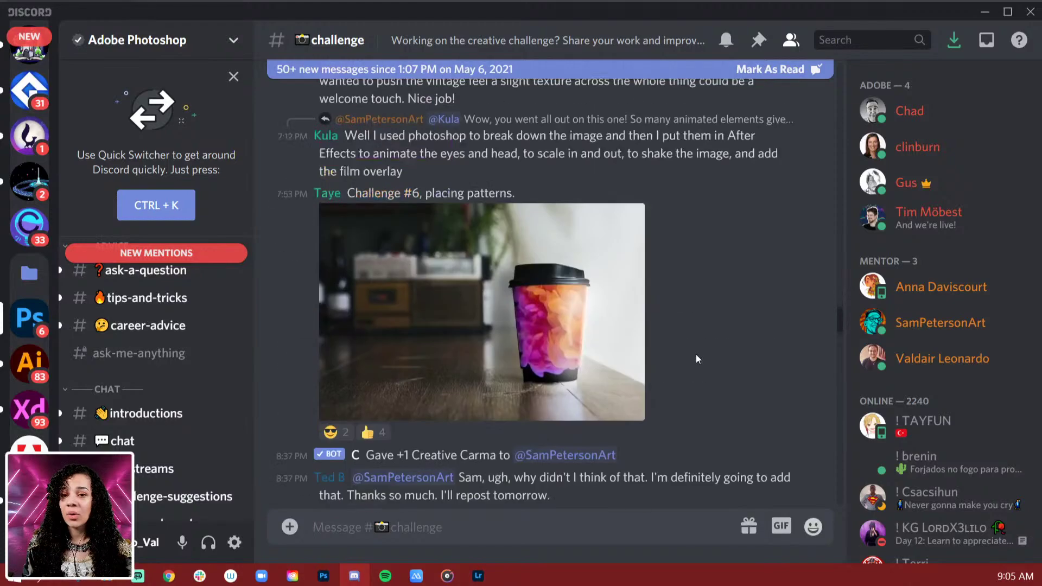
scroll(696, 353, down, 10)
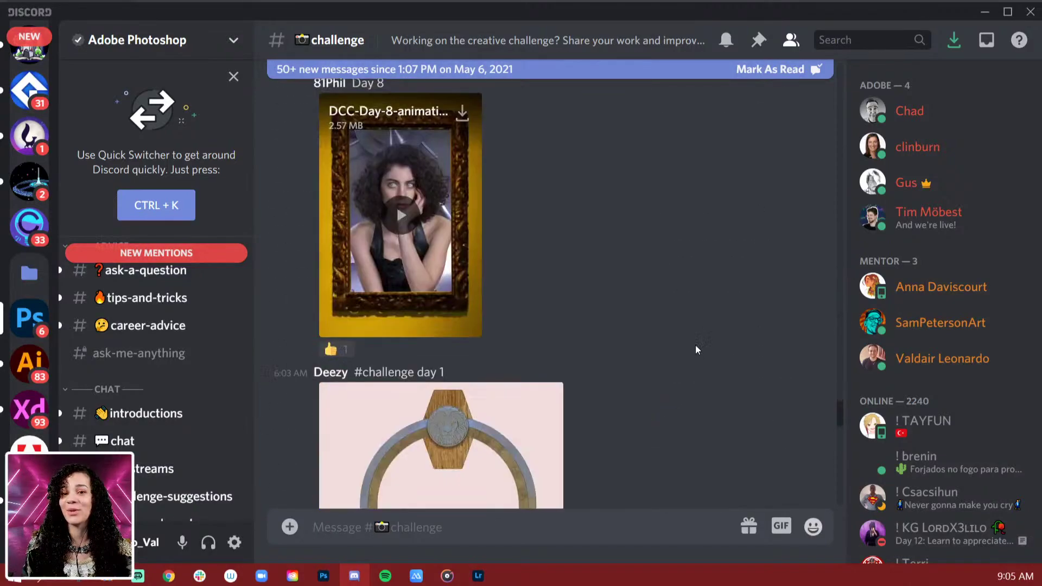
scroll(698, 350, down, 10)
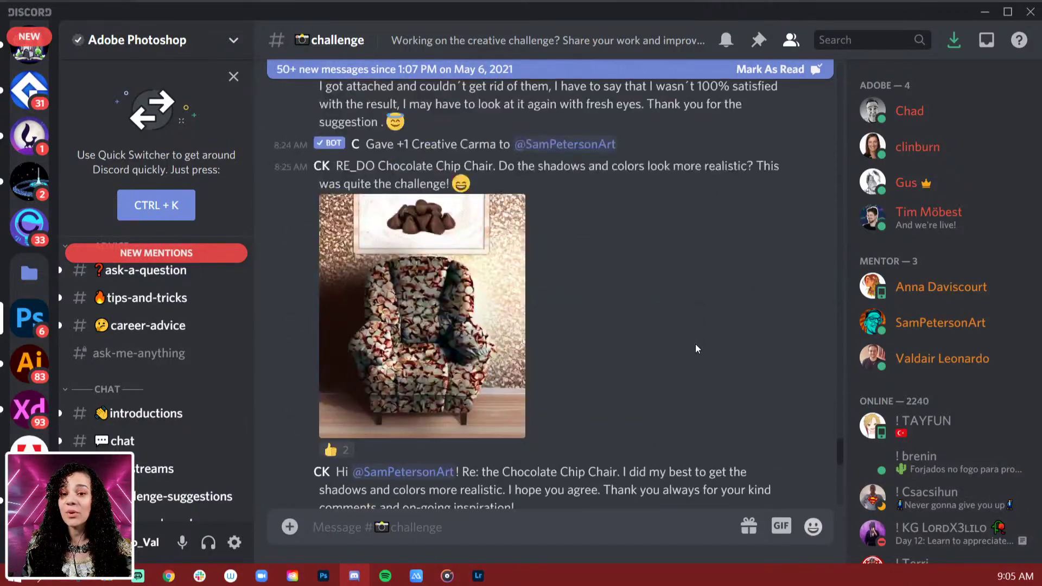
scroll(697, 348, down, 5)
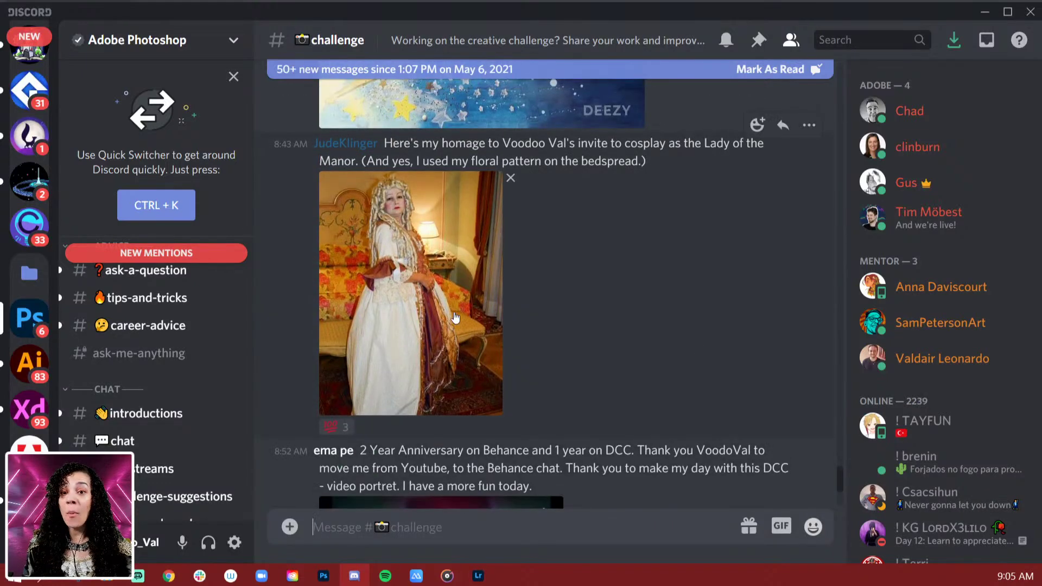
Step: View the Lady of the Manor cosplay submission enlarged, close it, and look through the remaining challenge posts
click(438, 300)
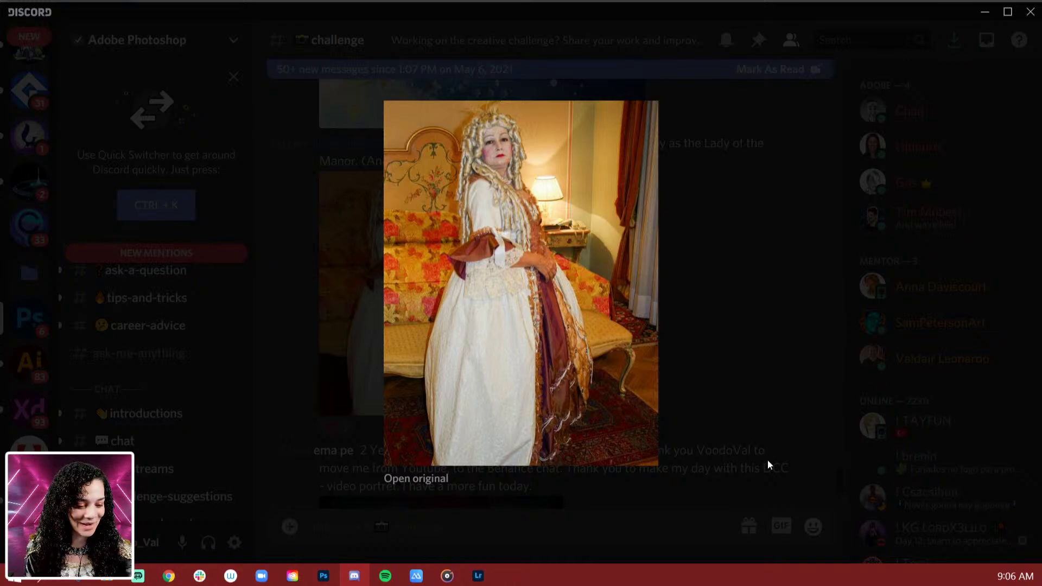
click(748, 308)
scroll(708, 325, down, 3)
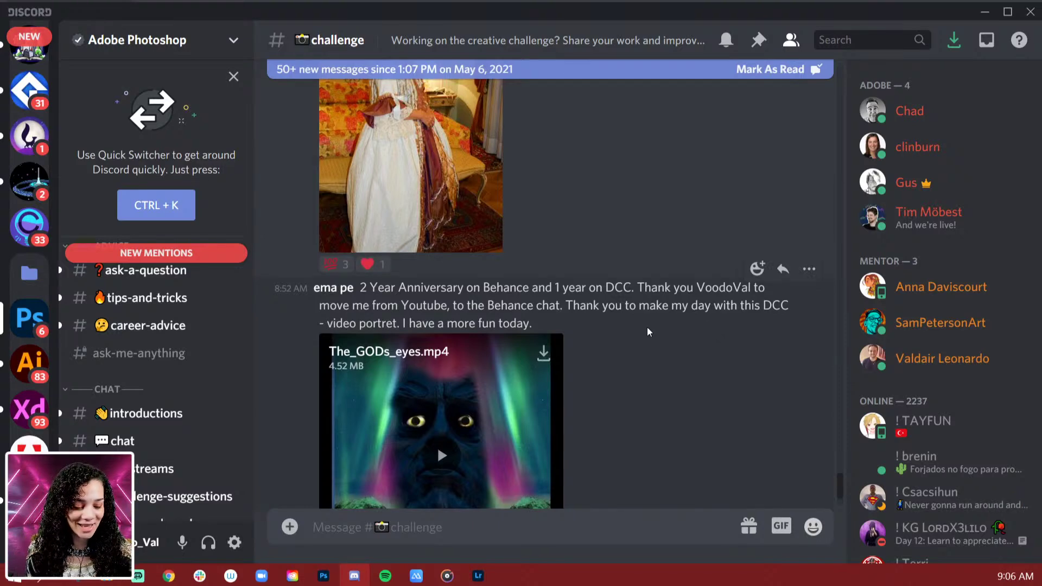
scroll(649, 328, down, 3)
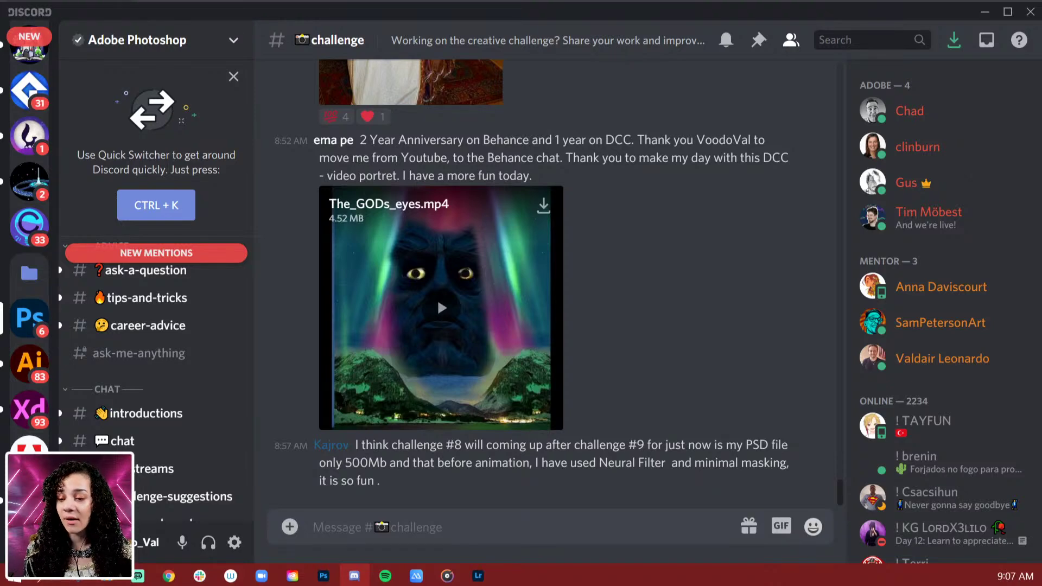
Step: Switch to Photoshop and examine the Challenge 9 instructions in the starter file up close
key(alt+Tab)
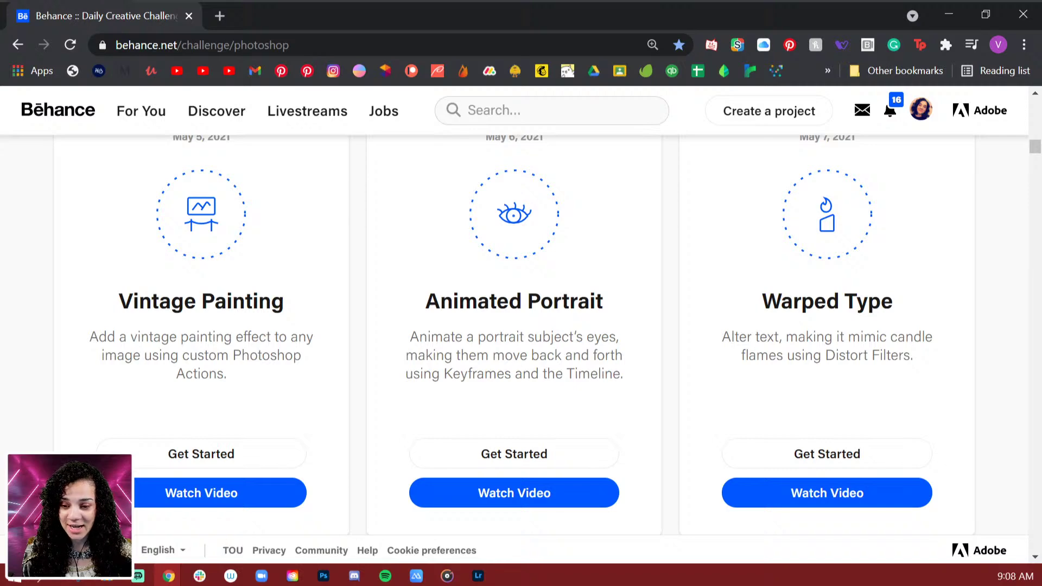
key(alt+Tab)
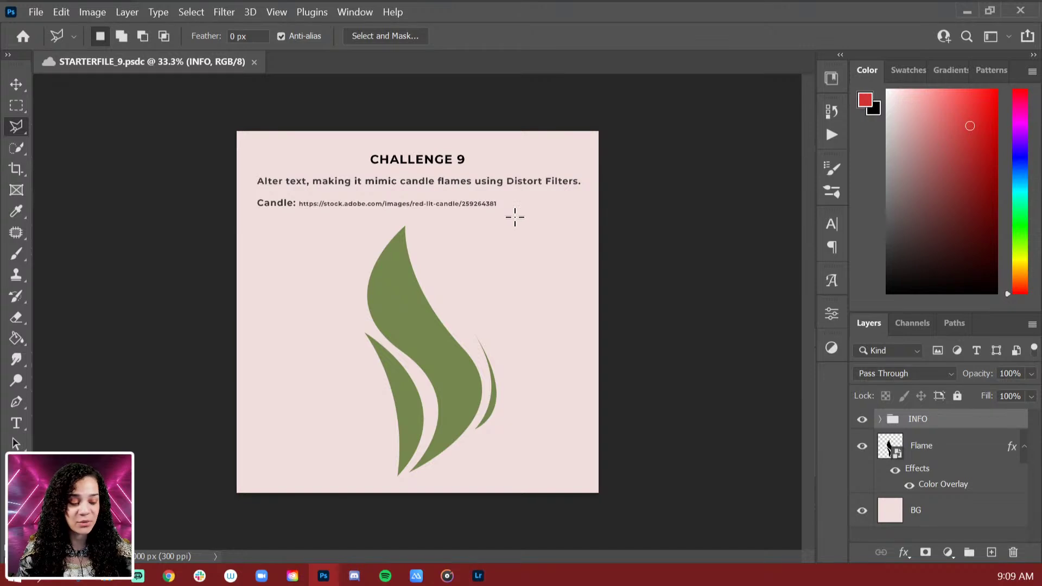
key(ctrl+plus)
key(ctrl+plus)
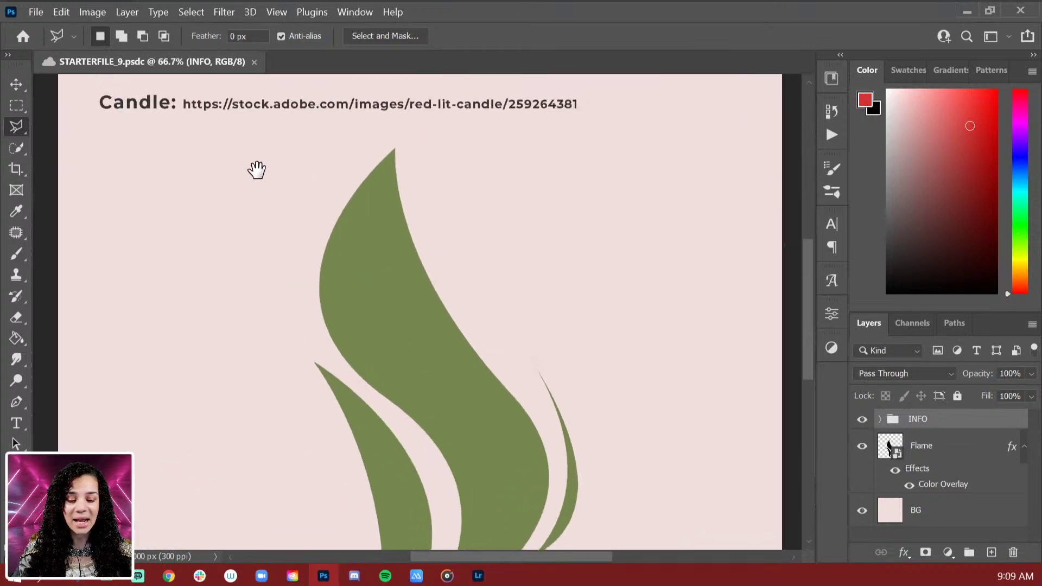
scroll(256, 168, up, 2)
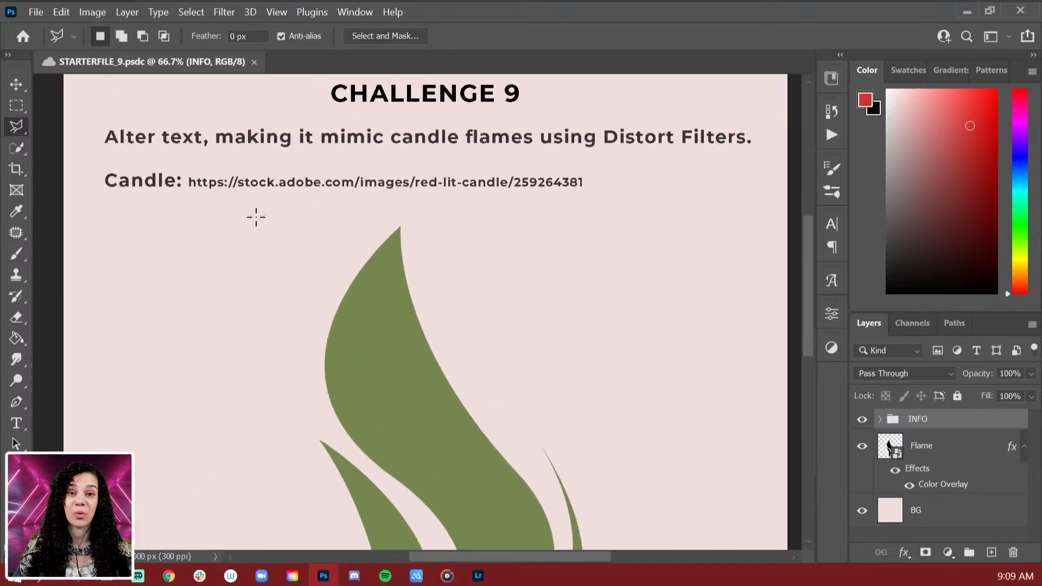
Step: Select the candle's Adobe Stock link in the info text with the Type tool and finish editing the text
key(r)
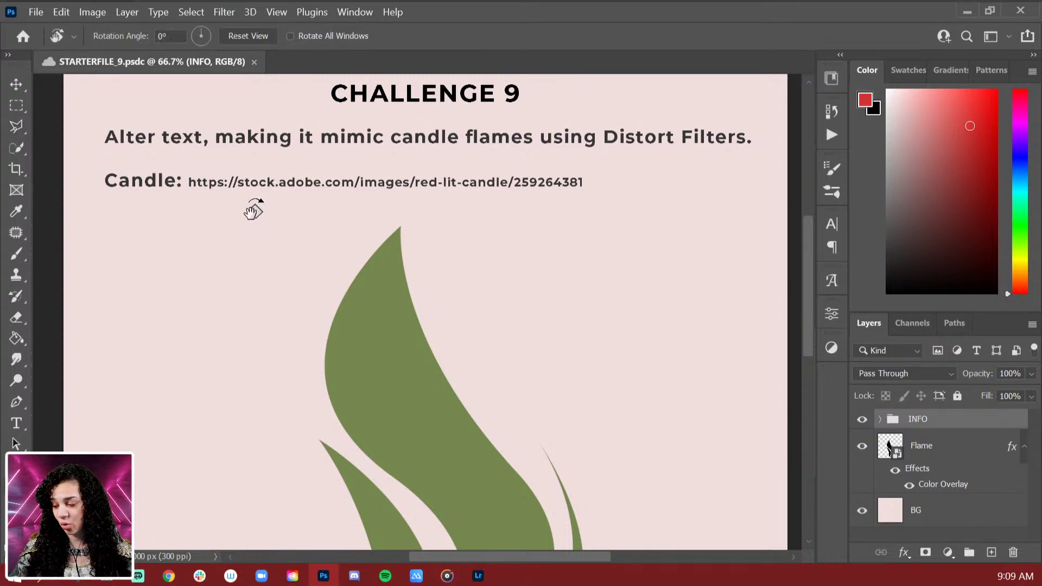
key(t)
drag(188, 182, 600, 179)
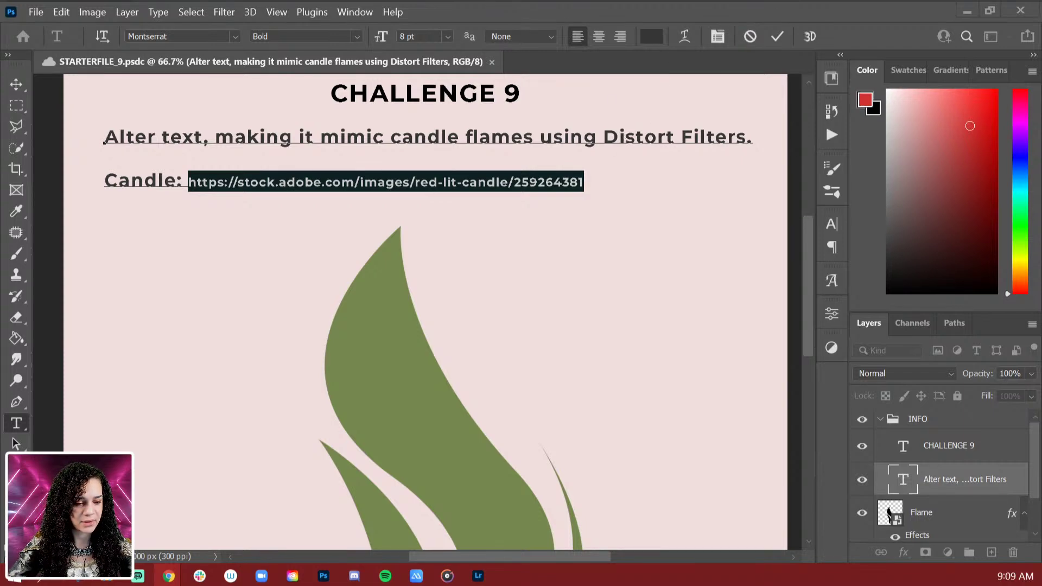
key(ctrl+Return)
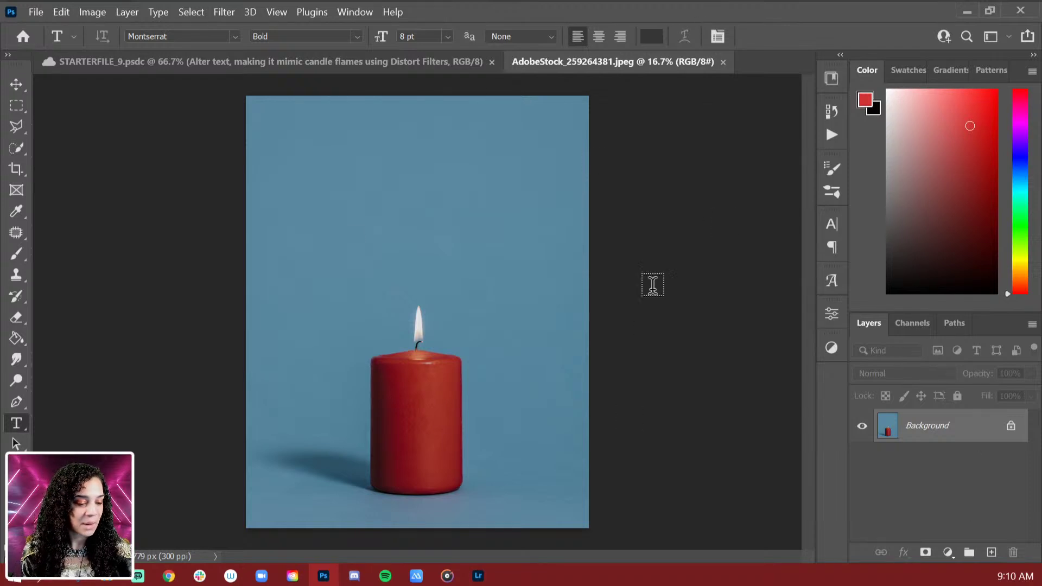
Step: Copy the Flame layer from STARTERFILE_9 into the AdobeStock_259264381.jpeg candle document
click(320, 63)
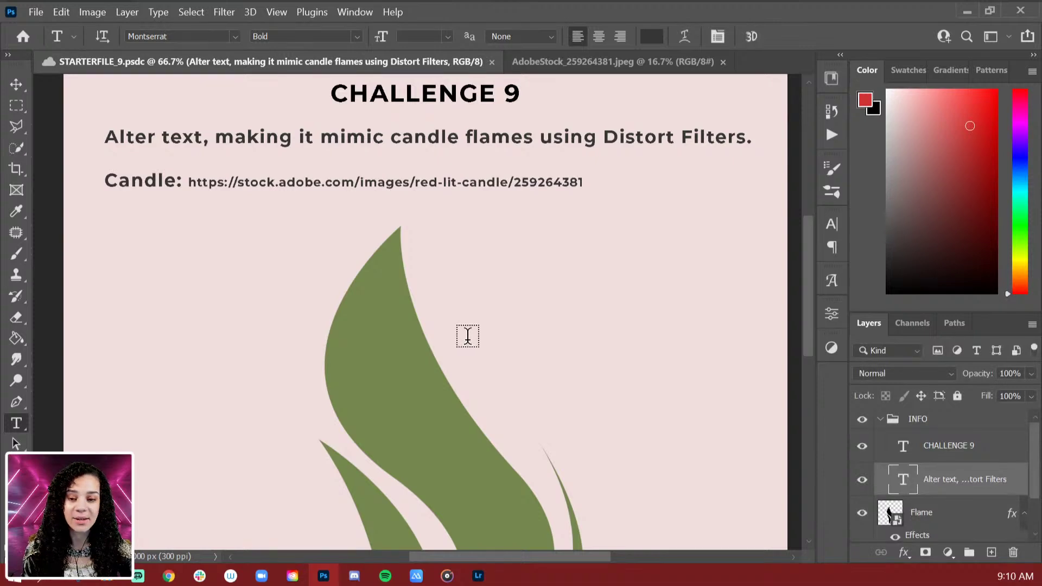
scroll(468, 351, down, 2)
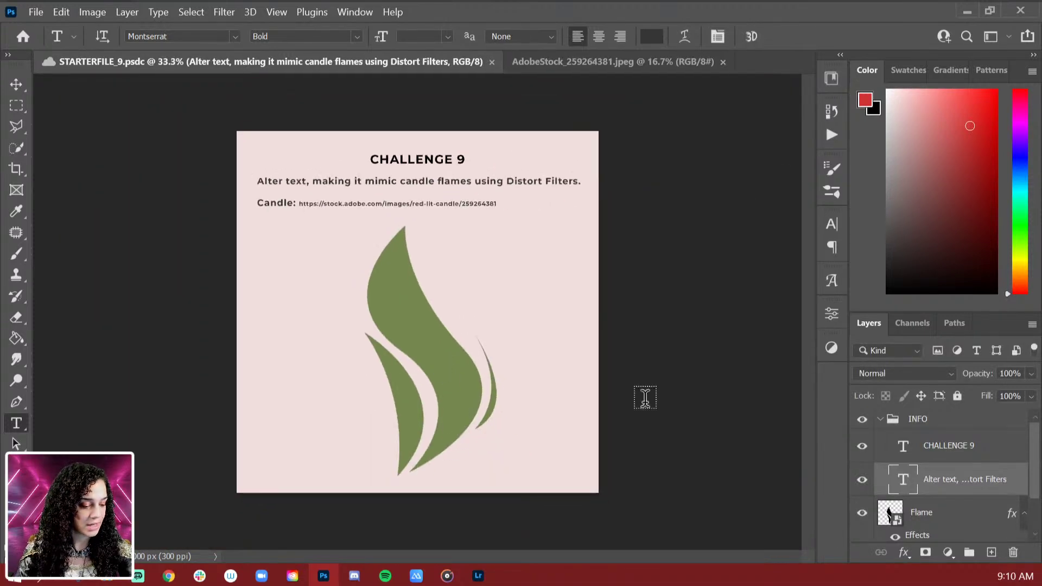
mouse_move(923, 516)
mouse_down()
mouse_move(781, 332)
mouse_move(660, 145)
mouse_move(944, 508)
mouse_move(921, 516)
mouse_up()
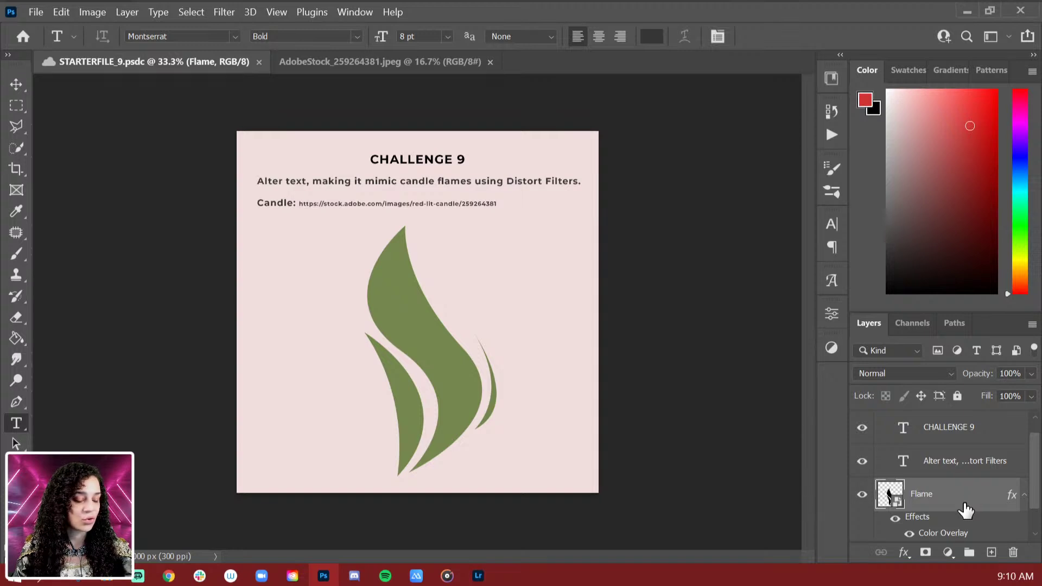
drag(965, 502, 443, 275)
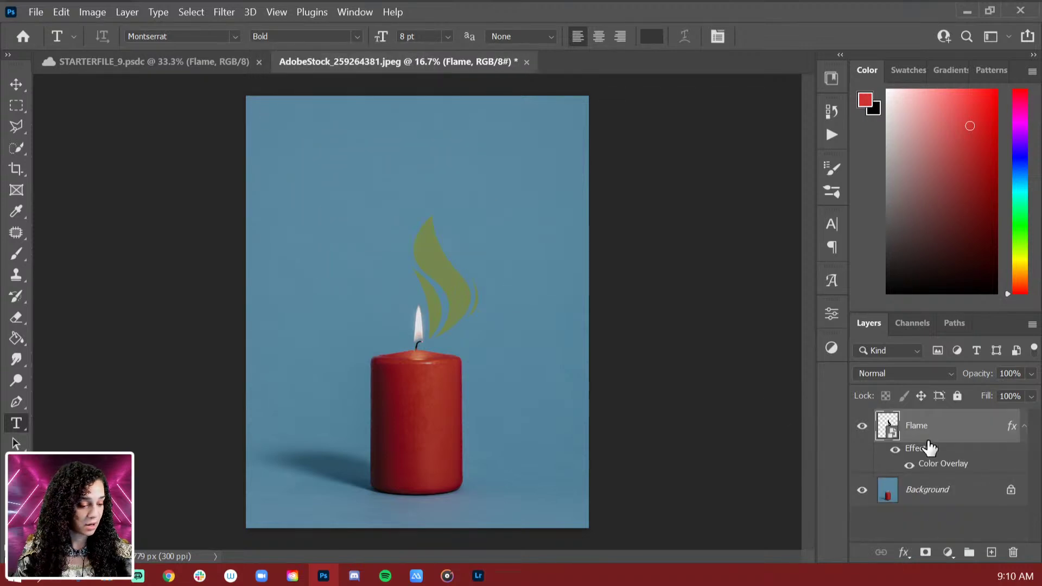
Step: Move the Flame shape with Free Transform so its base sits over the candle's real flame
key(ctrl+t)
drag(472, 321, 441, 305)
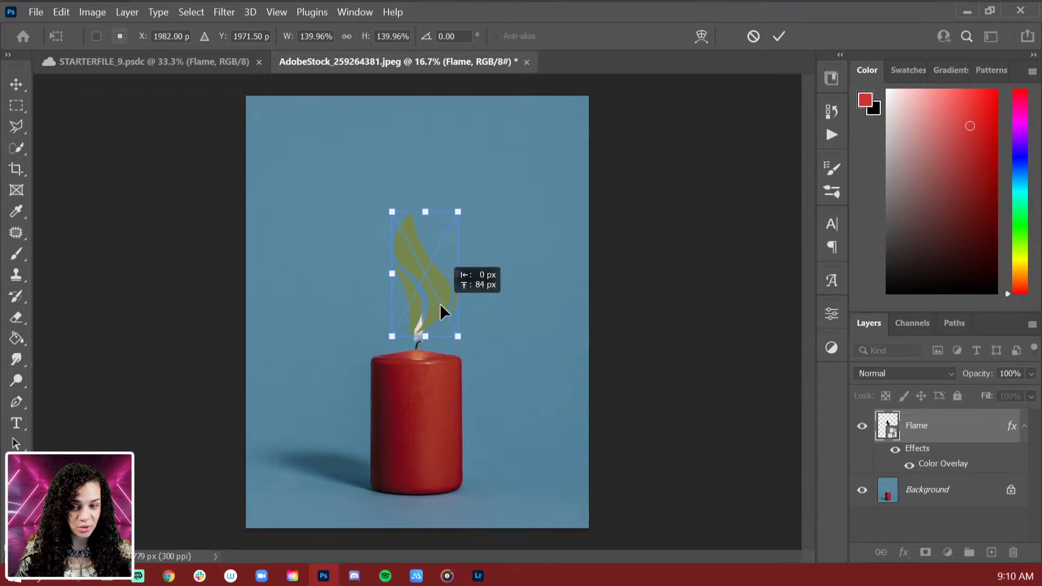
key(ctrl+plus)
key(ctrl+plus)
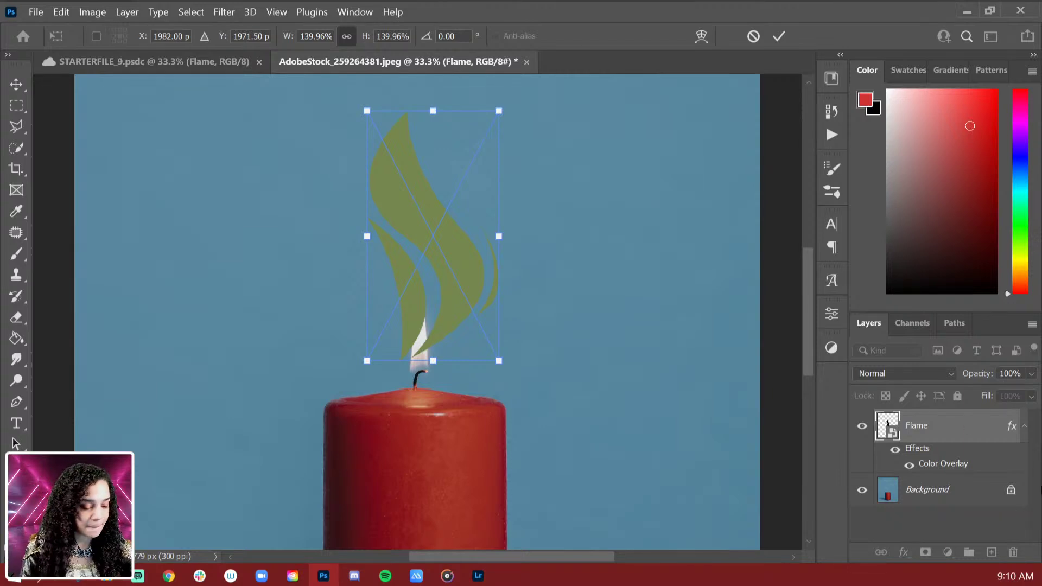
key(t)
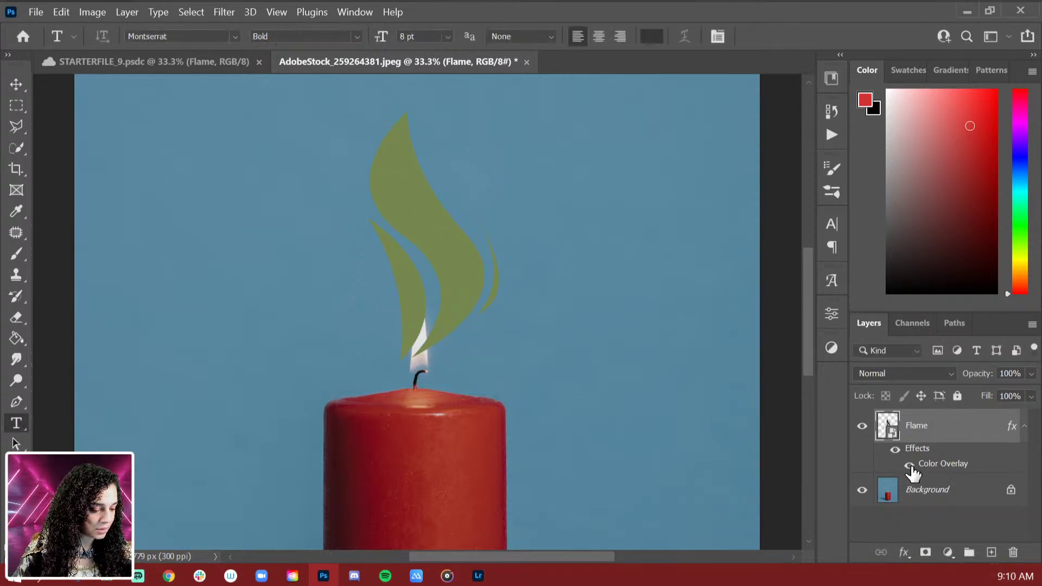
Step: Turn off the Color Overlay effect on the Flame layer
click(910, 466)
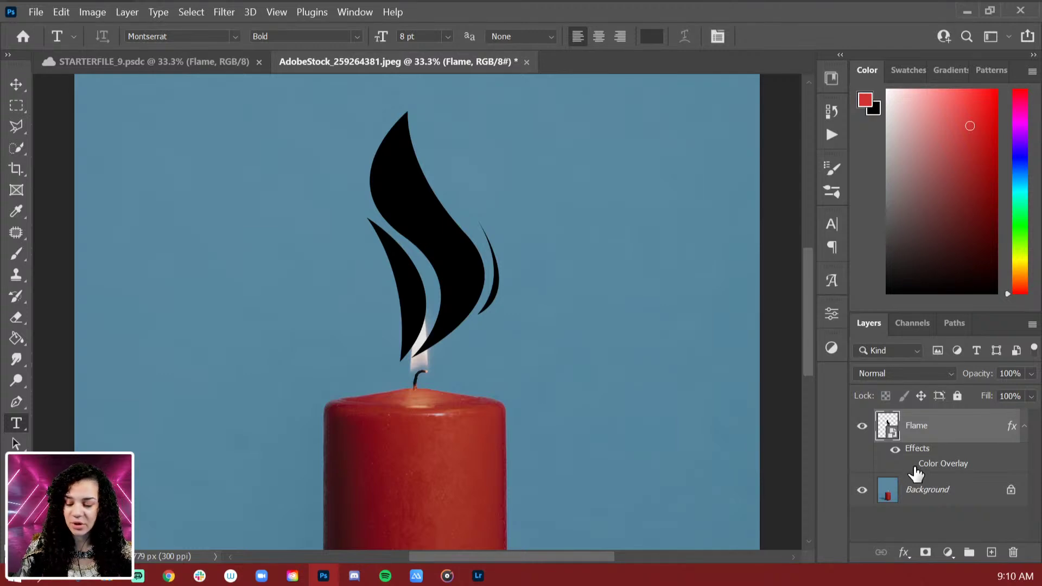
key(ctrl+minus)
key(ctrl+minus)
key(ctrl+plus)
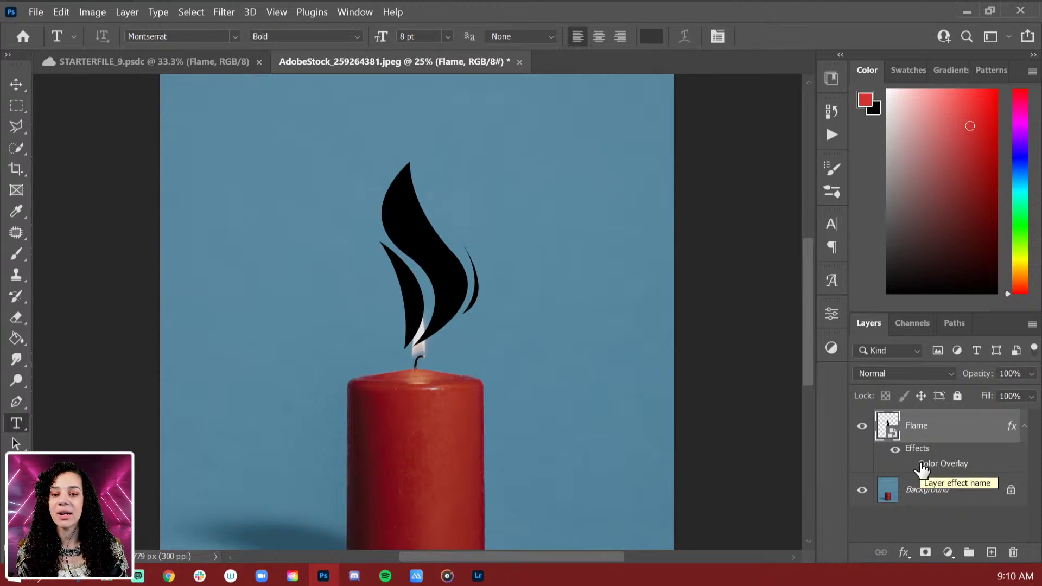
Step: Hide the Flame layer to view the candle photo on its own
click(862, 426)
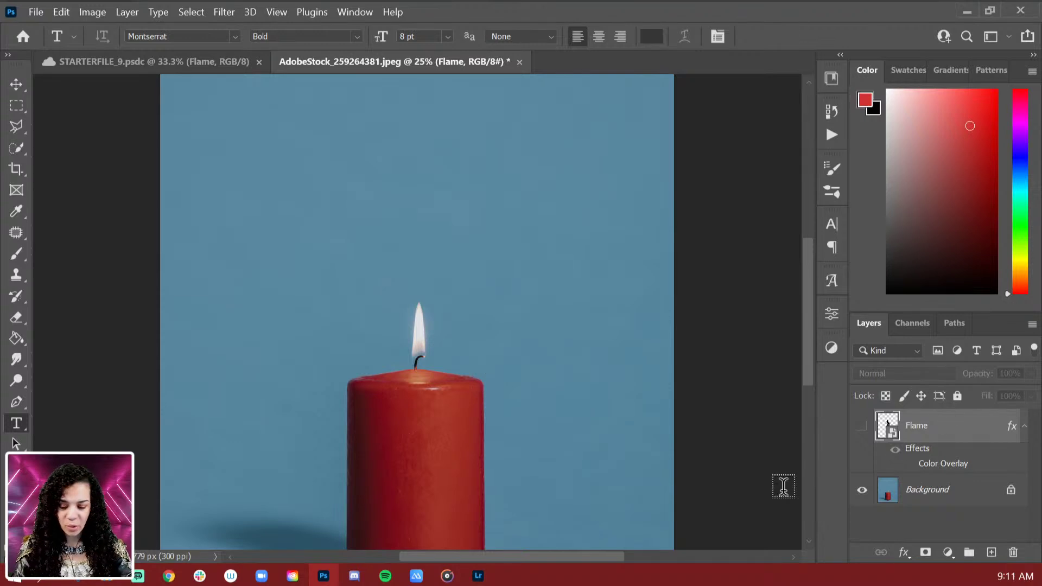
key(ctrl+minus)
key(ctrl+plus)
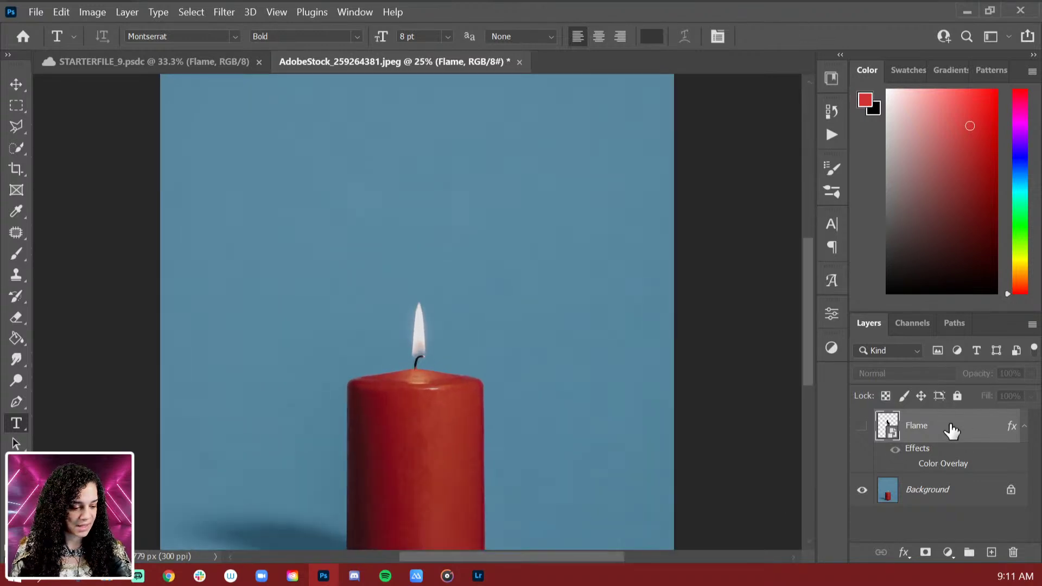
Step: Add a blank layer above Flame and sample the candle's red as the brush color
key(ctrl+shift+n)
key(Return)
key(b)
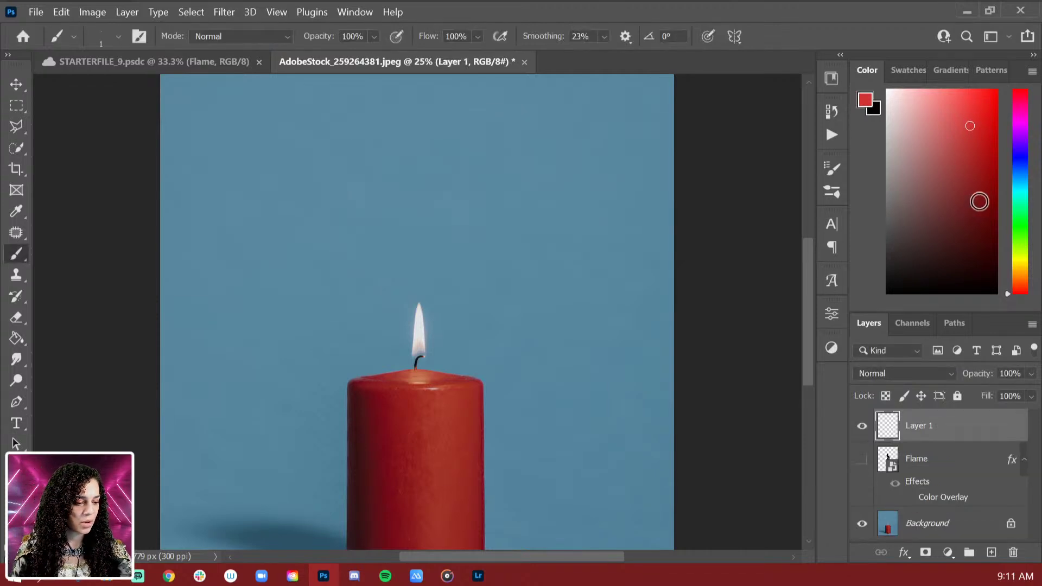
alt+click(441, 426)
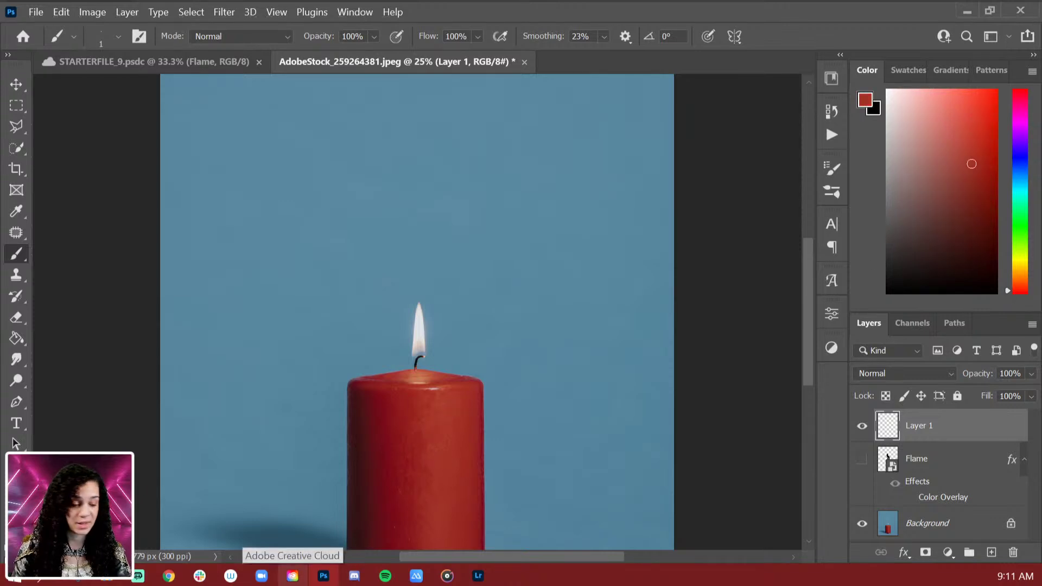
Step: Make the Flame layer visible again
click(862, 459)
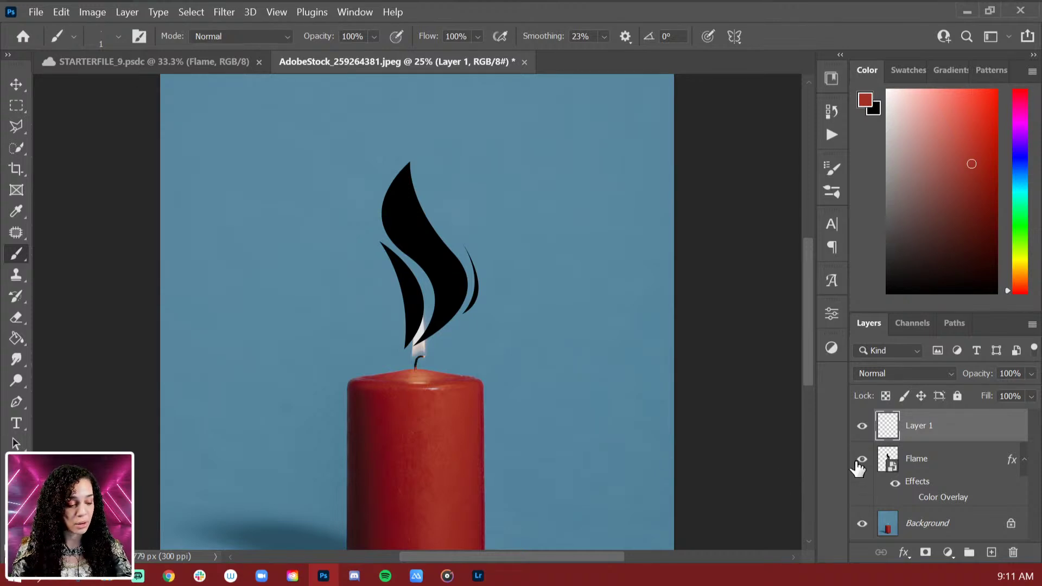
Step: Hide the Flame layer and sample the blue background beside the candle's flame as the brush color
click(862, 459)
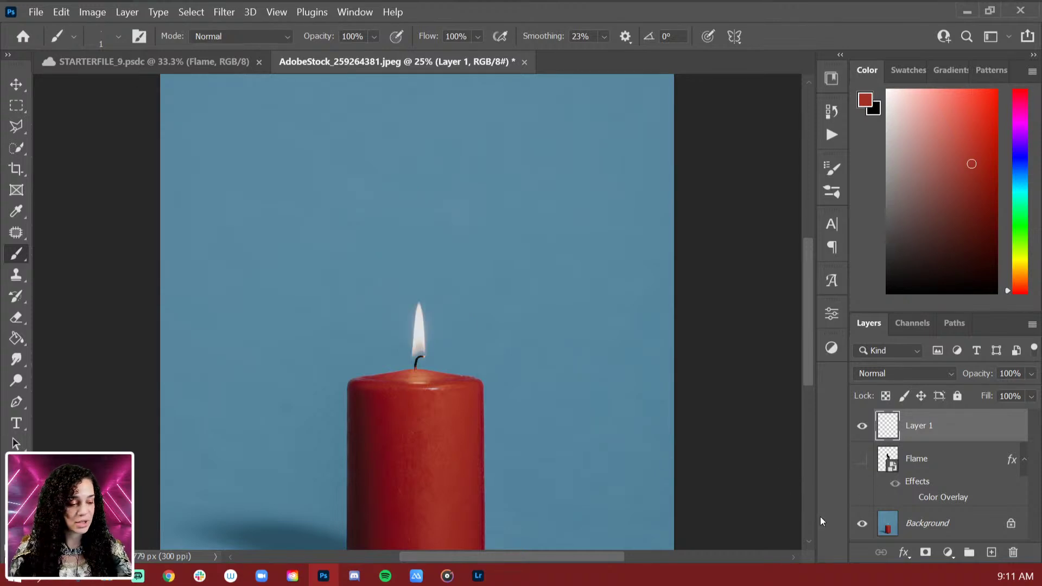
key(d)
key(x)
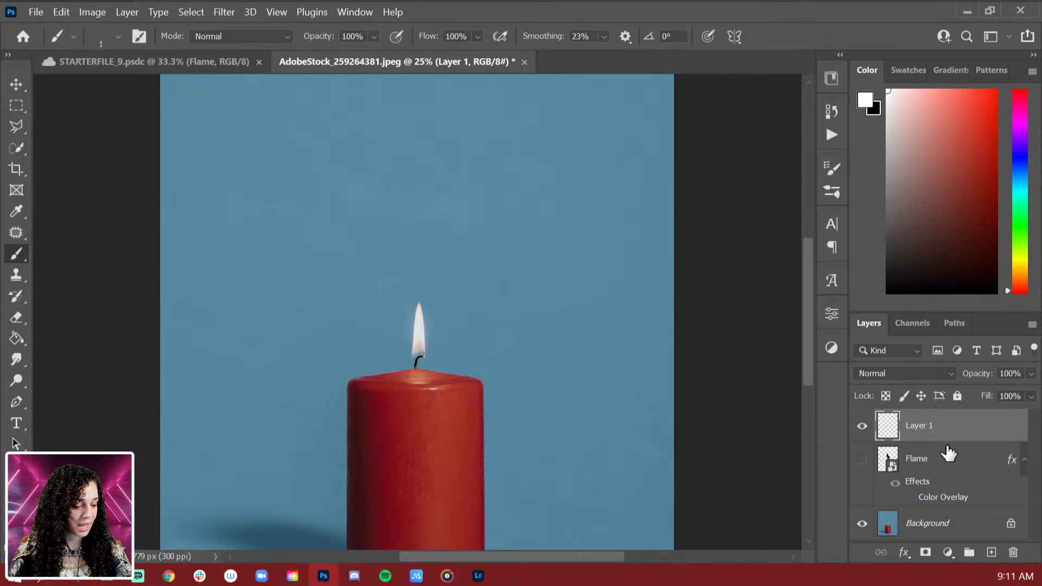
alt+click(431, 309)
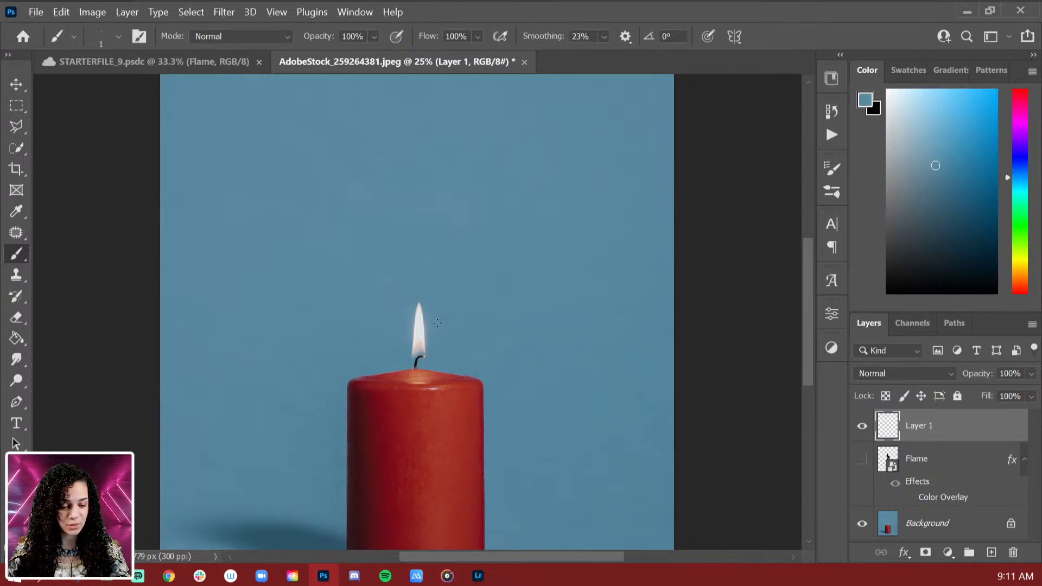
Step: Enlarge the brush to 250 px, resample the blue background, and paint over the candle's real flame on Layer 1
key(bracketright)
key(bracketright)
key(bracketright)
key(bracketright)
key(bracketright)
key(bracketright)
key(bracketright)
key(bracketright)
key(bracketright)
key(bracketright)
key(bracketright)
key(bracketright)
key(bracketright)
key(bracketright)
key(bracketright)
key(bracketright)
key(bracketright)
key(bracketright)
key(bracketright)
key(bracketright)
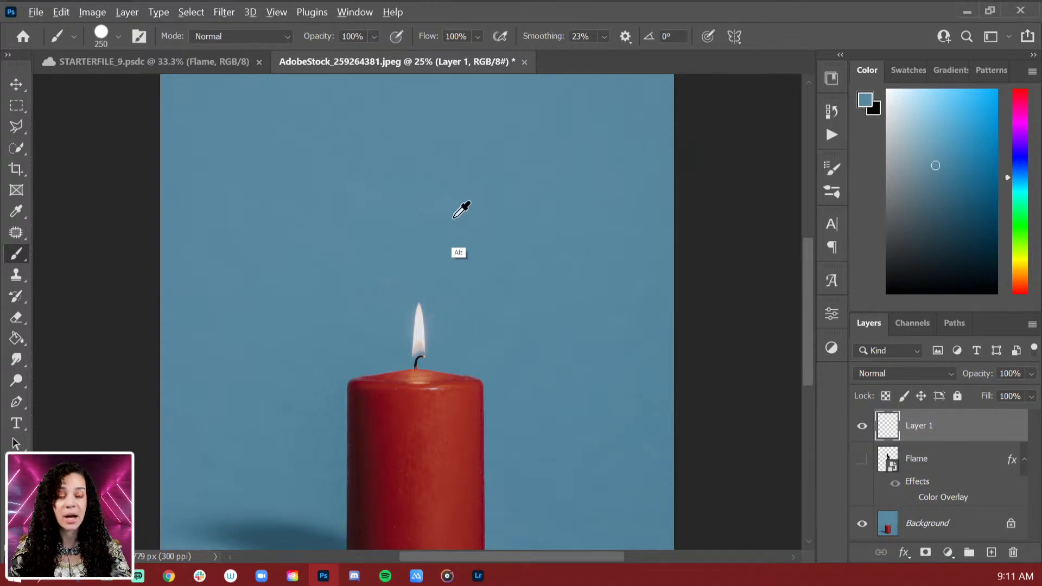
alt+click(466, 261)
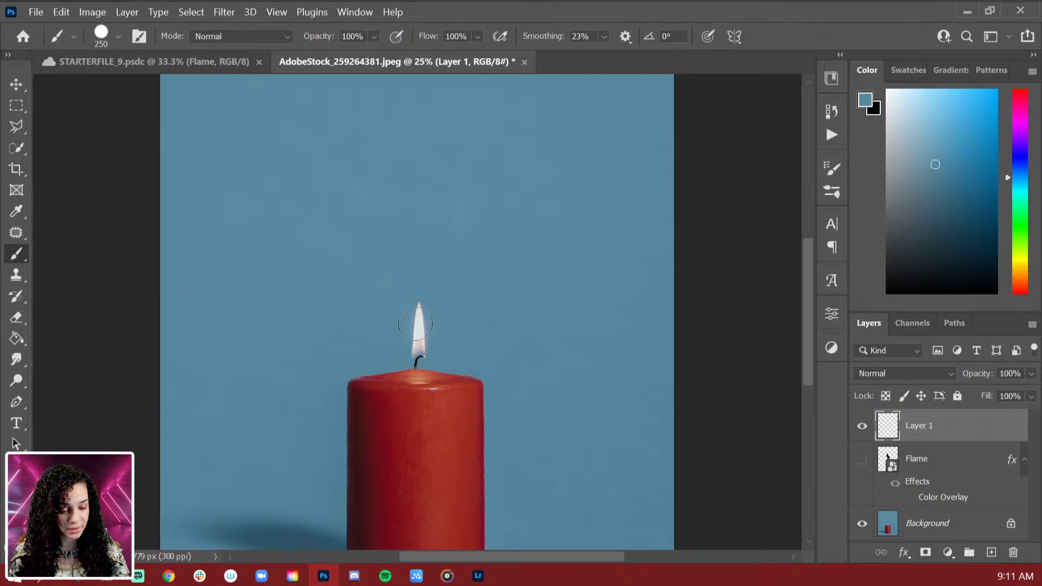
mouse_move(417, 312)
mouse_down()
mouse_move(444, 300)
mouse_move(393, 350)
mouse_move(457, 338)
mouse_move(456, 319)
mouse_move(400, 348)
mouse_move(433, 345)
mouse_up()
Step: Outline a tall S-shaped central flame above the wick with a white 100 px brush
key(bracketleft)
key(bracketleft)
key(bracketleft)
key(bracketleft)
key(bracketleft)
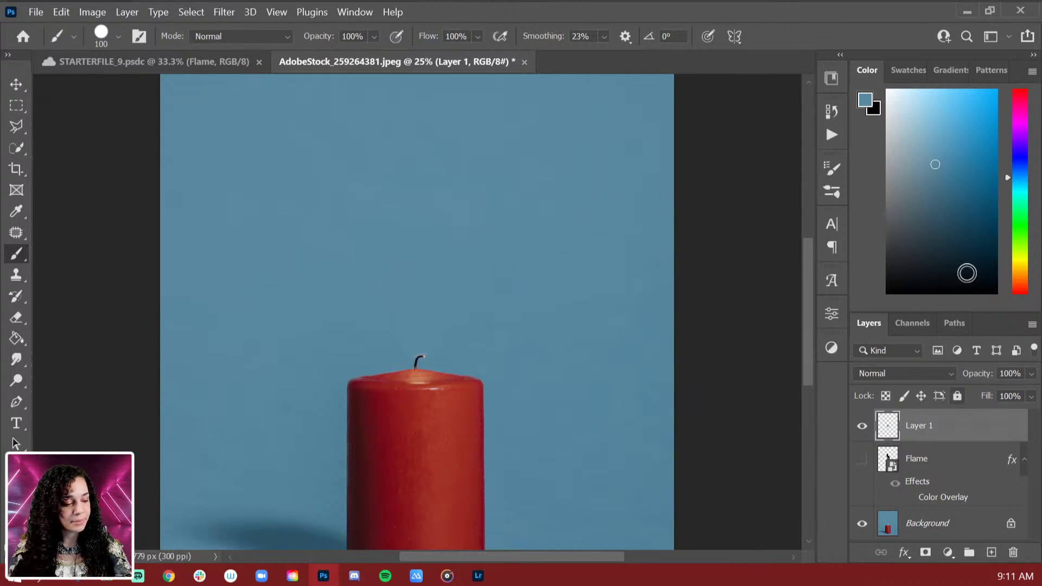
click(888, 91)
key(ctrl+minus)
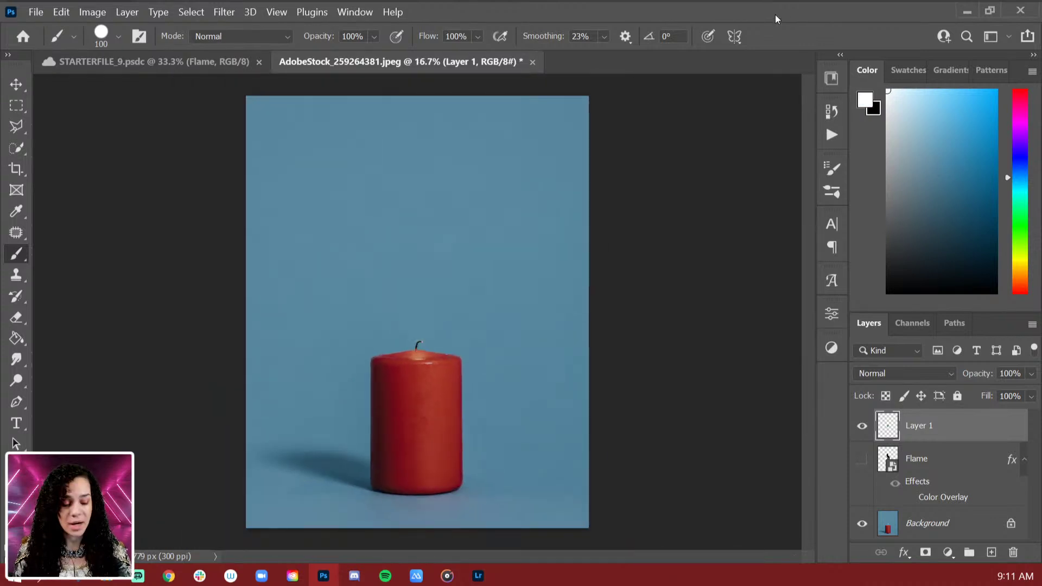
mouse_move(413, 124)
mouse_down()
mouse_move(366, 159)
mouse_move(362, 192)
mouse_move(438, 254)
mouse_move(435, 306)
mouse_move(448, 309)
mouse_move(419, 330)
mouse_move(463, 280)
mouse_move(444, 212)
mouse_move(384, 180)
mouse_move(411, 116)
mouse_up()
drag(386, 165, 418, 122)
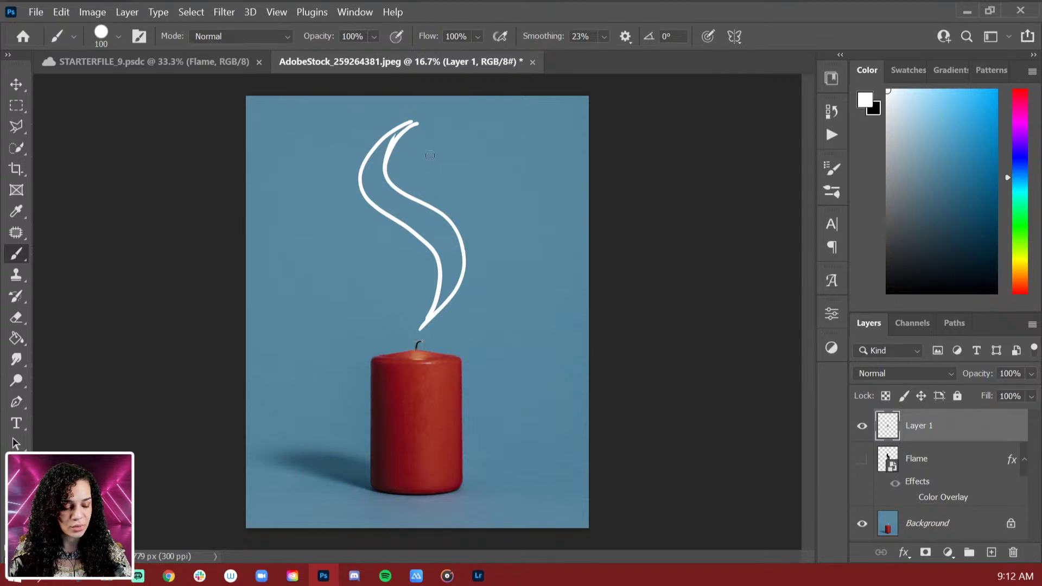
Step: Outline a flame tongue on each side of the central flame and add an inner curve along its upper edge
mouse_move(428, 162)
mouse_down()
mouse_move(473, 211)
mouse_move(462, 294)
mouse_move(475, 182)
mouse_move(435, 166)
mouse_up()
drag(356, 206, 405, 277)
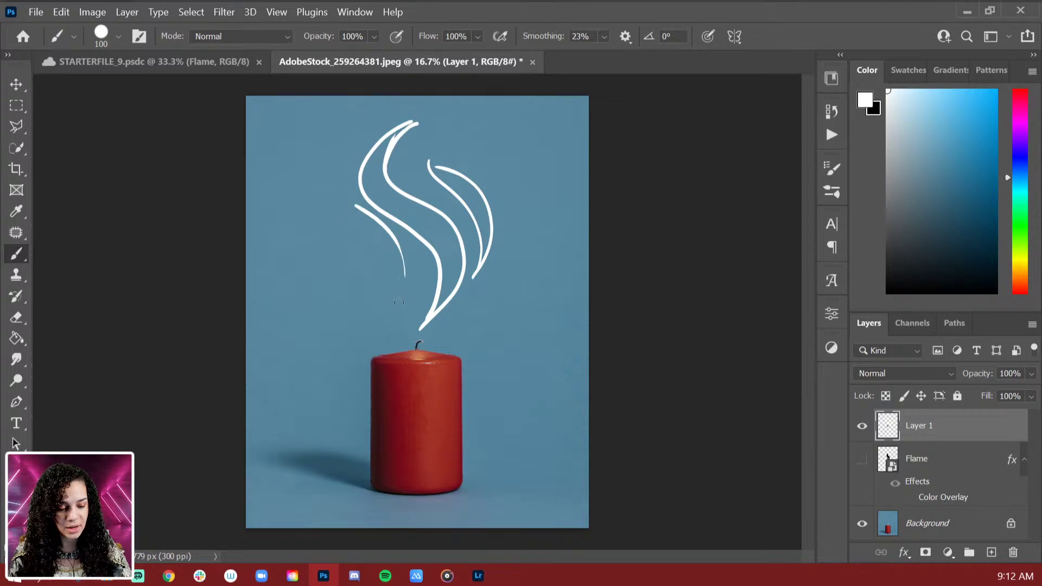
key(ctrl+z)
drag(354, 202, 410, 287)
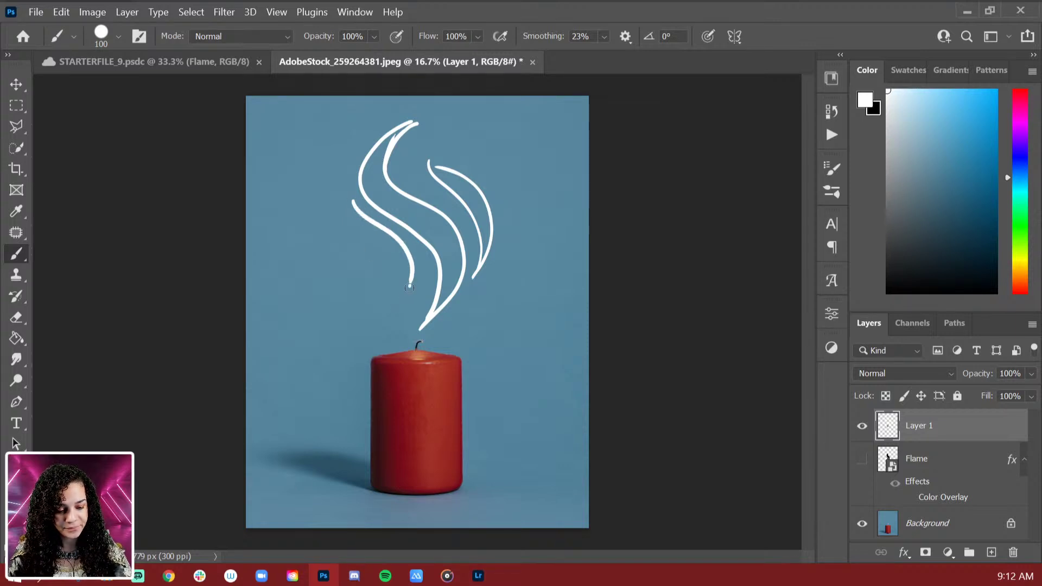
drag(342, 197, 411, 302)
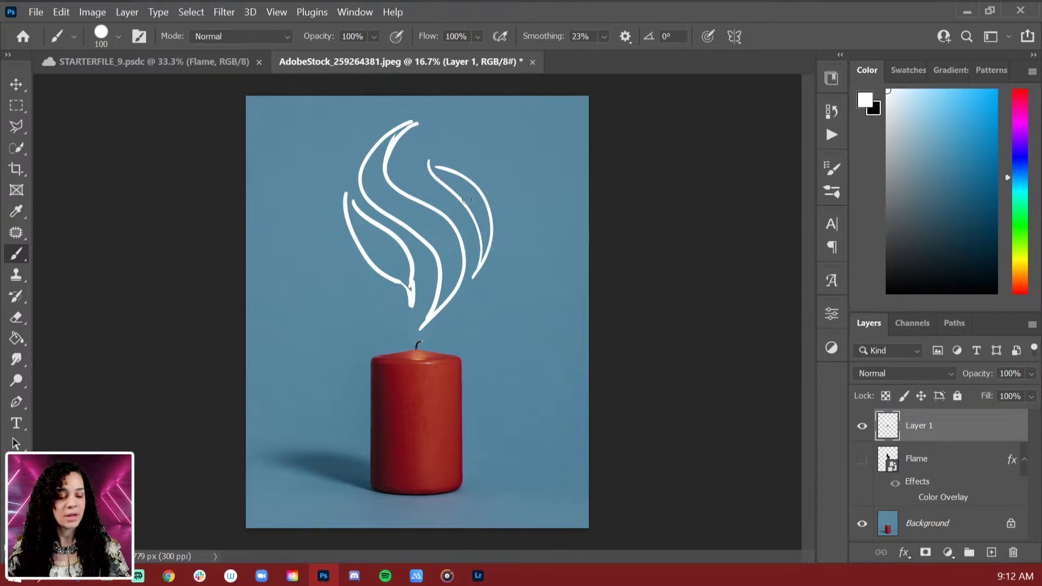
mouse_move(413, 122)
mouse_down()
mouse_move(405, 186)
mouse_move(414, 186)
mouse_move(403, 147)
mouse_move(438, 209)
mouse_up()
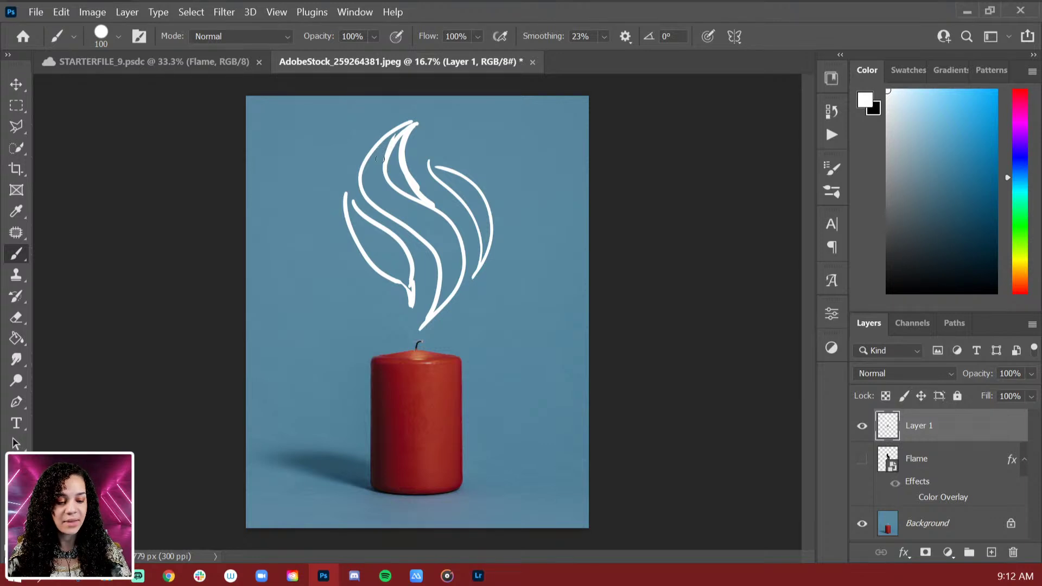
Step: Fill the three flame shapes with short white hatch strokes and dots
drag(363, 171, 383, 161)
mouse_move(363, 184)
mouse_down()
mouse_move(384, 174)
mouse_move(389, 182)
mouse_up()
mouse_move(376, 204)
mouse_down()
mouse_move(394, 194)
mouse_move(412, 205)
mouse_up()
drag(404, 228, 443, 215)
mouse_move(428, 251)
mouse_down()
mouse_move(446, 245)
mouse_move(446, 255)
mouse_up()
drag(438, 287, 457, 276)
drag(442, 183, 470, 185)
drag(465, 205, 481, 197)
drag(476, 234, 486, 221)
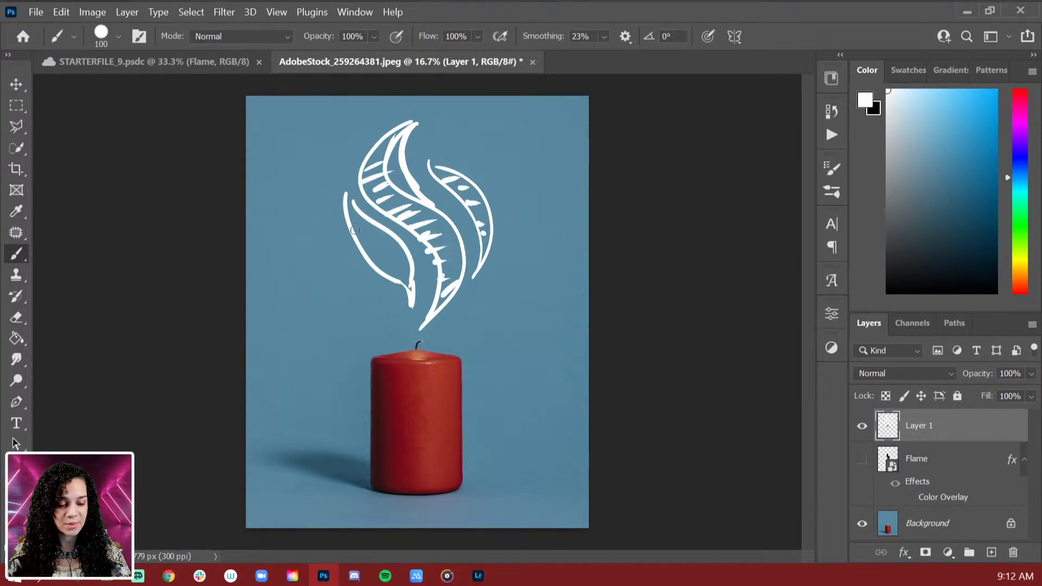
drag(347, 222, 360, 215)
mouse_move(356, 237)
mouse_down()
mouse_move(373, 231)
mouse_move(385, 244)
mouse_up()
drag(386, 267, 399, 262)
drag(402, 275, 408, 268)
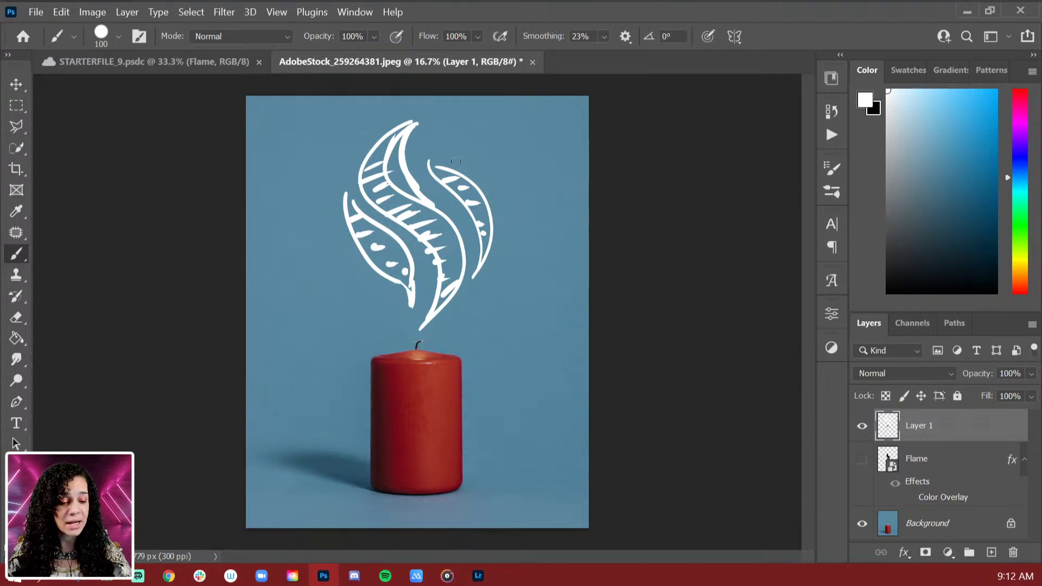
Step: Try surrounding the flame with a crescent tongue, small flickers and short spark lines
drag(456, 162, 470, 128)
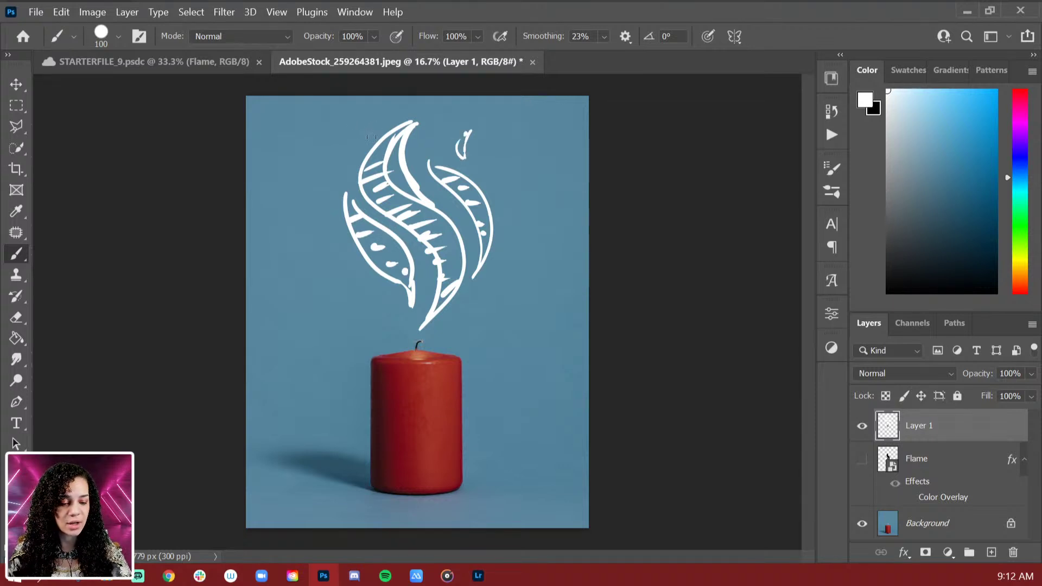
mouse_move(361, 104)
mouse_down()
mouse_move(363, 145)
mouse_move(369, 140)
mouse_move(348, 280)
mouse_up()
mouse_move(335, 166)
mouse_down()
mouse_move(323, 213)
mouse_move(351, 279)
mouse_move(389, 309)
mouse_up()
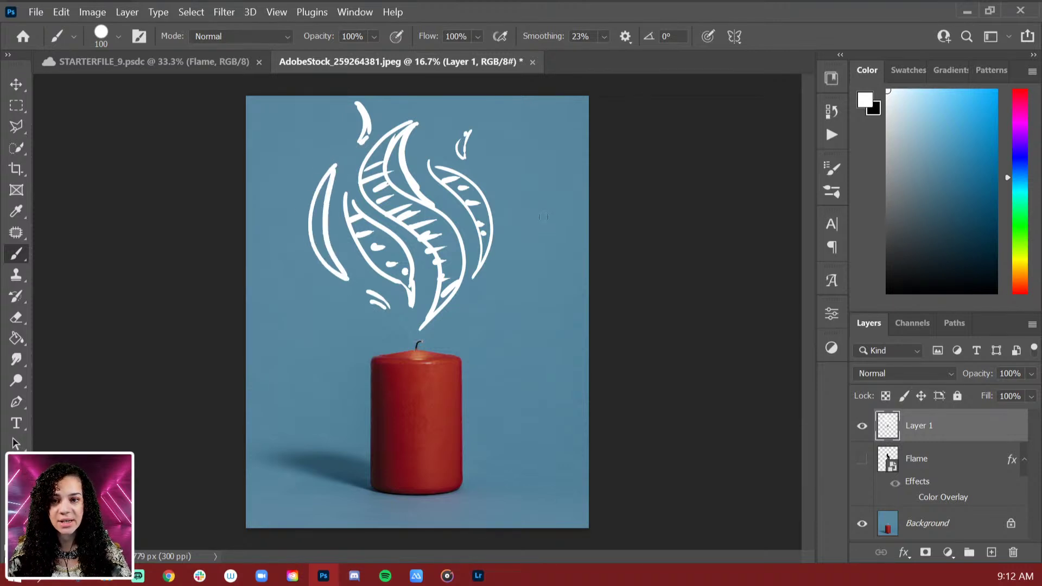
drag(518, 227, 502, 263)
mouse_move(517, 224)
mouse_down()
mouse_move(522, 238)
mouse_move(506, 258)
mouse_up()
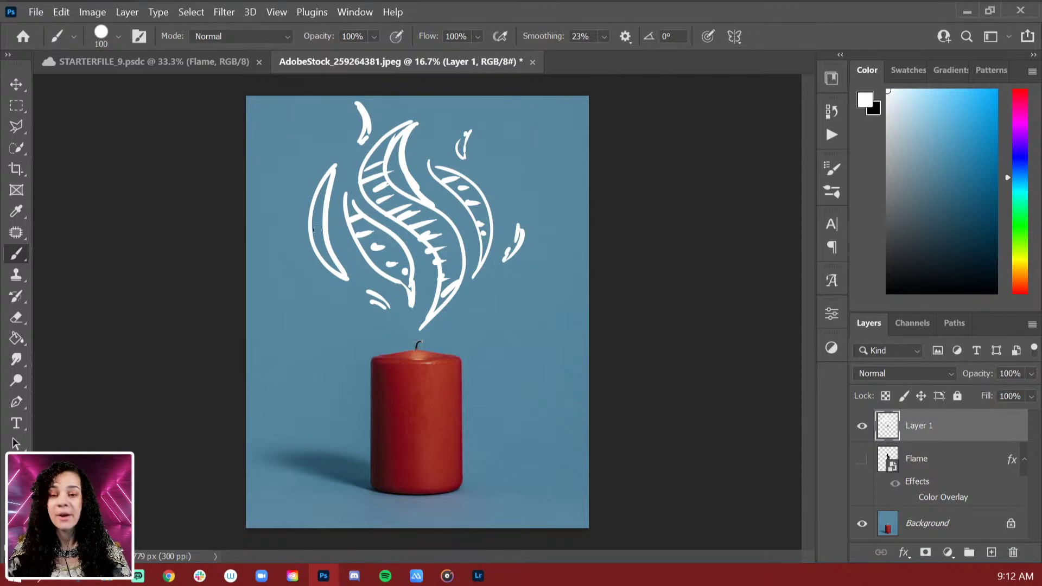
drag(304, 115, 322, 143)
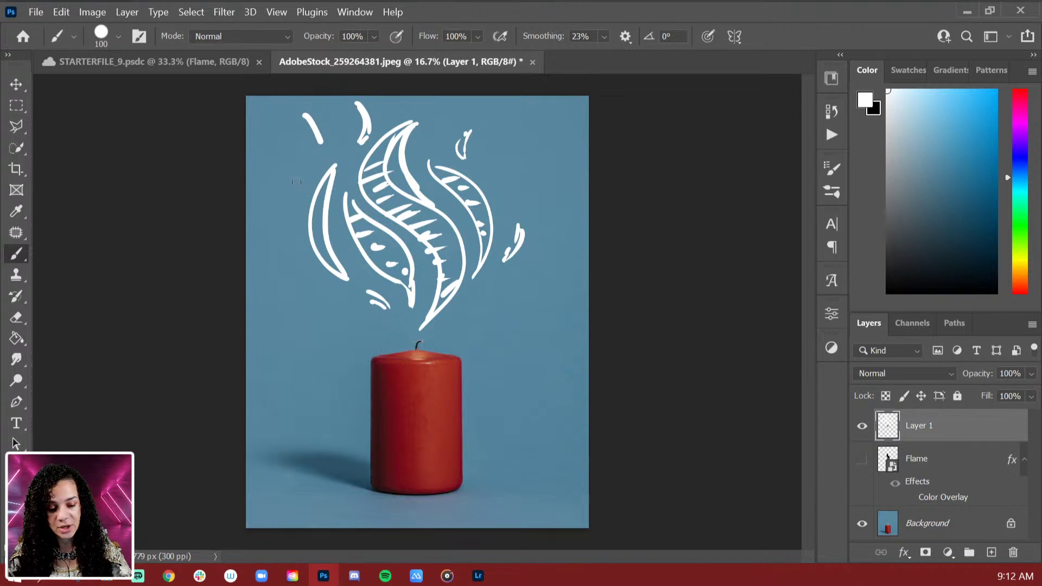
drag(281, 173, 299, 190)
drag(508, 173, 582, 125)
key(ctrl+z)
drag(506, 175, 528, 144)
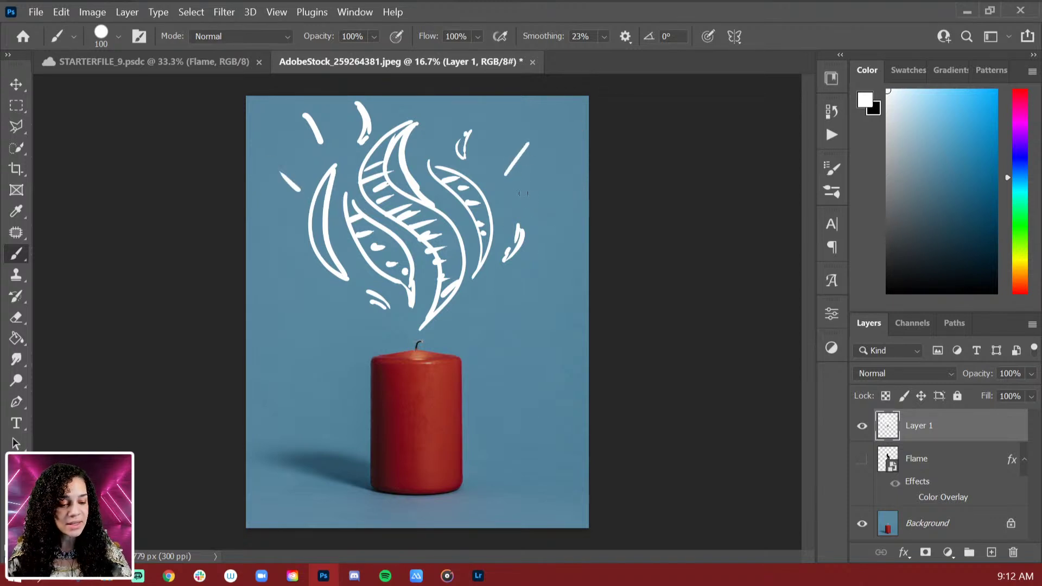
Step: Undo the accent strokes around the flame, keeping only the three hatched flame shapes
key(ctrl+z)
key(ctrl+z)
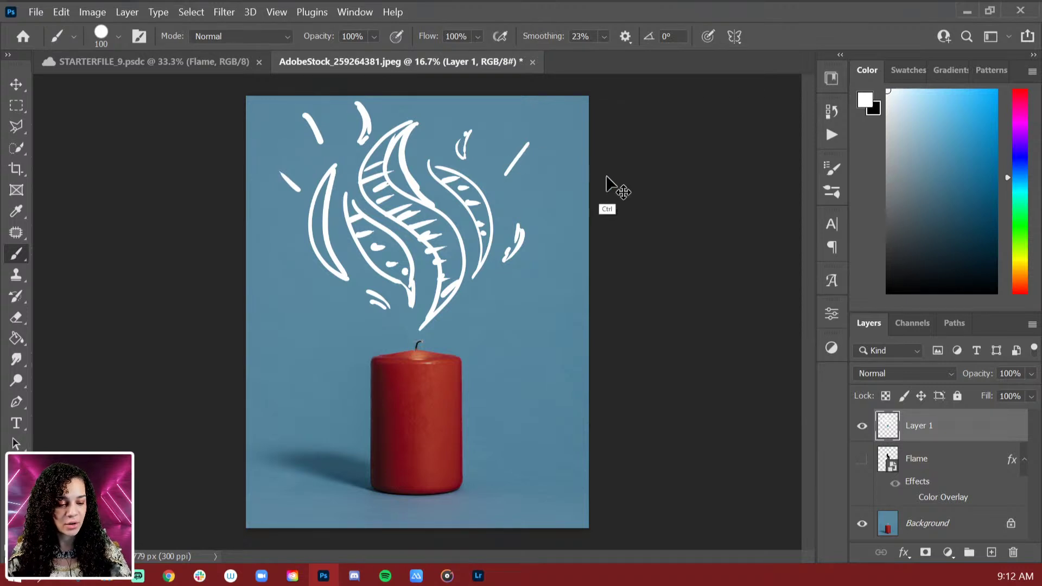
key(ctrl+z)
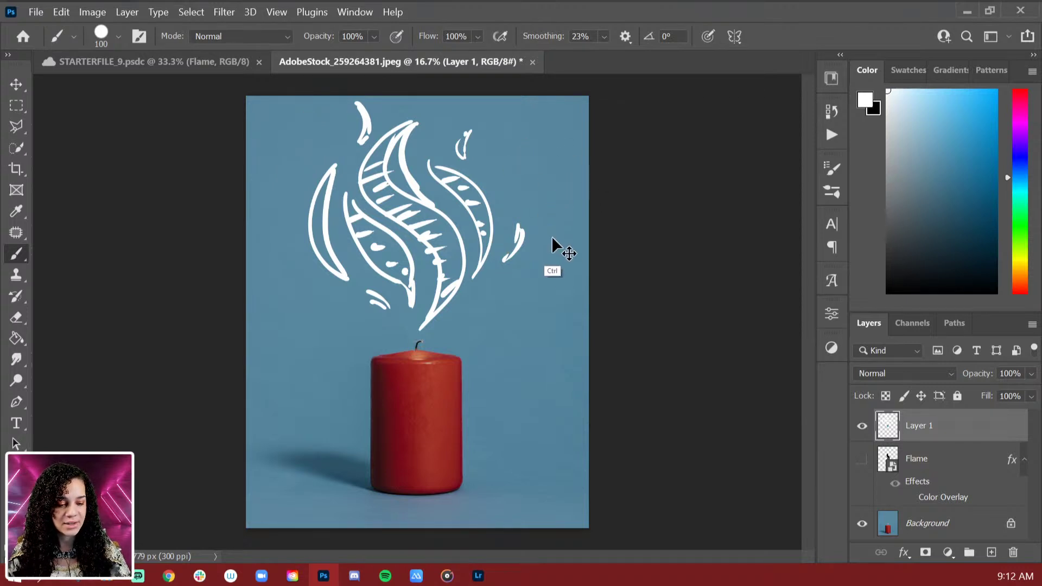
key(ctrl+z)
key(ctrl+z)
key(ctrl+z)
key(ctrl+z)
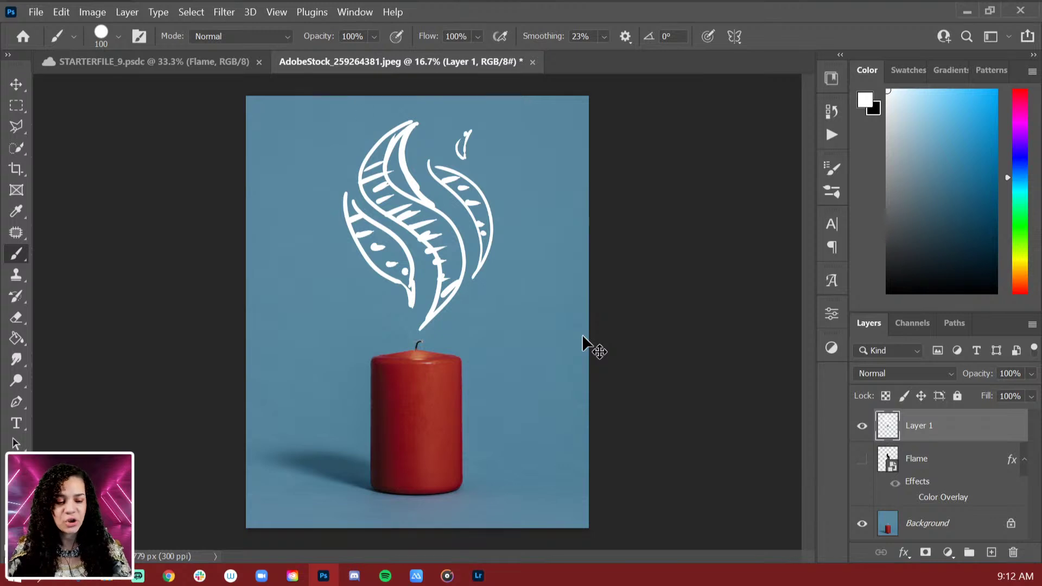
key(ctrl+z)
Step: Draw white rays and small dashes radiating outward on both sides of the flame
drag(310, 186, 309, 183)
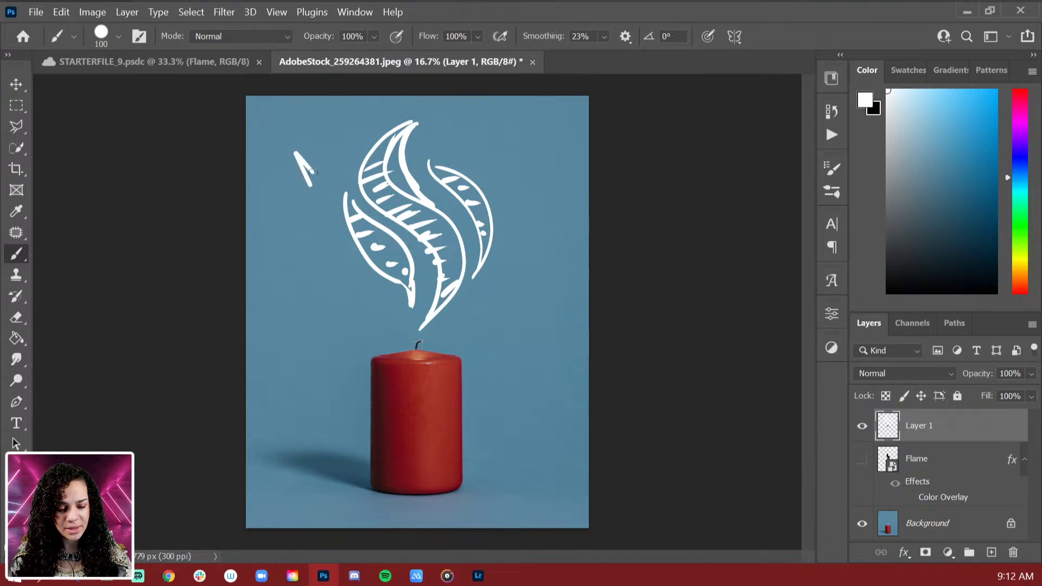
drag(302, 242, 251, 221)
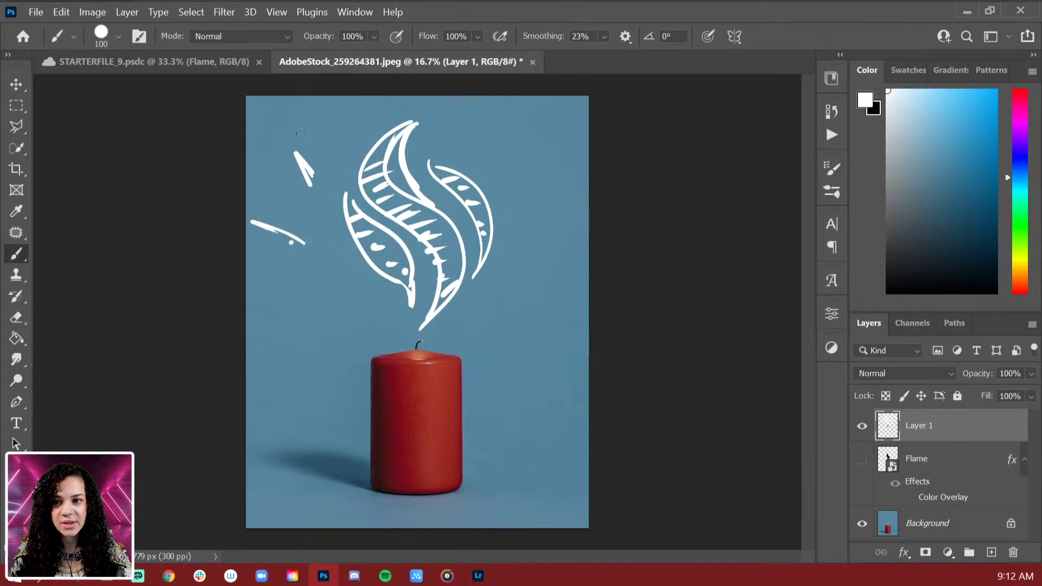
drag(297, 122, 269, 98)
drag(485, 172, 531, 104)
drag(504, 189, 523, 176)
drag(529, 199, 547, 197)
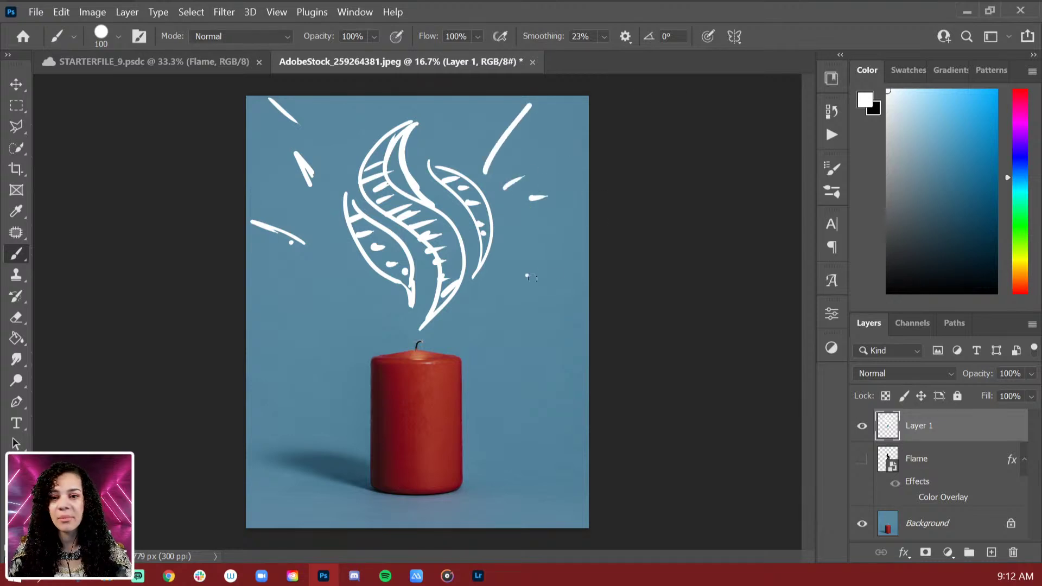
drag(526, 277, 563, 275)
click(585, 277)
Step: Add a curved ray at the flame's lower left, small flickers beside the wick, and a diagonal ray at its lower right
drag(337, 297, 345, 308)
click(364, 318)
drag(272, 276, 390, 330)
drag(374, 293, 392, 327)
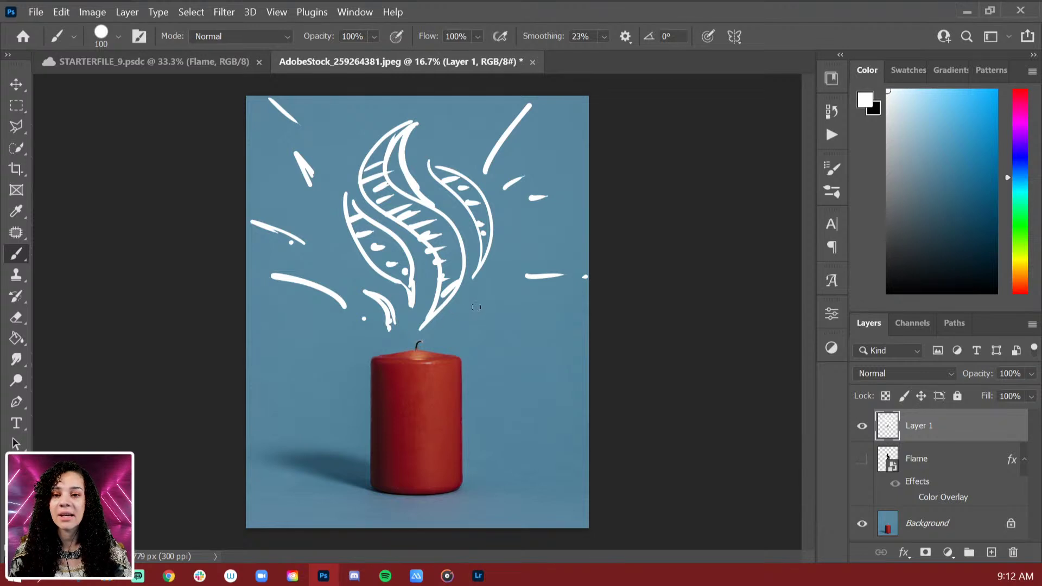
mouse_move(472, 290)
mouse_down()
mouse_move(441, 330)
mouse_move(466, 321)
mouse_move(475, 292)
mouse_up()
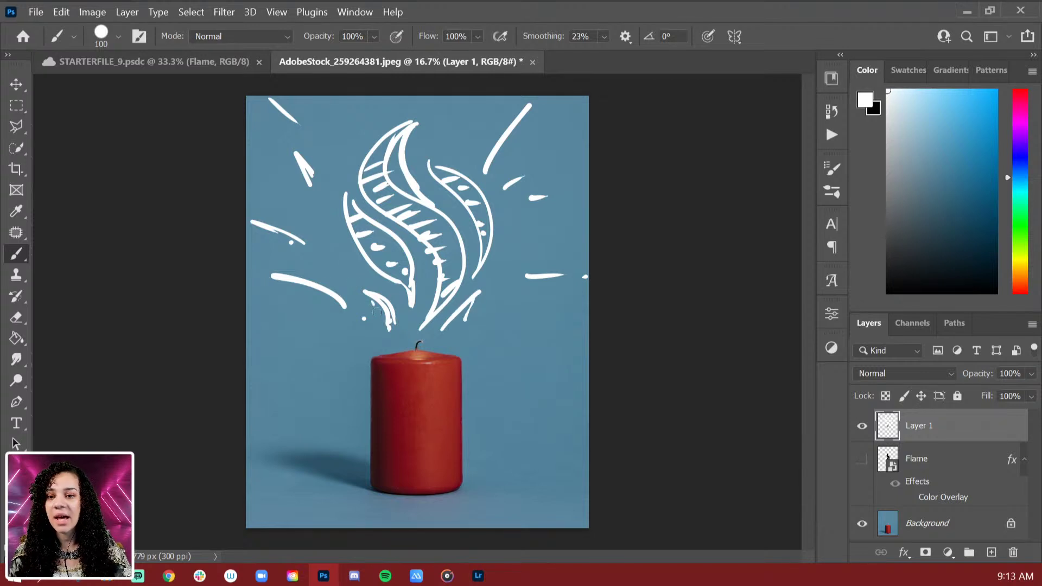
mouse_move(377, 313)
mouse_down()
mouse_move(345, 268)
mouse_move(383, 305)
mouse_up()
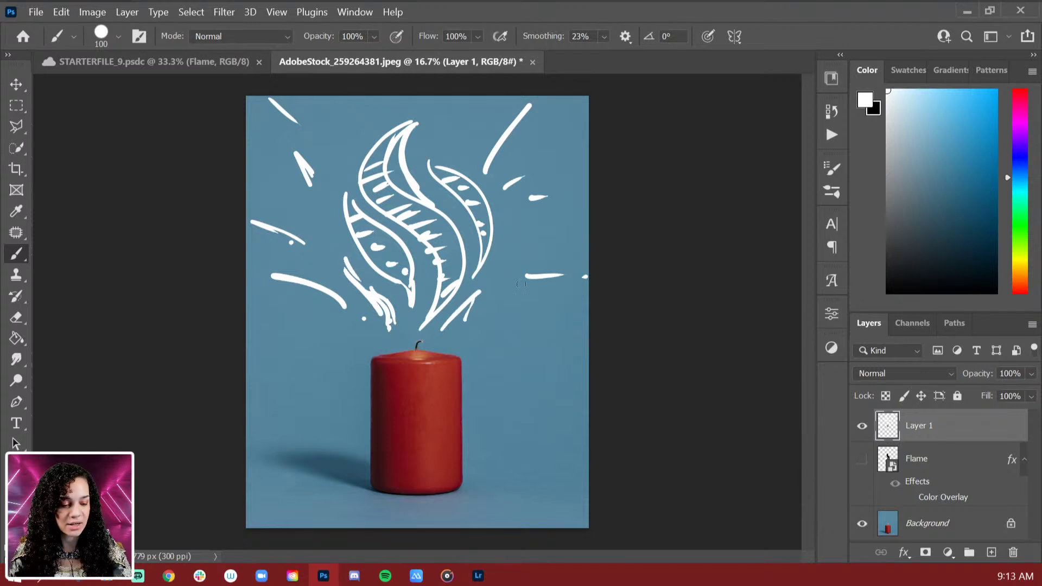
drag(523, 281, 497, 299)
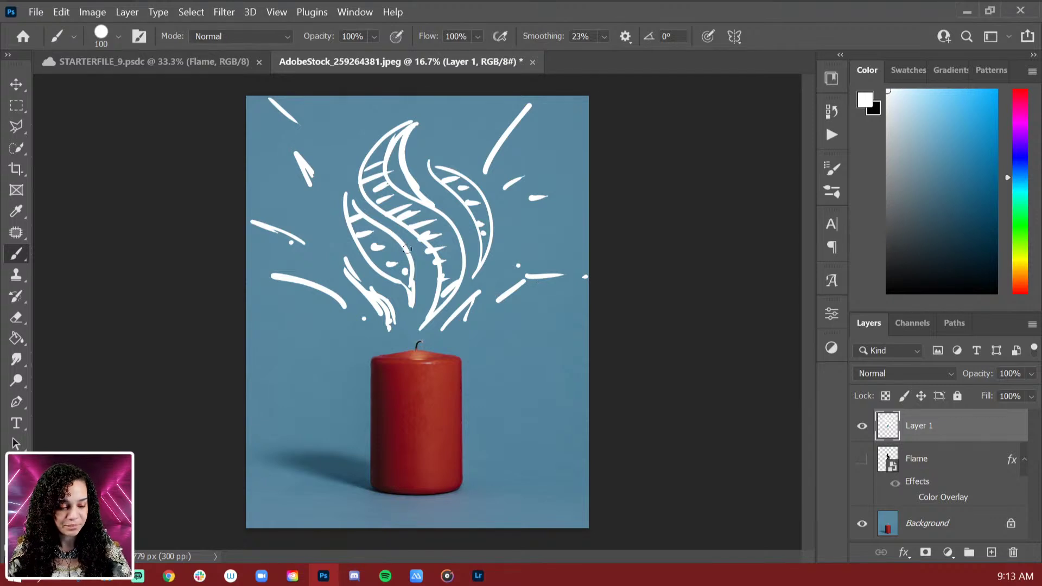
Step: Thicken the left flame tongue's ends and sketch low flame tongues curving up on both sides of the wick
mouse_move(407, 249)
mouse_down()
mouse_move(413, 303)
mouse_move(411, 257)
mouse_up()
drag(351, 214, 348, 197)
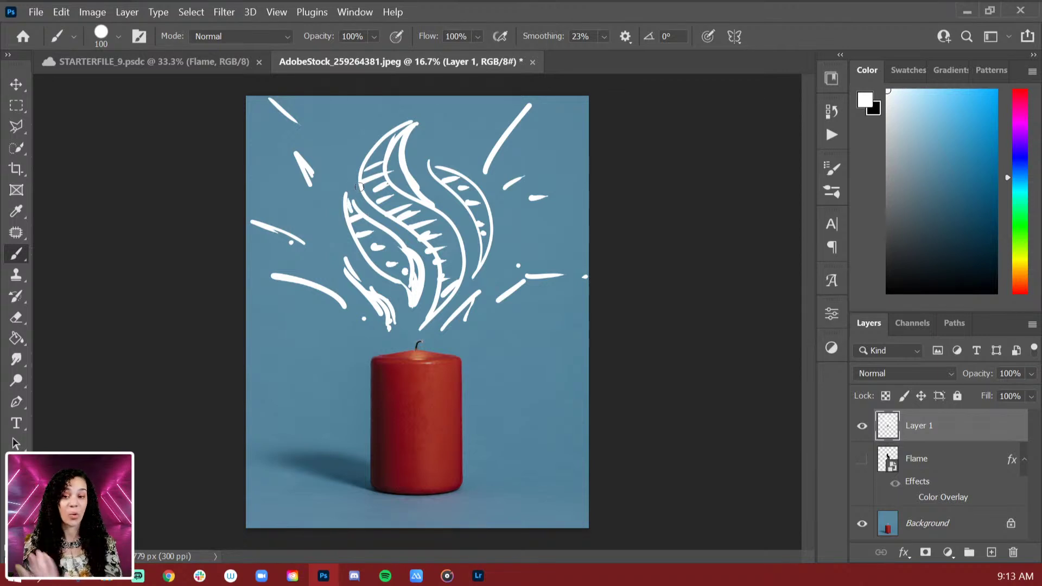
mouse_move(509, 229)
mouse_down()
mouse_move(507, 287)
mouse_move(461, 318)
mouse_up()
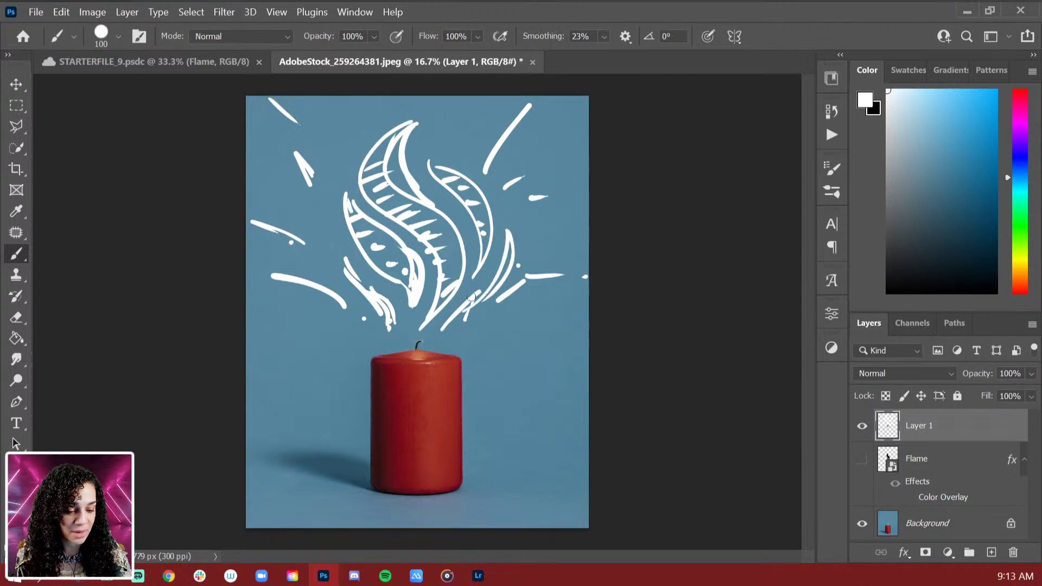
drag(503, 250, 462, 314)
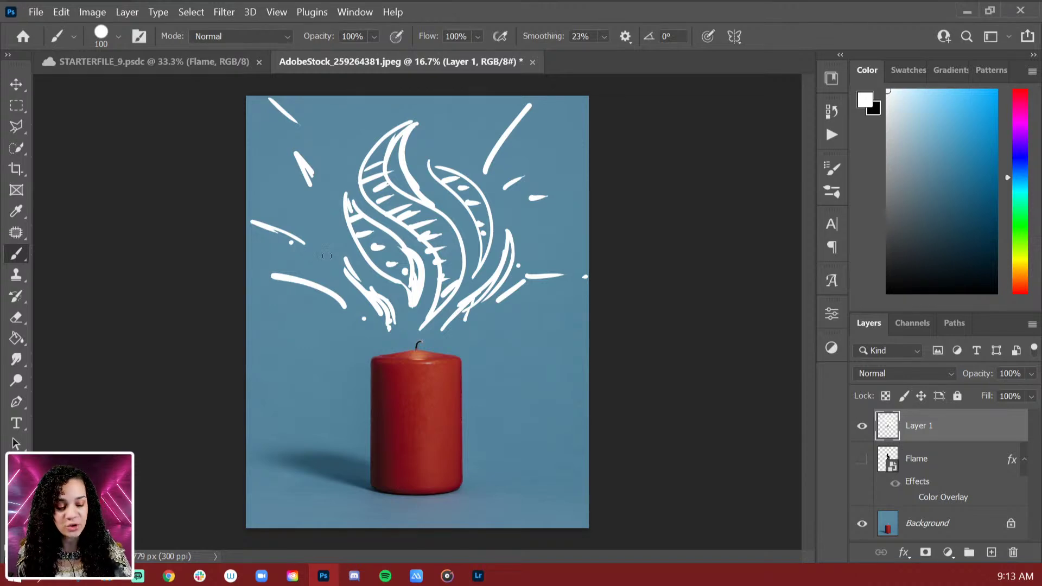
mouse_move(336, 251)
mouse_down()
mouse_move(345, 281)
mouse_move(391, 322)
mouse_up()
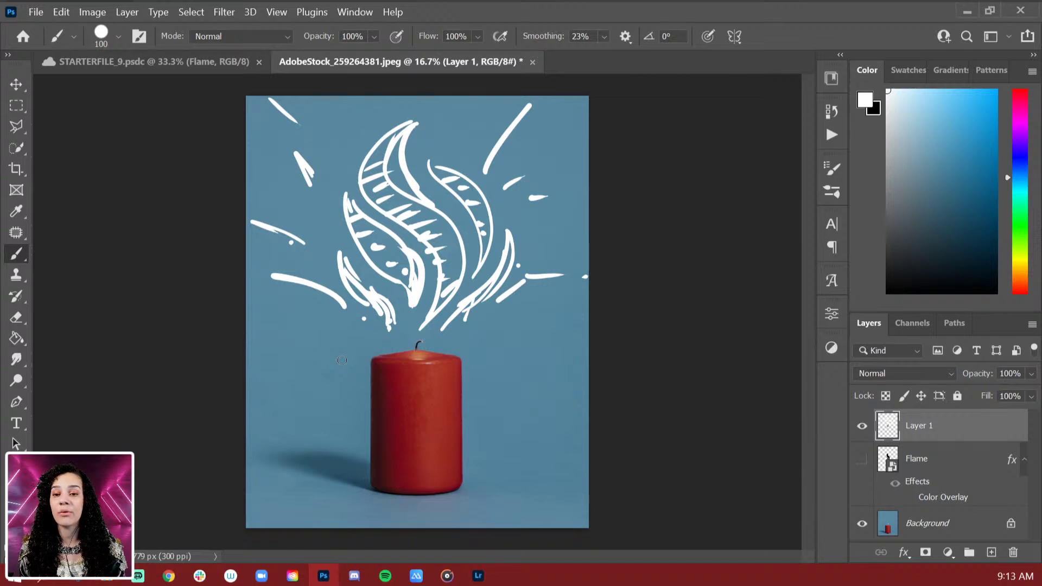
Step: Add ray strokes above the right flame tongue and beside the candle's upper left edge
drag(473, 107, 460, 136)
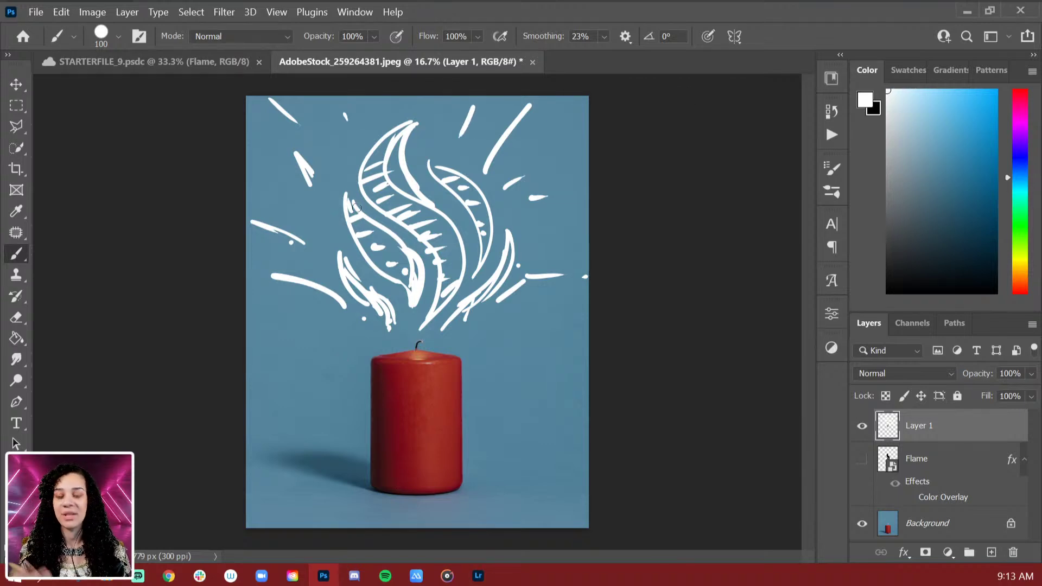
drag(293, 338, 346, 328)
drag(342, 365, 352, 359)
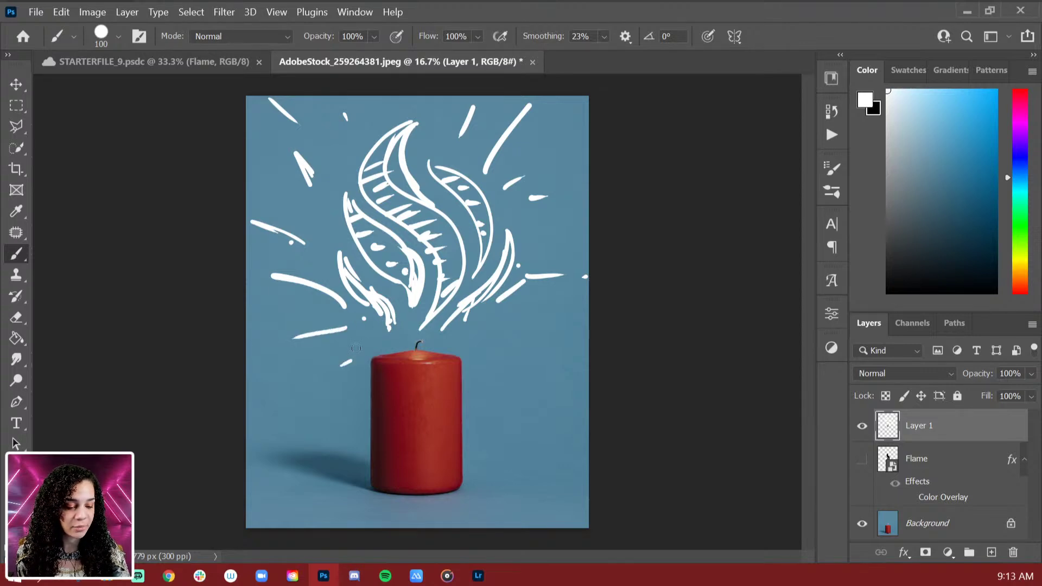
Step: Add small ray dashes and a dot to the right of the candle's top, and hide the sketch layer
mouse_move(493, 324)
mouse_down()
mouse_move(514, 327)
mouse_move(494, 346)
mouse_up()
click(492, 377)
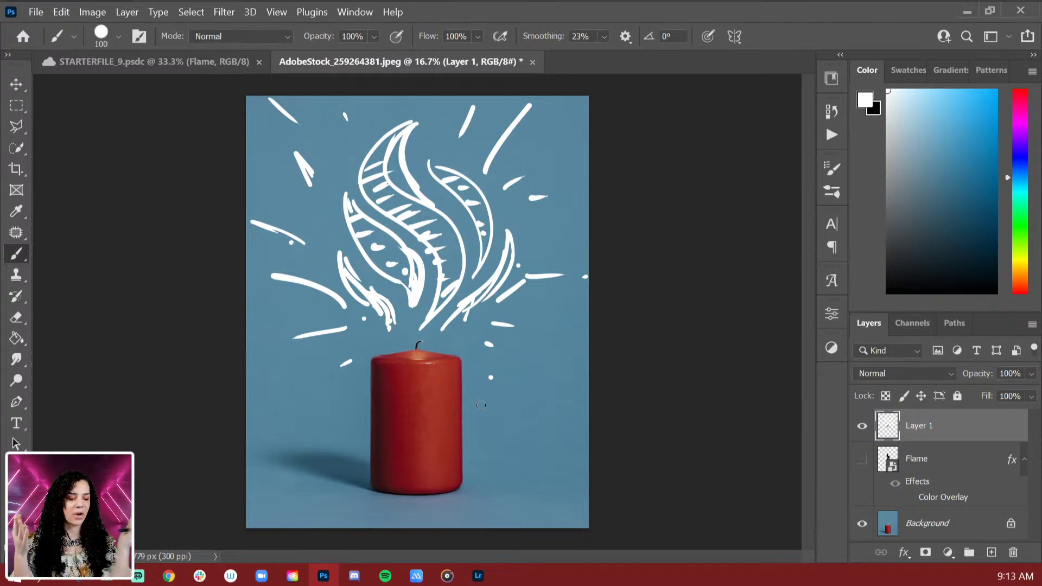
click(862, 426)
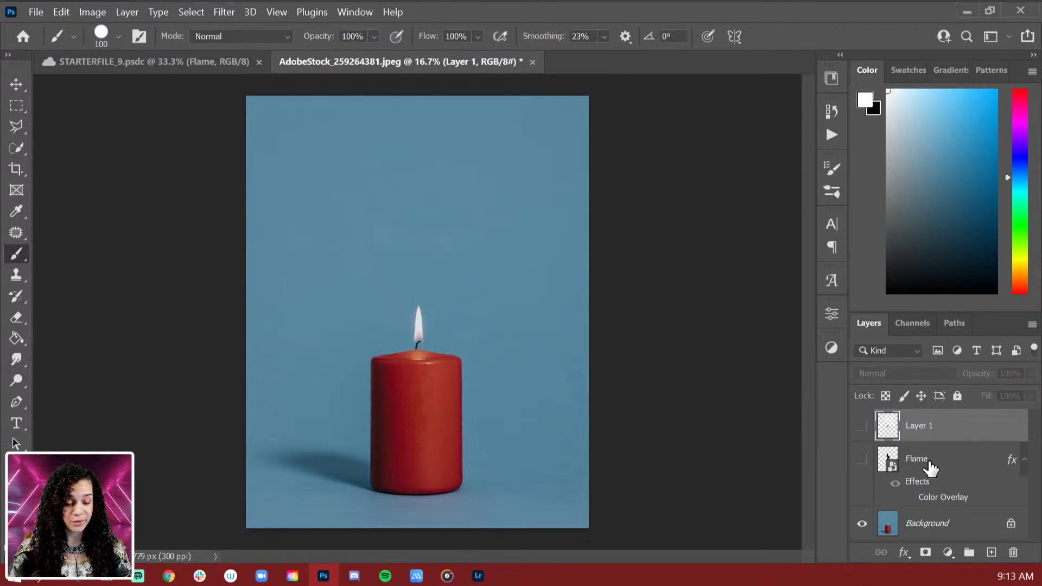
Step: Remove the candle's flame from the Background layer with a Content-Aware patch sampled from the plain blue area beside it, and deselect
key(ctrl+plus)
key(ctrl+plus)
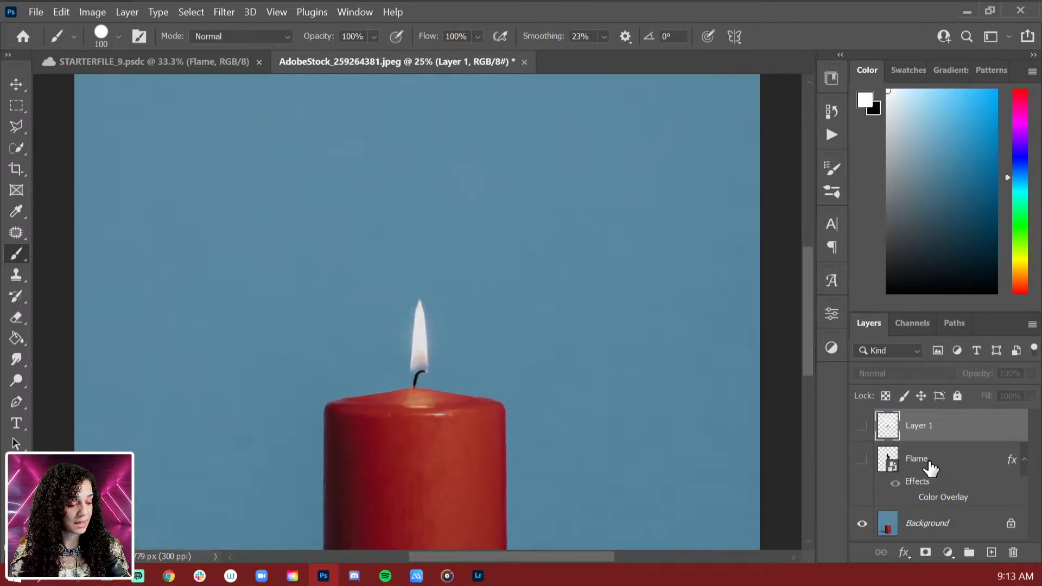
click(963, 526)
key(ctrl+plus)
key(ctrl+plus)
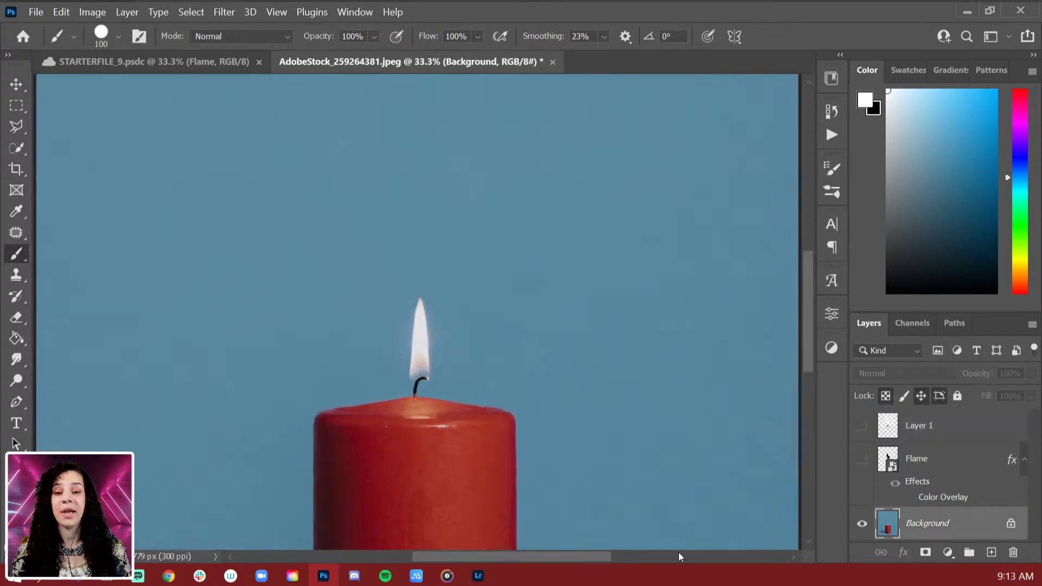
drag(488, 441, 545, 388)
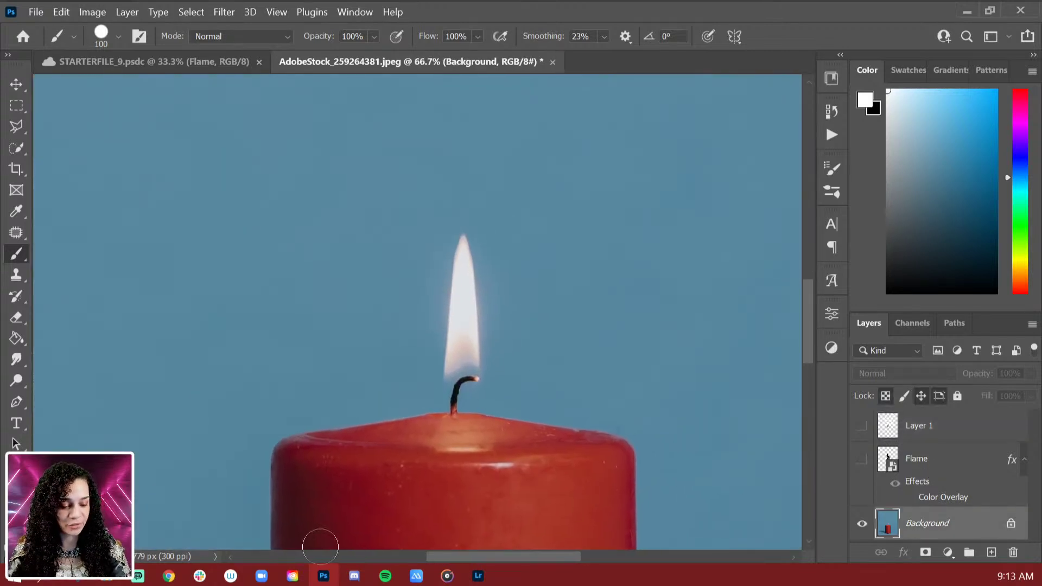
click(18, 234)
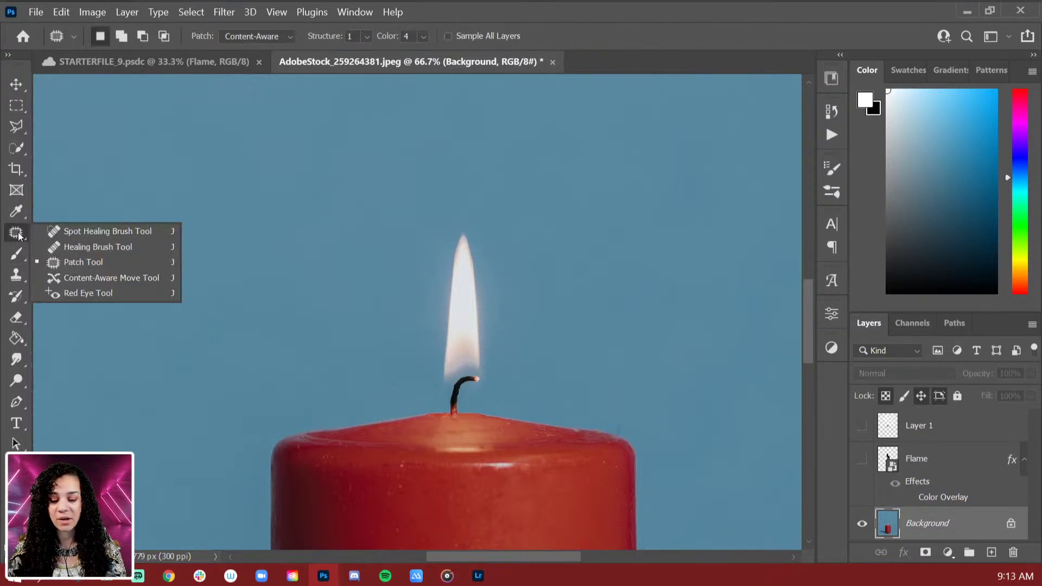
click(92, 262)
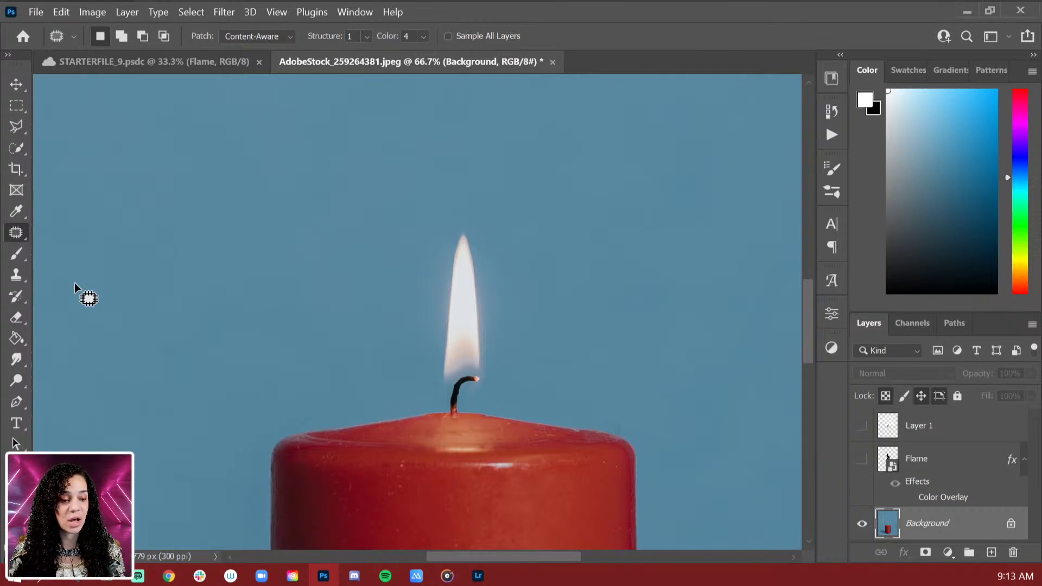
right_click(16, 236)
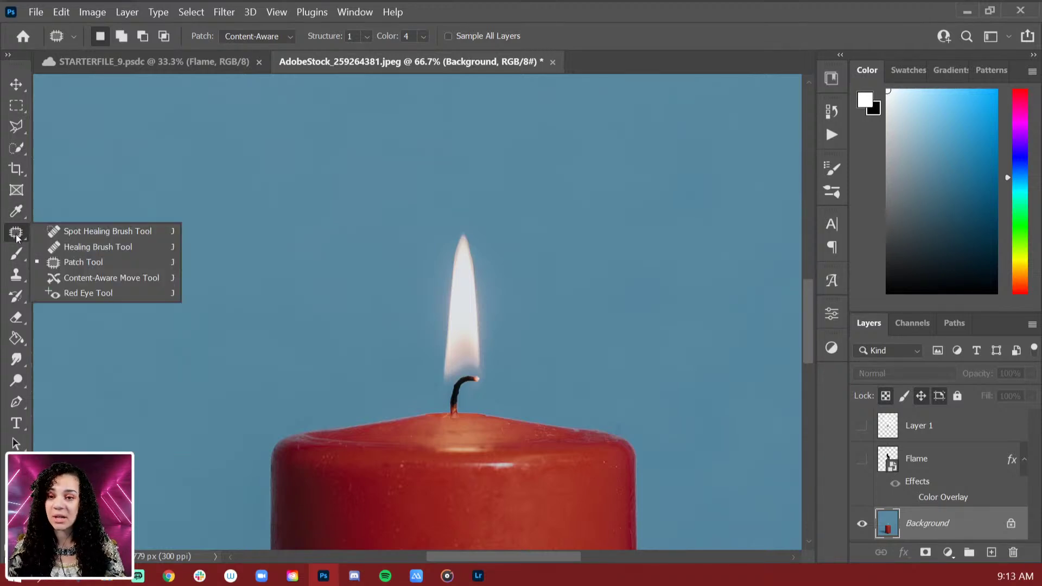
click(148, 265)
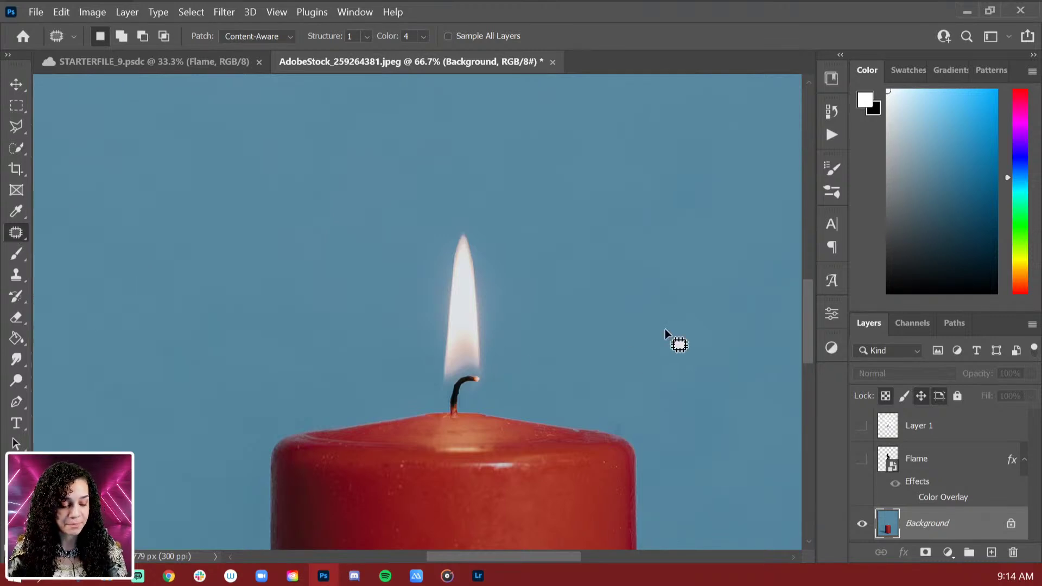
mouse_move(486, 374)
mouse_down()
mouse_move(460, 373)
mouse_move(434, 393)
mouse_move(484, 169)
mouse_move(507, 387)
mouse_up()
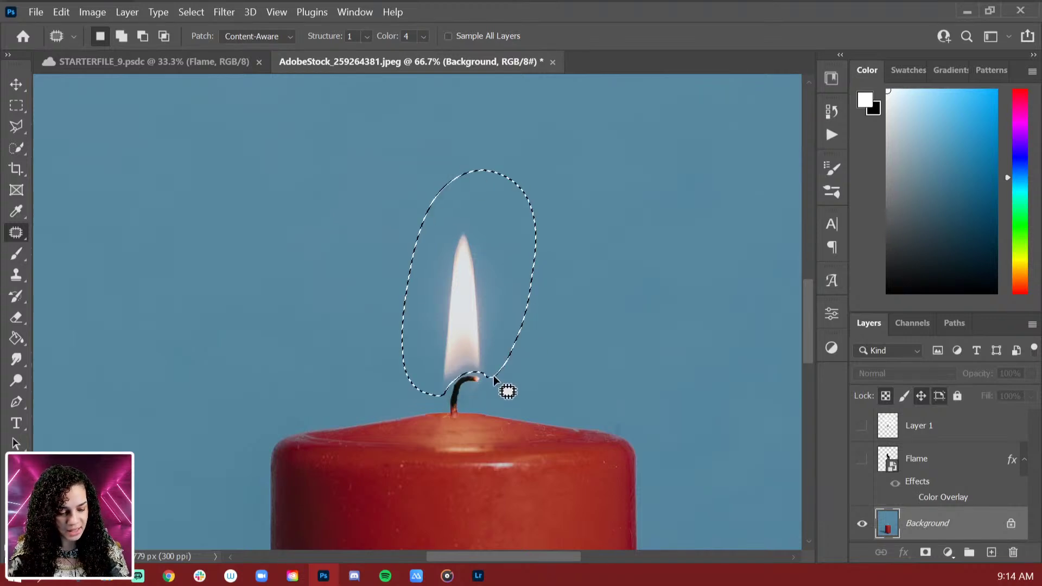
drag(513, 286, 693, 266)
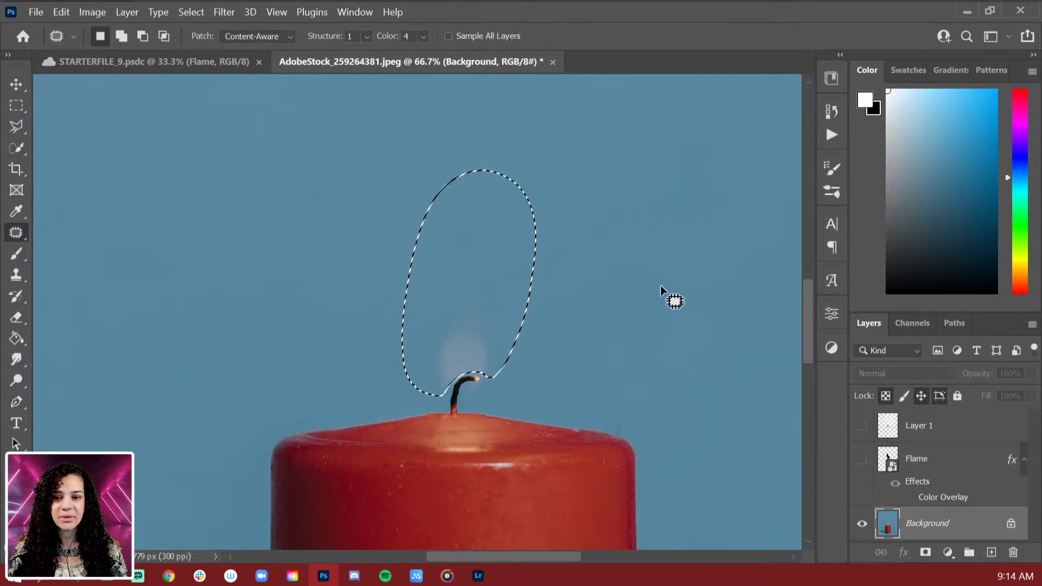
key(ctrl+d)
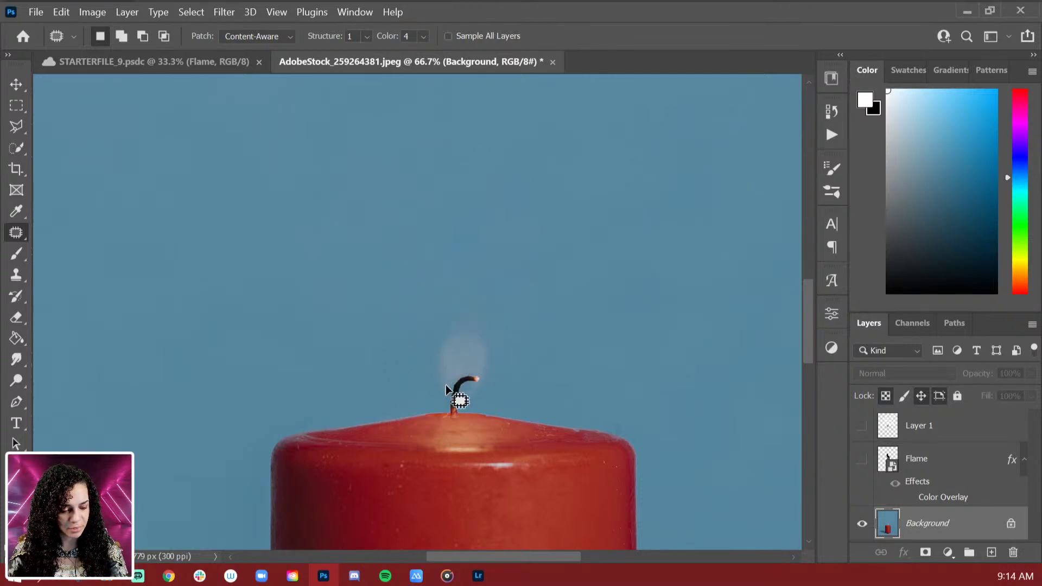
Step: Patch the leftover glow above the wick with clean blue background, finishing in Normal patch mode, and clear the selection
drag(444, 393, 461, 376)
mouse_move(474, 304)
mouse_down()
mouse_move(429, 392)
mouse_move(535, 223)
mouse_up()
drag(487, 360, 593, 200)
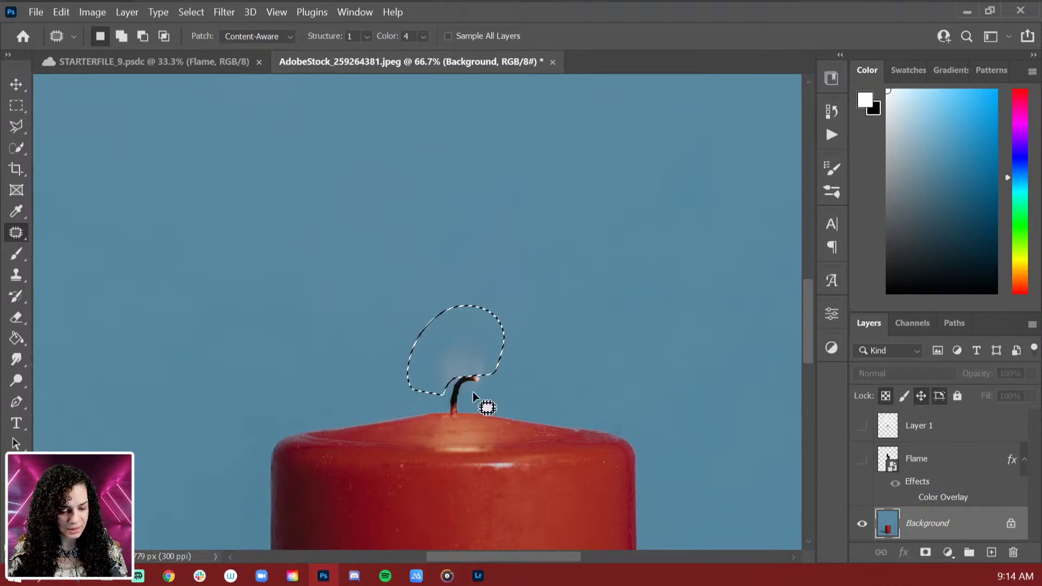
drag(447, 366, 340, 231)
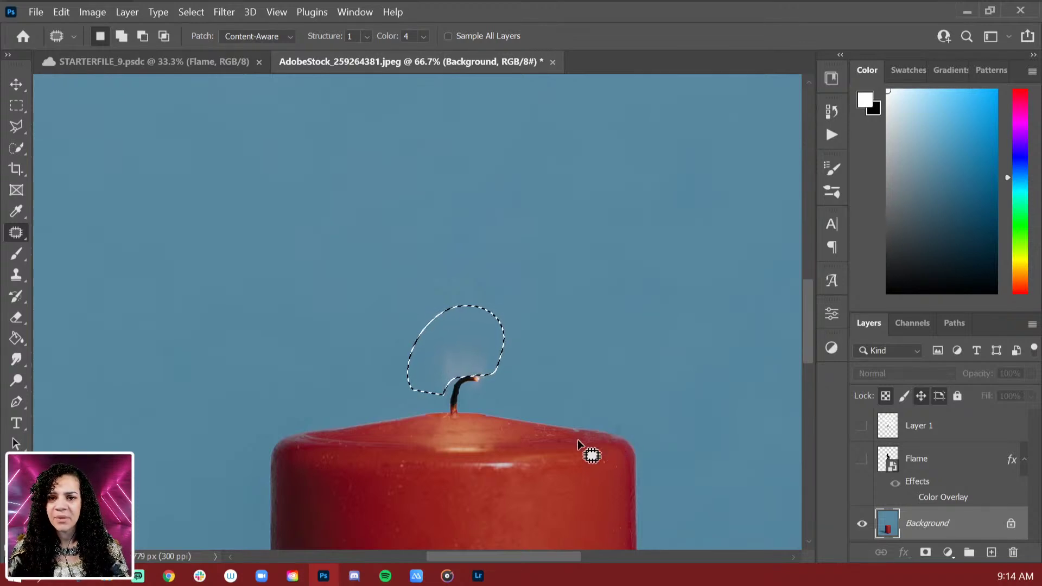
click(291, 36)
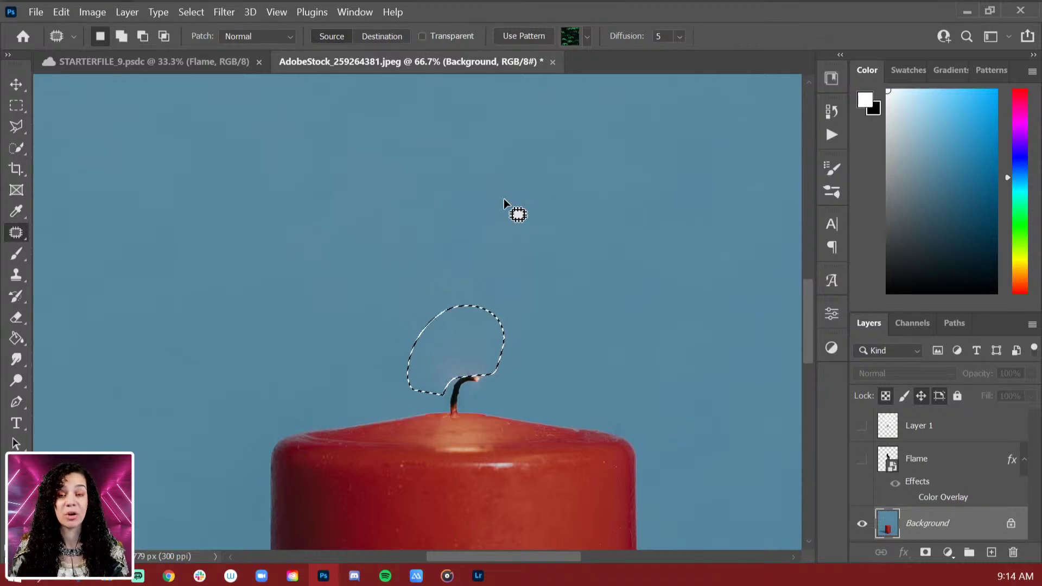
key(ctrl+d)
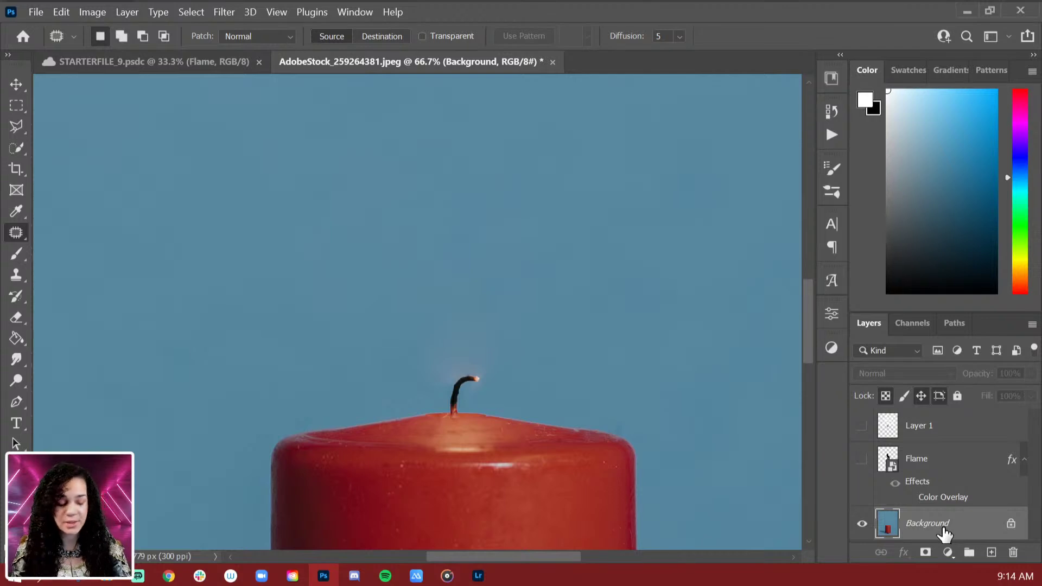
Step: Examine the patched area above the wick at several zoom levels and review the available patch modes
key(ctrl+minus)
key(ctrl+minus)
key(ctrl+minus)
key(ctrl+minus)
key(ctrl+plus)
key(ctrl+plus)
key(ctrl+plus)
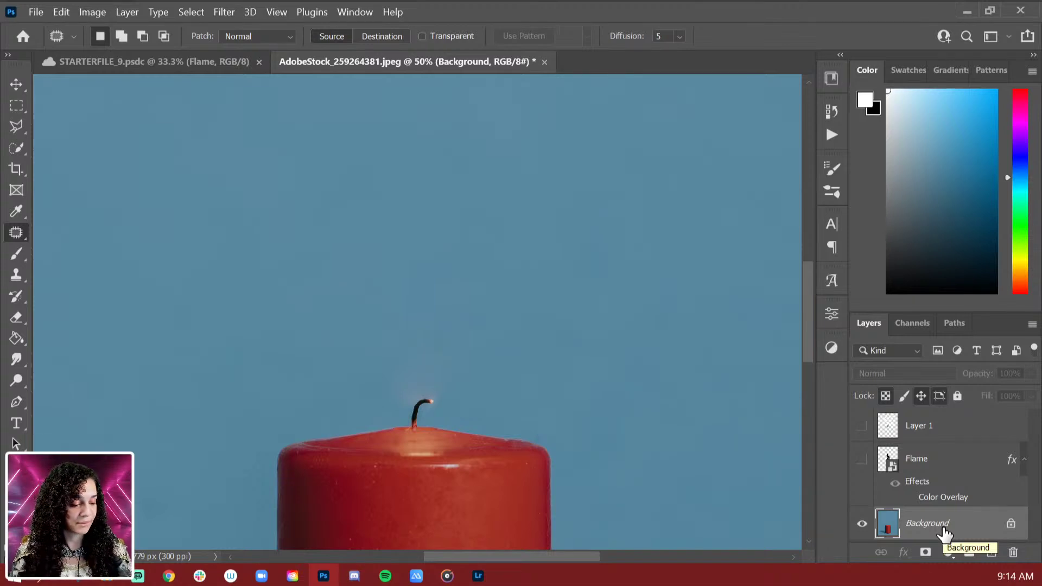
click(285, 35)
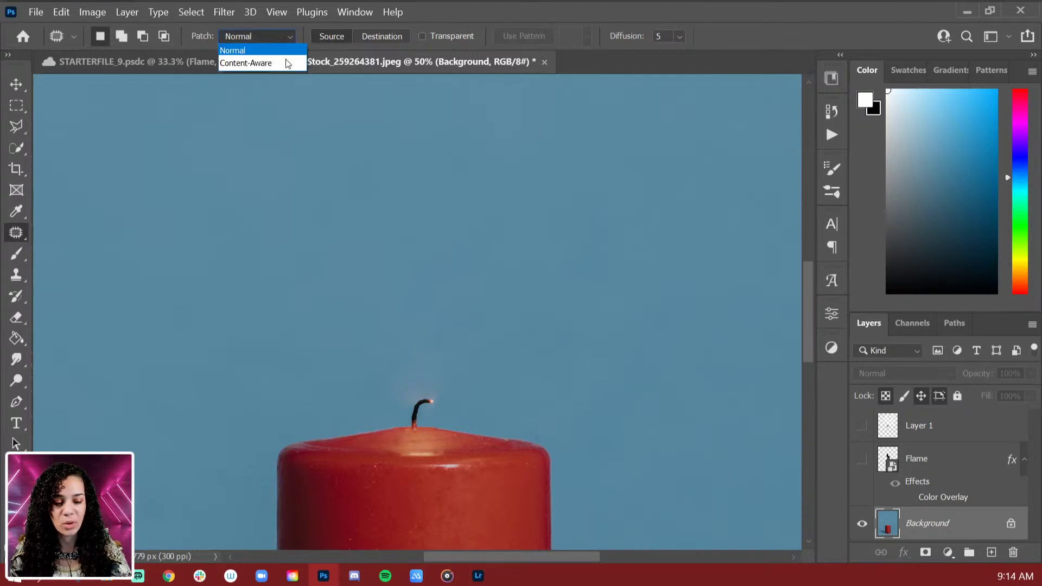
click(278, 37)
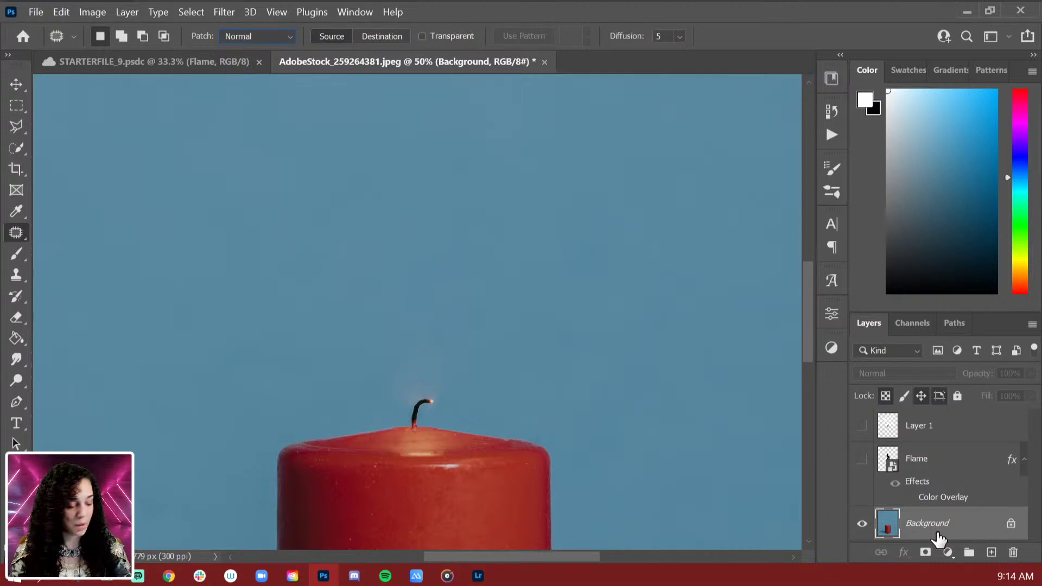
key(ctrl+minus)
key(ctrl+minus)
key(ctrl+minus)
key(ctrl+minus)
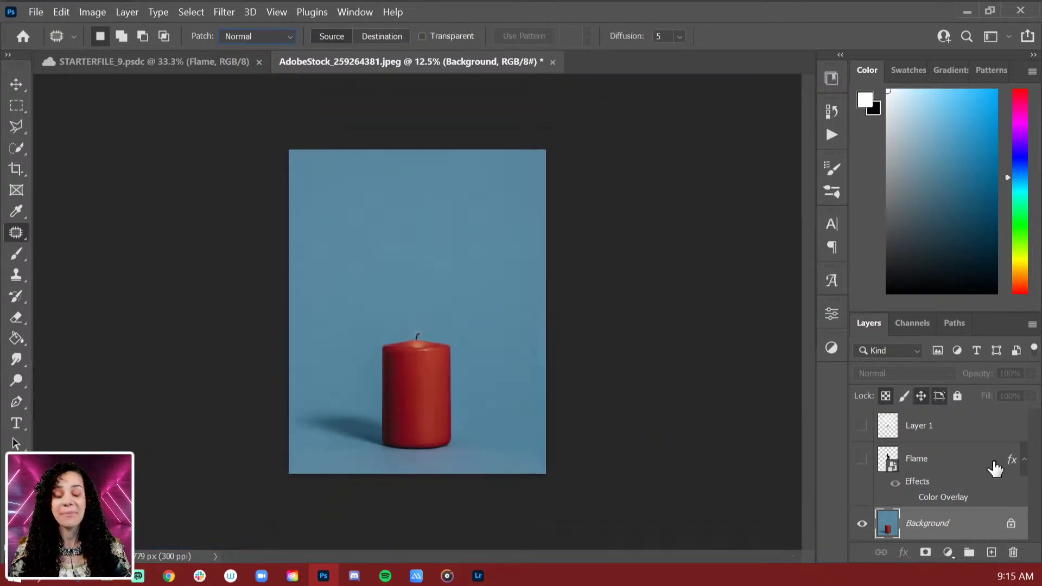
key(ctrl+plus)
key(ctrl+plus)
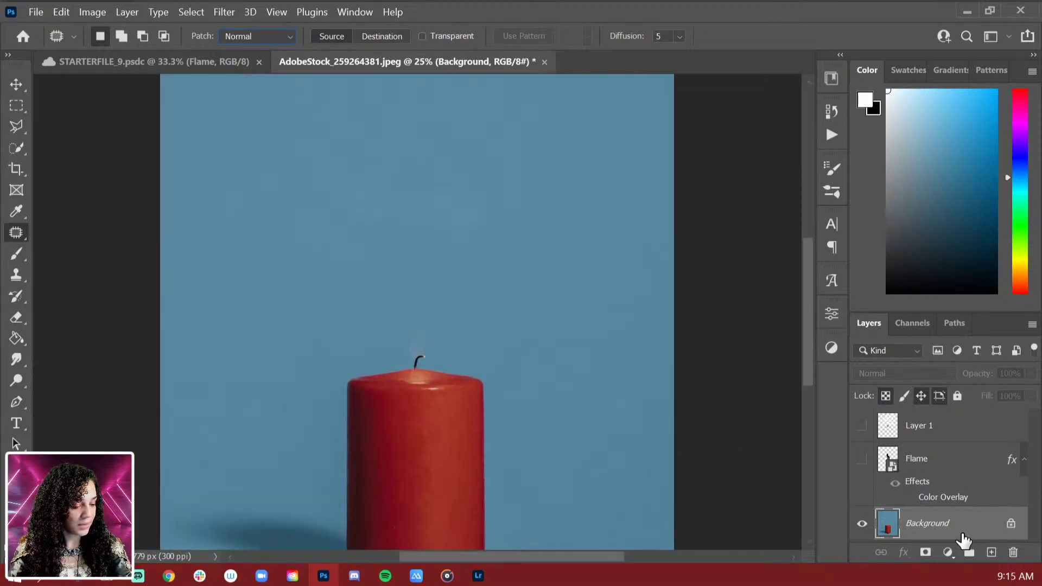
Step: Show the Flame layer and scale its shape proportionally to about 227%, placing it just above the candle's wick
click(861, 461)
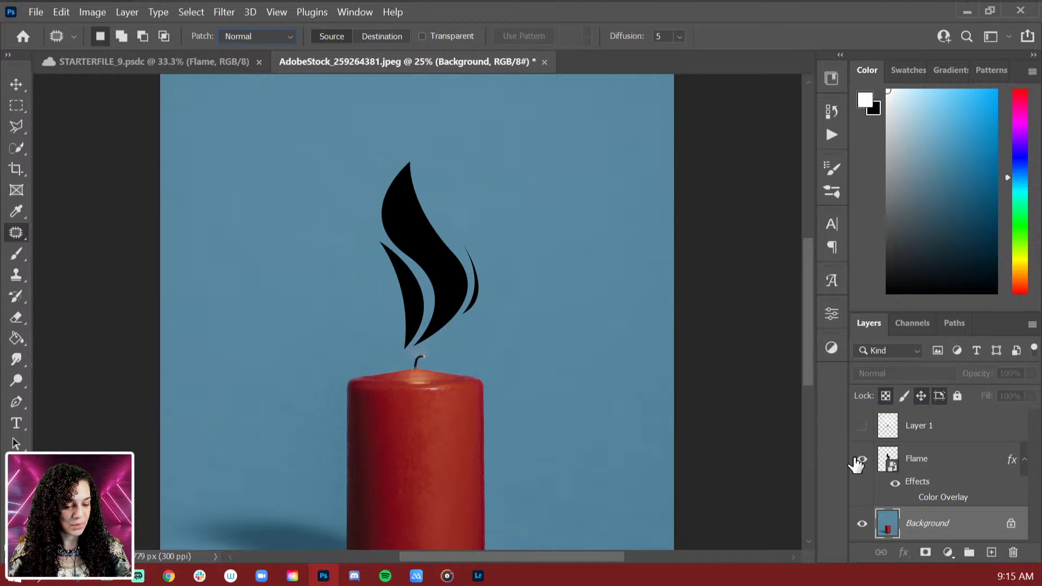
click(965, 465)
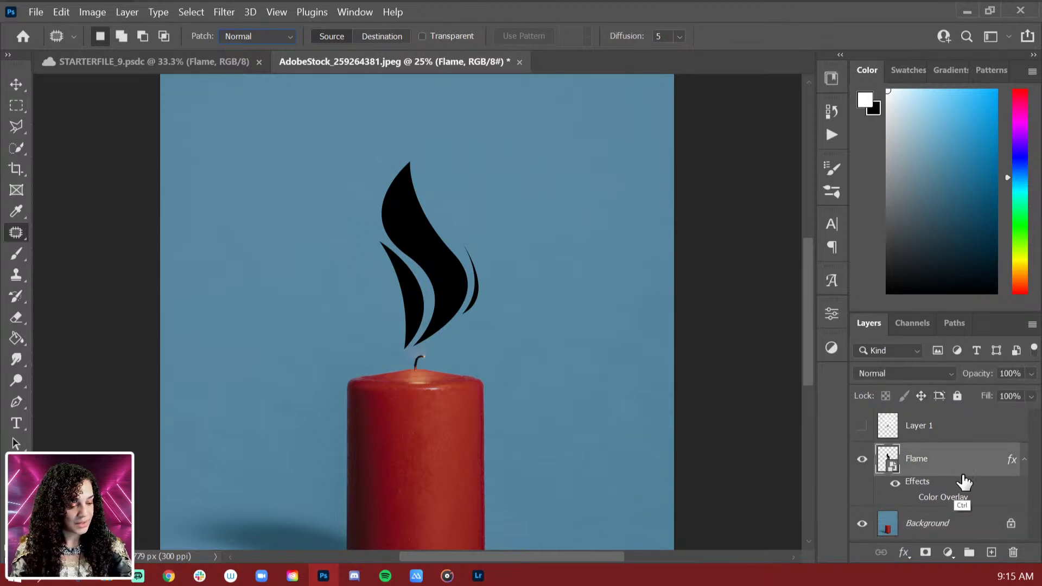
key(ctrl+minus)
key(ctrl+minus)
key(ctrl+t)
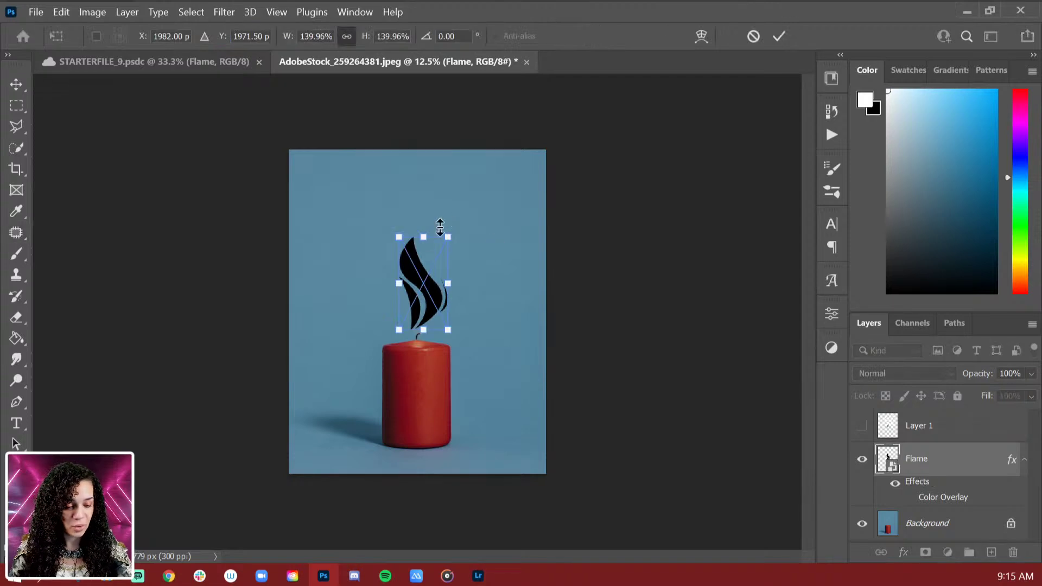
drag(451, 229, 465, 205)
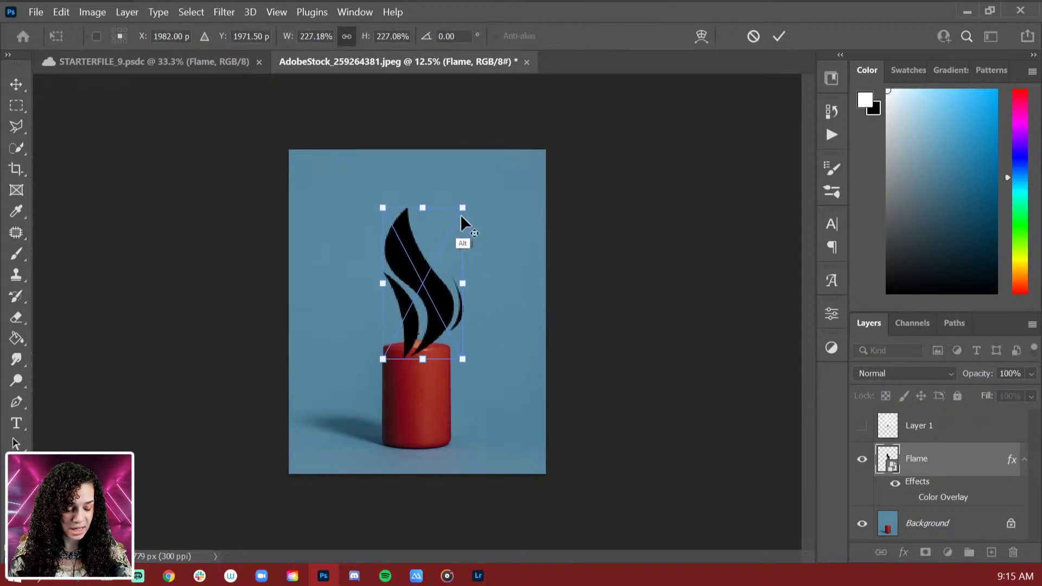
drag(439, 286, 450, 254)
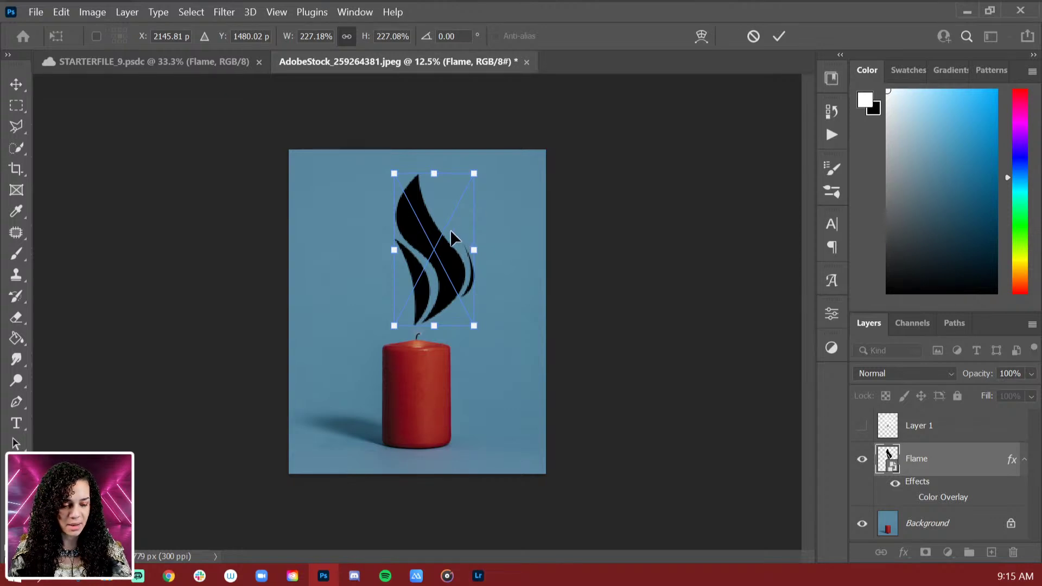
key(Return)
Step: With the Pen tool in Path mode, draw a flame's outer curve left of the black flame, bowing outward from its tip down to near the wick
key(j)
key(ctrl+plus)
key(ctrl+plus)
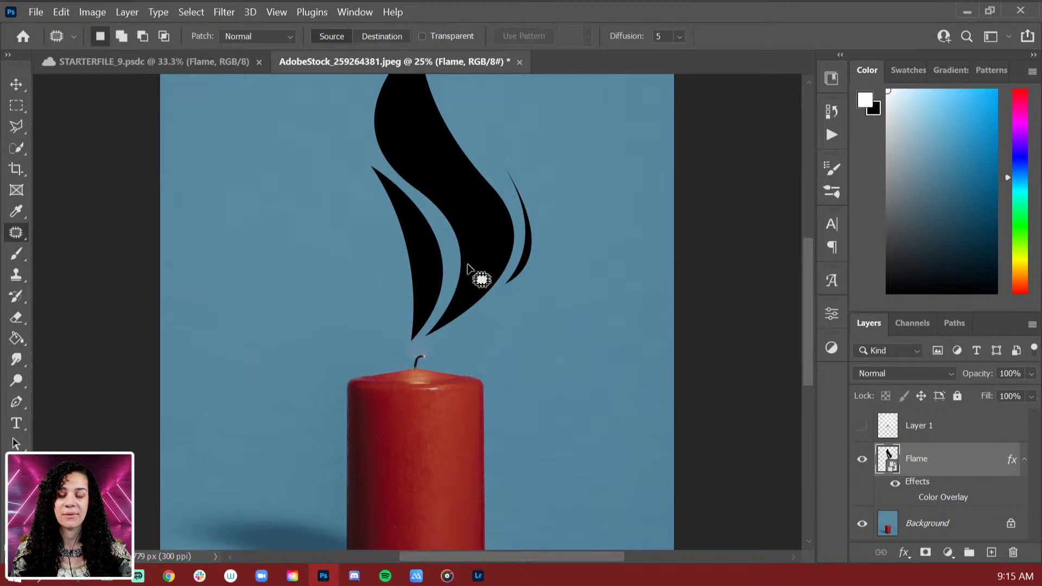
drag(465, 261, 513, 347)
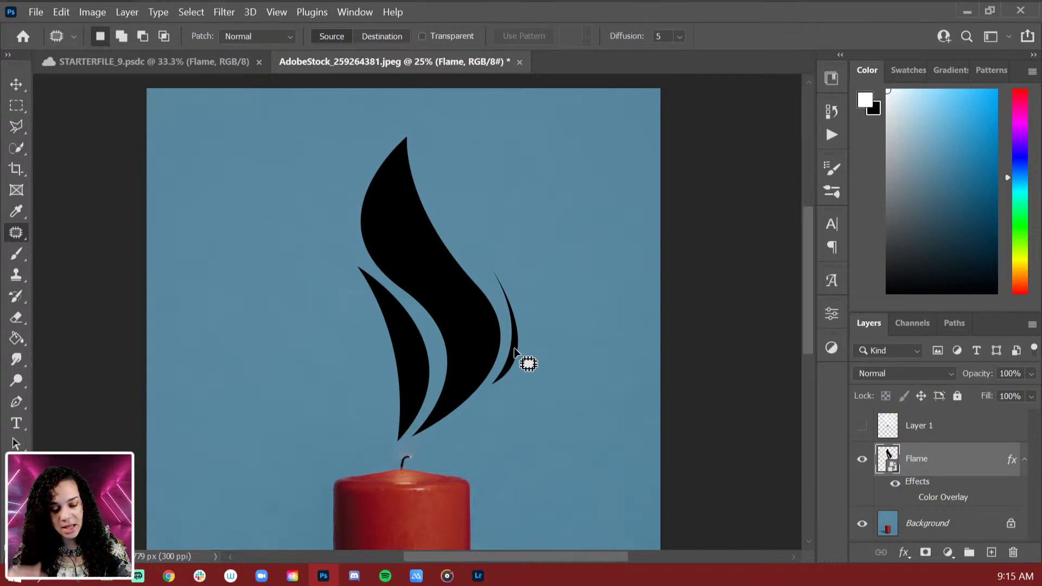
key(p)
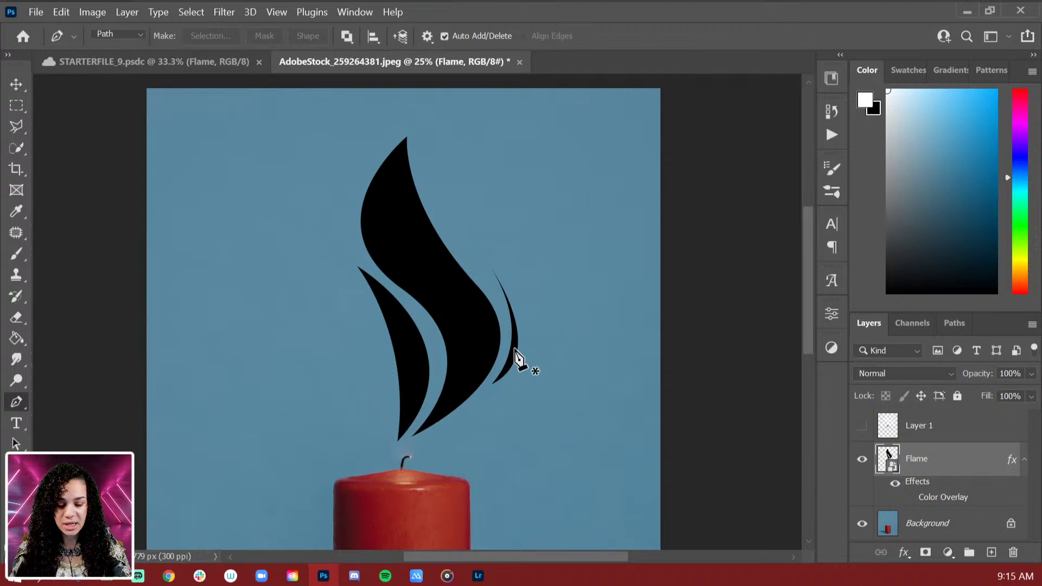
right_click(22, 402)
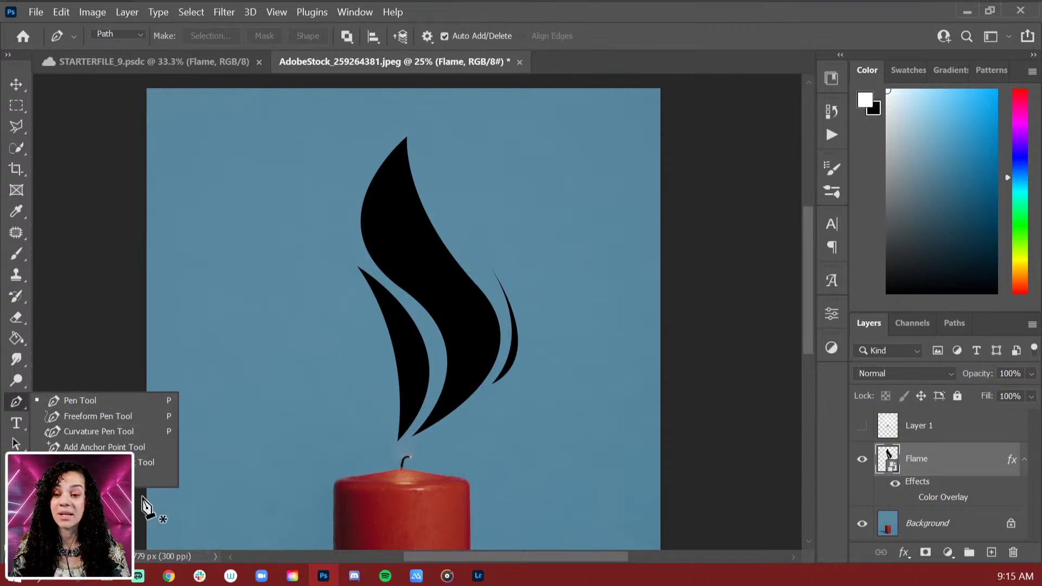
click(42, 403)
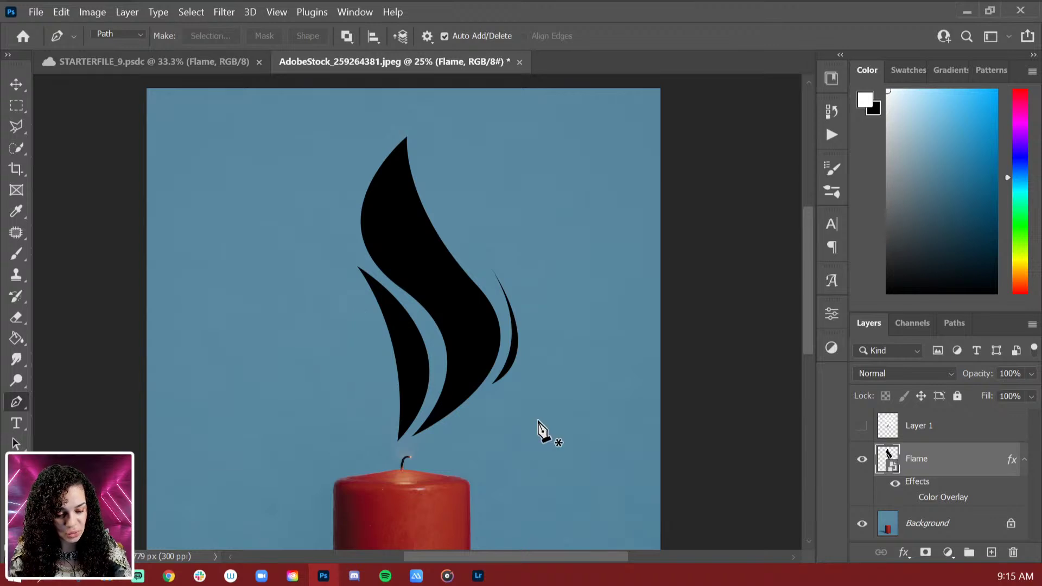
click(302, 202)
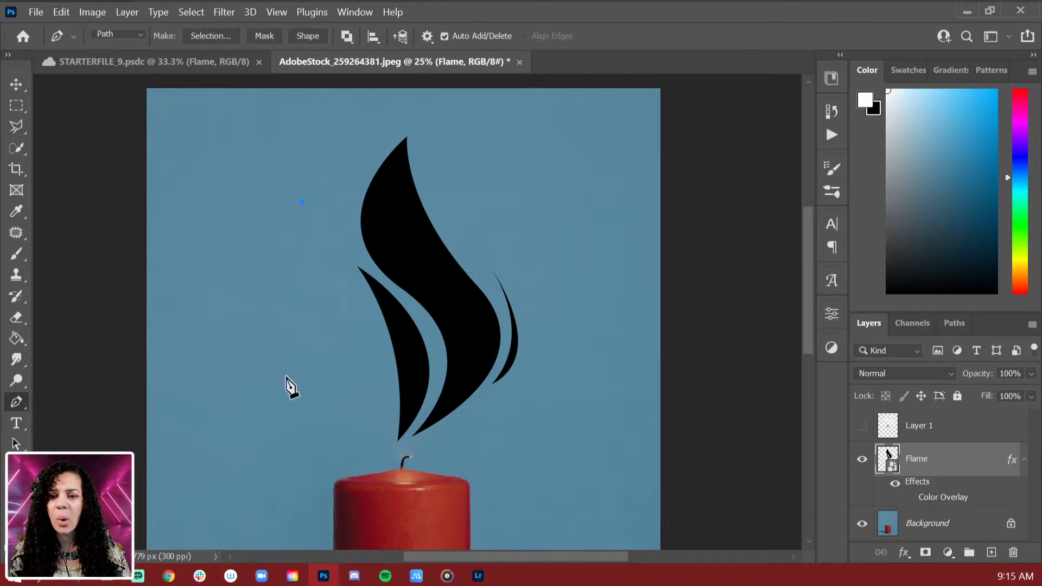
click(374, 439)
drag(374, 436, 559, 478)
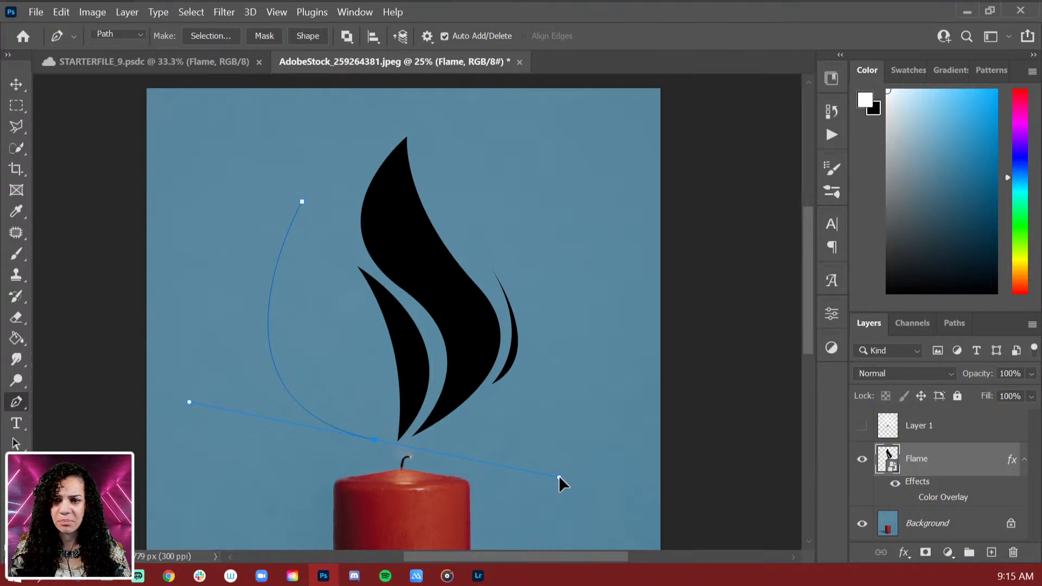
drag(559, 478, 545, 475)
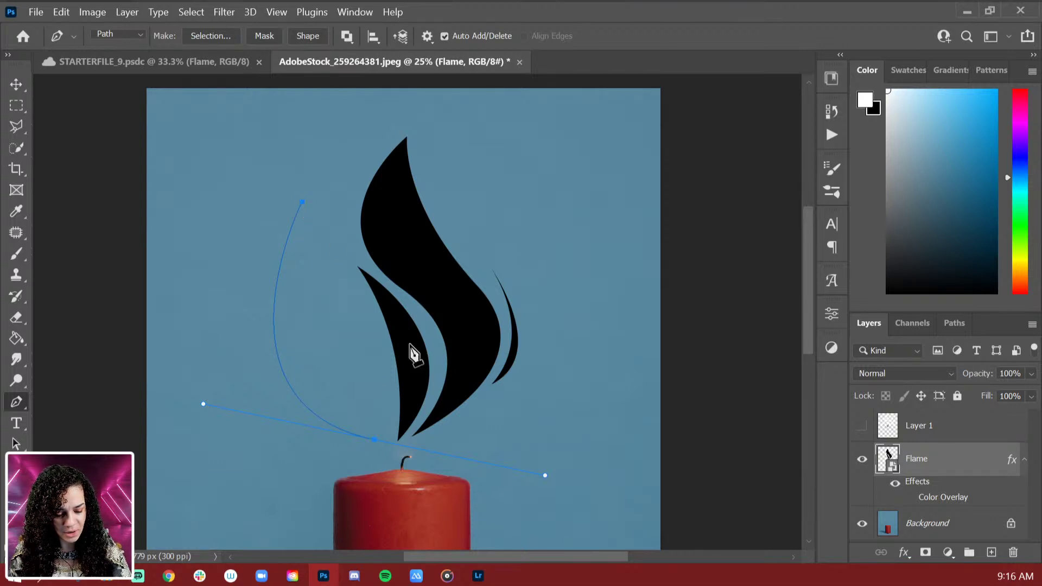
Step: Break the bottom anchor's outgoing handle upward and close the flame path through an inner anchor back at the tip
key(alt)
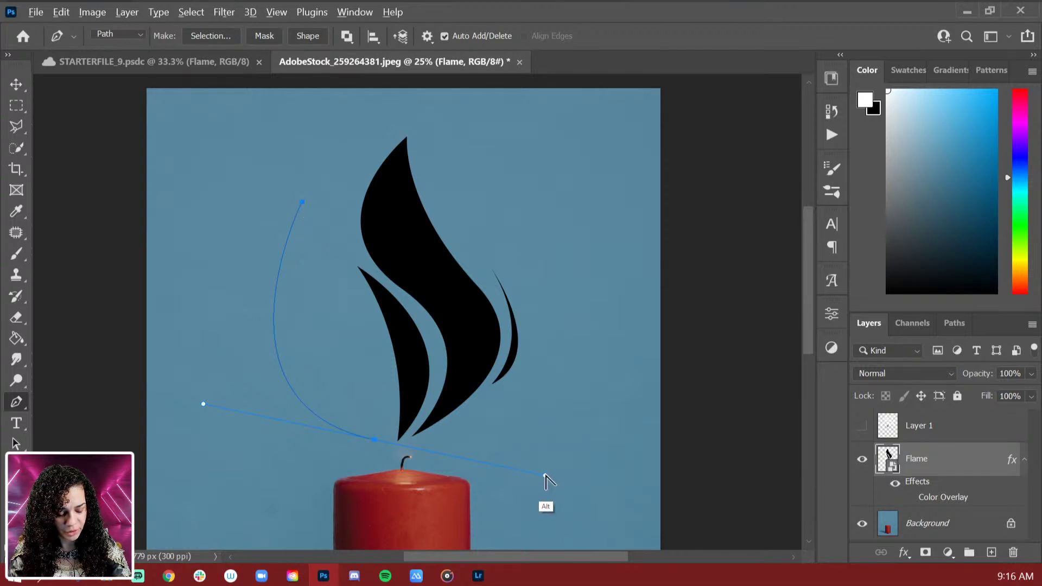
drag(545, 476, 333, 301)
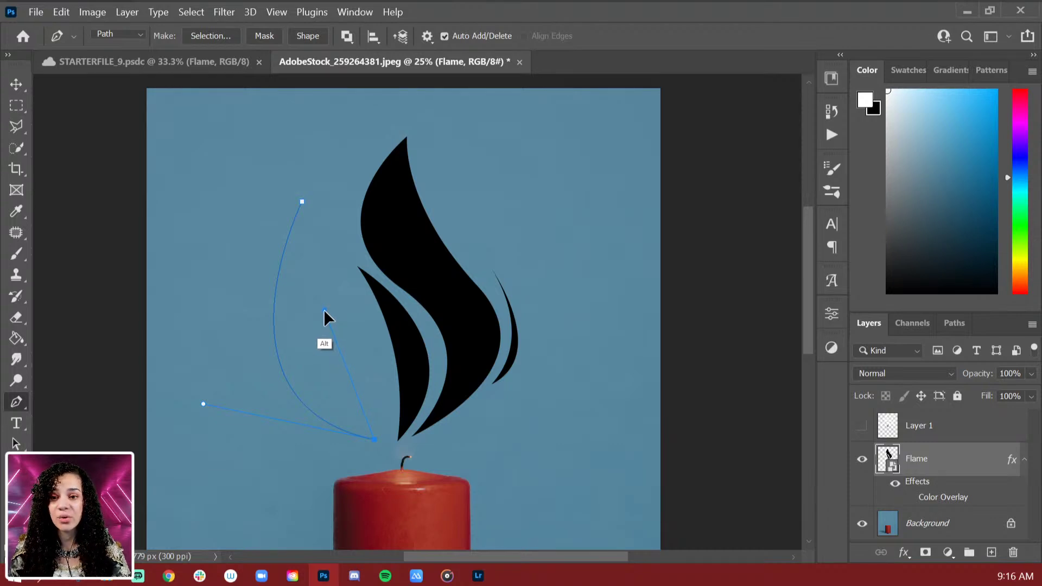
drag(323, 309, 365, 308)
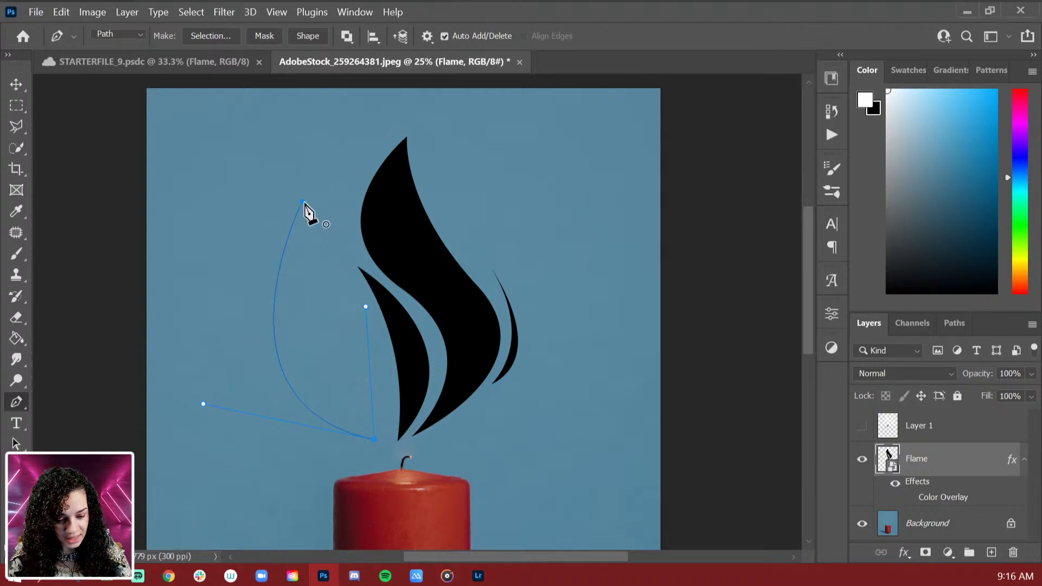
drag(301, 205, 349, 161)
key(ctrl+z)
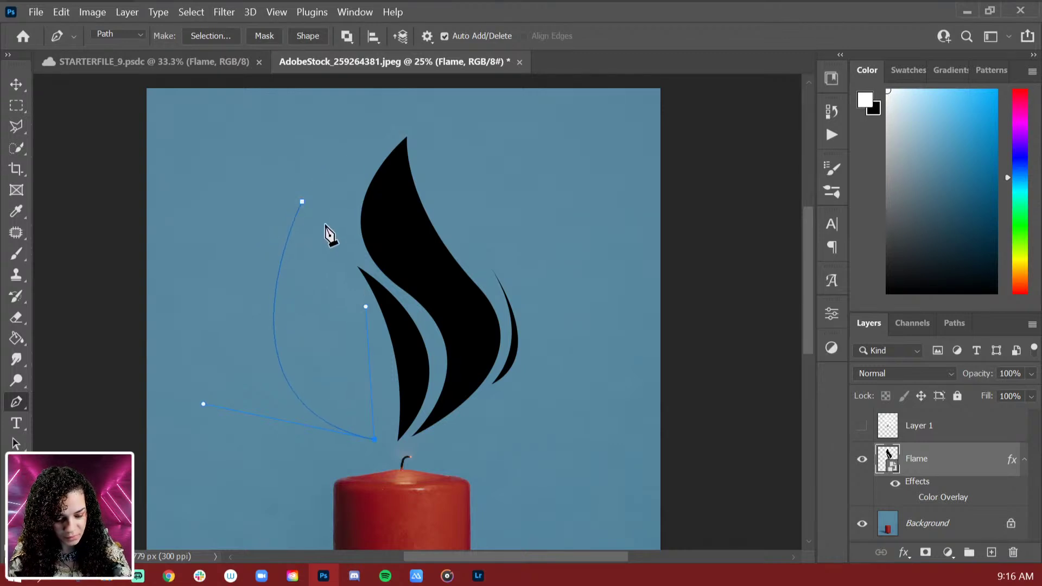
click(316, 310)
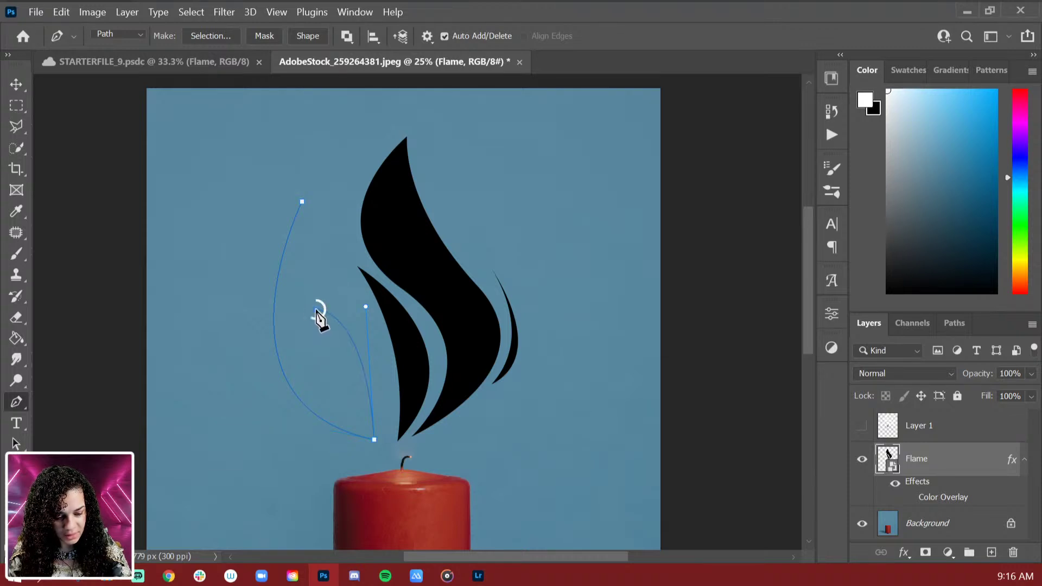
click(303, 202)
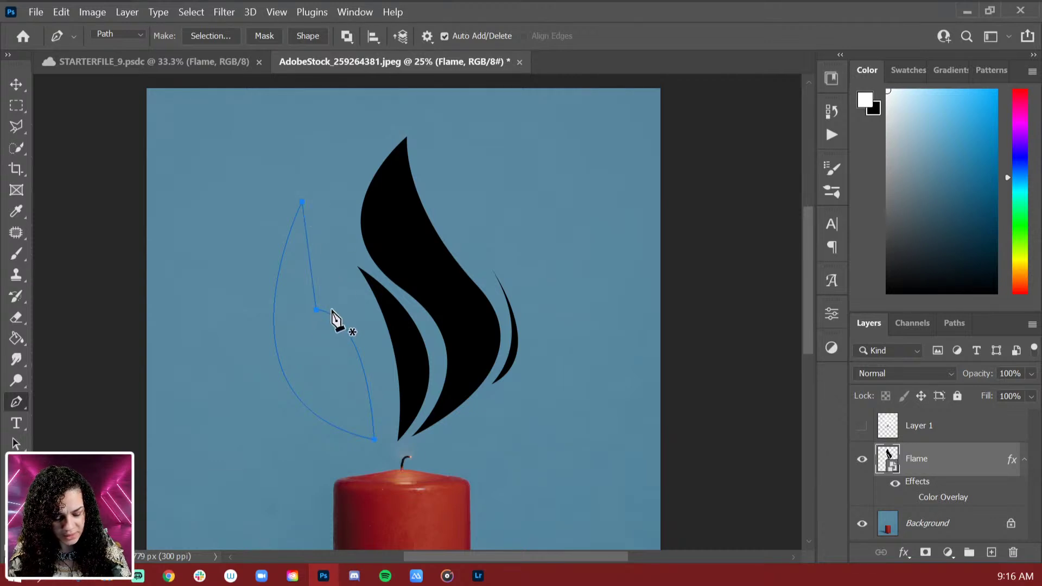
Step: Reshape the flame path's inner edge into a smooth S-curve and convert the path into a white shape layer
key(ctrl)
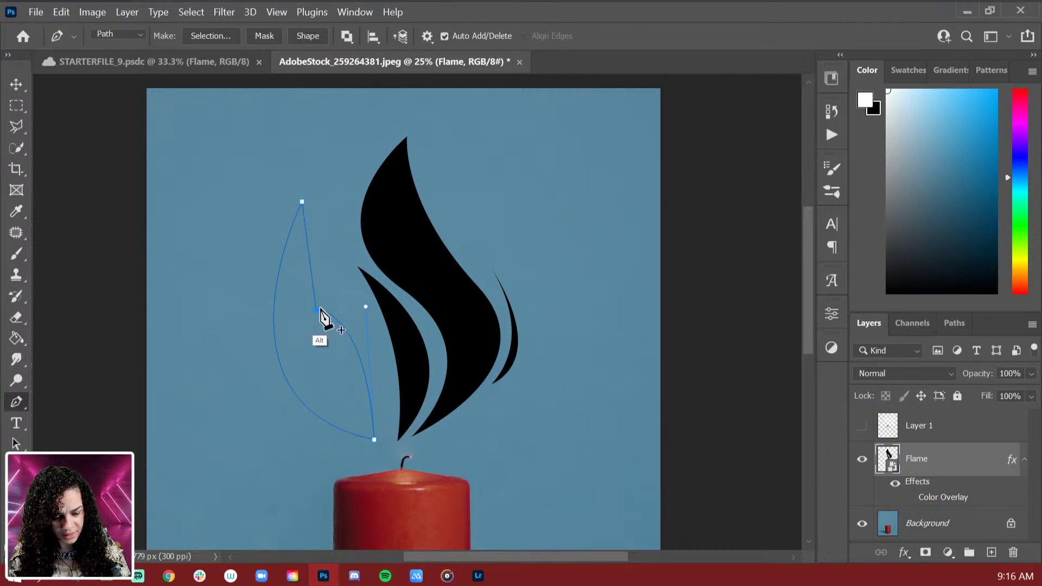
drag(316, 310, 301, 267)
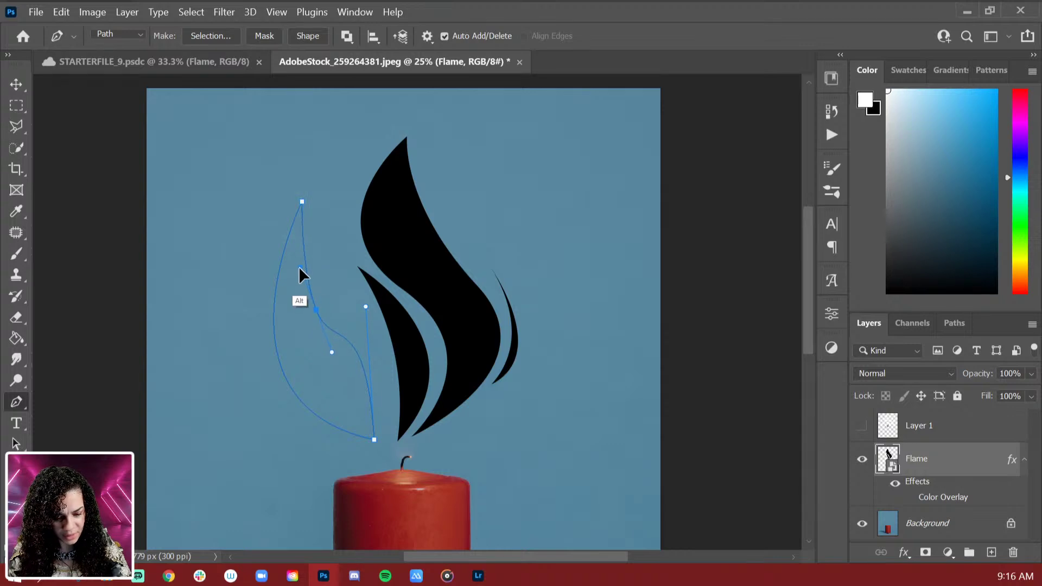
drag(331, 352, 378, 337)
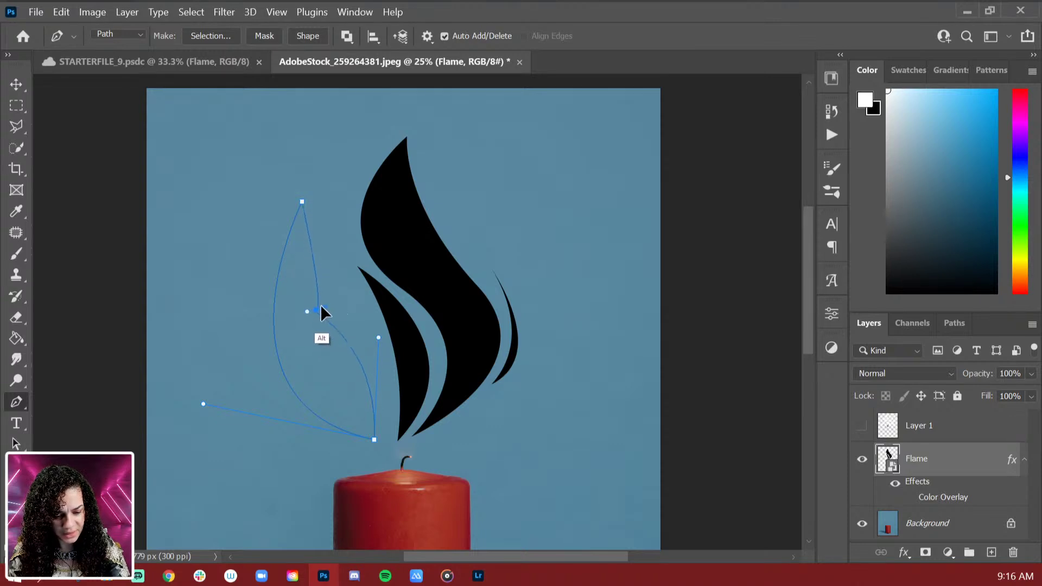
drag(316, 312, 305, 294)
mouse_move(380, 337)
mouse_down()
mouse_move(359, 348)
mouse_move(379, 330)
mouse_up()
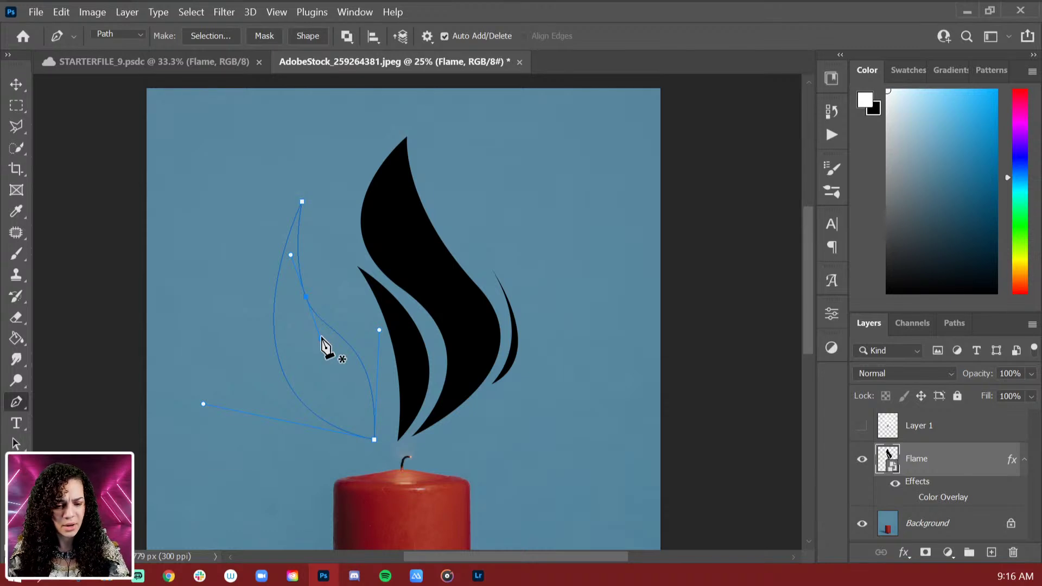
click(308, 36)
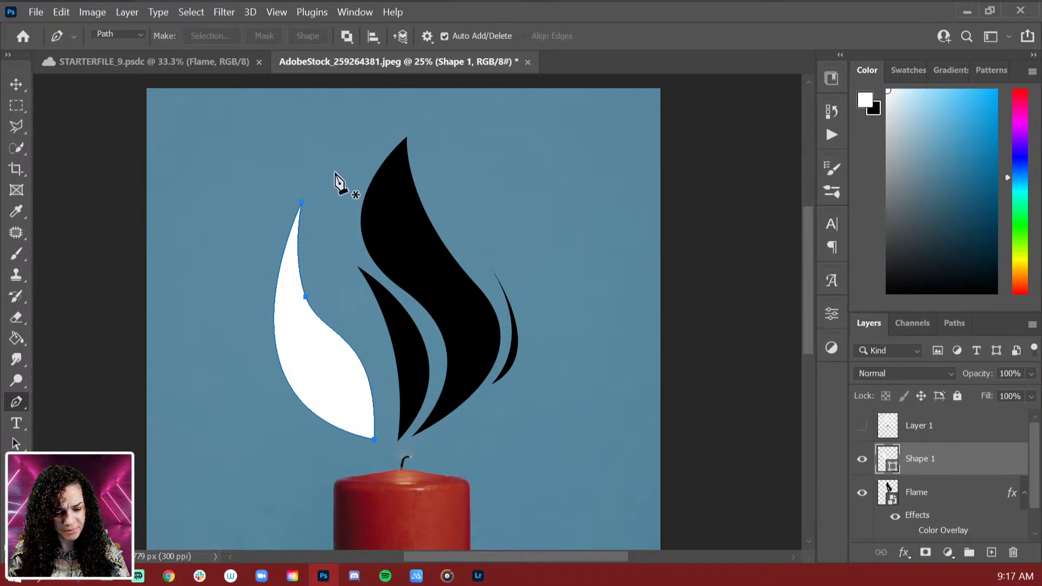
Step: Add a second, slimmer flame to the shape layer between the first white flame and the black one, following the first flame's inner curve
click(343, 155)
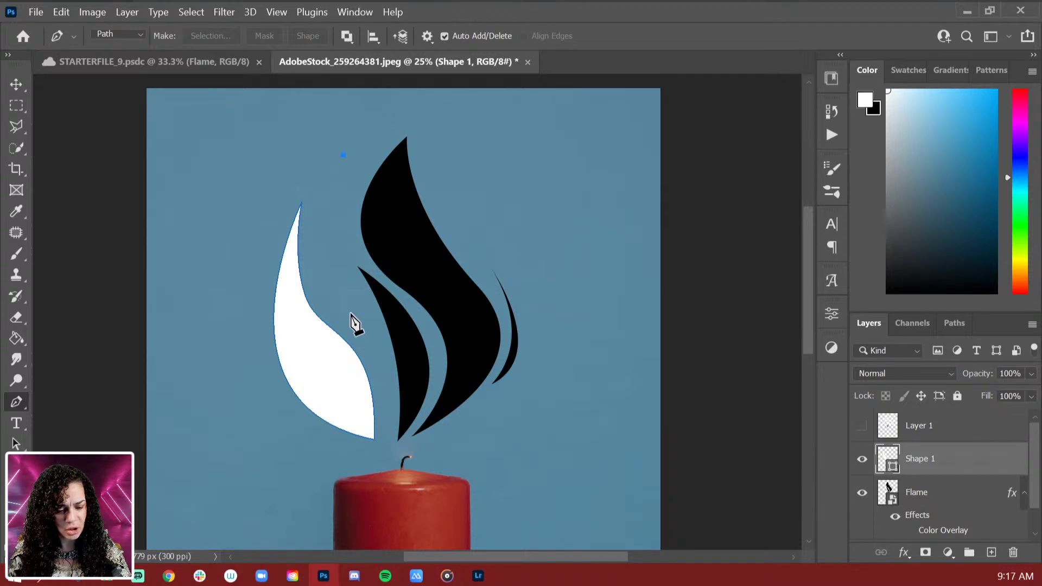
drag(350, 314, 411, 367)
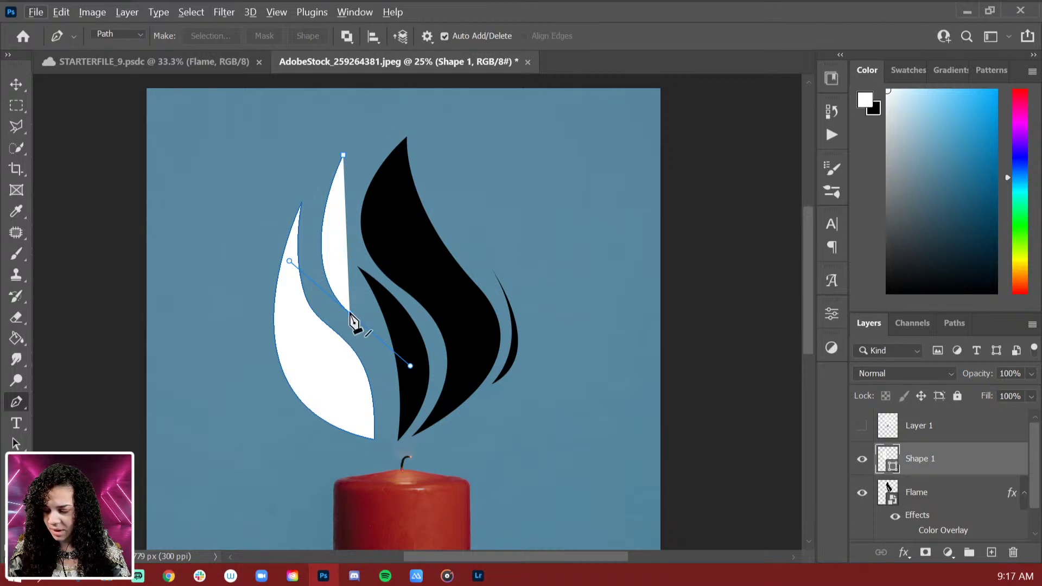
drag(350, 314, 333, 318)
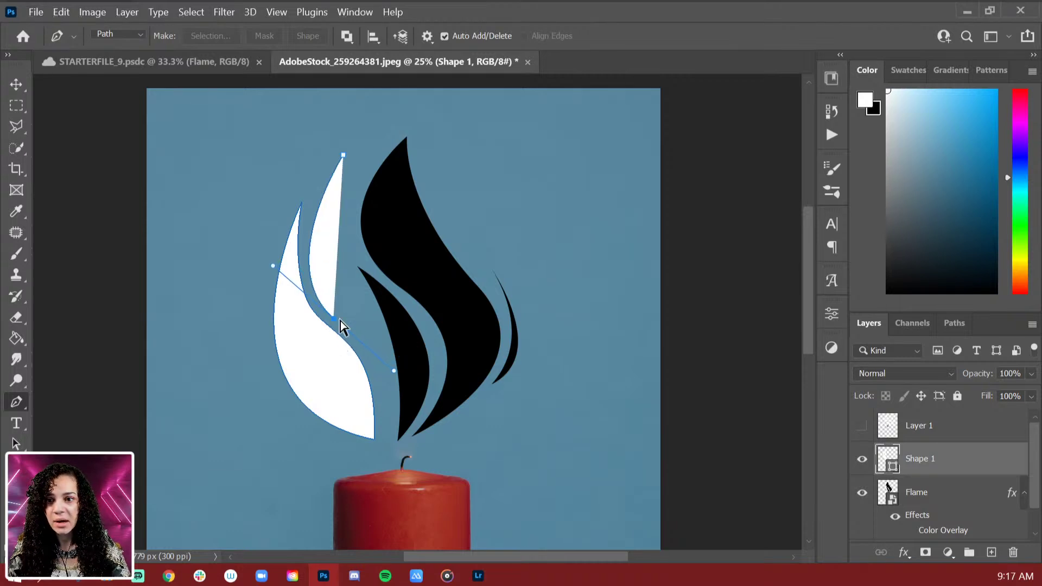
click(374, 347)
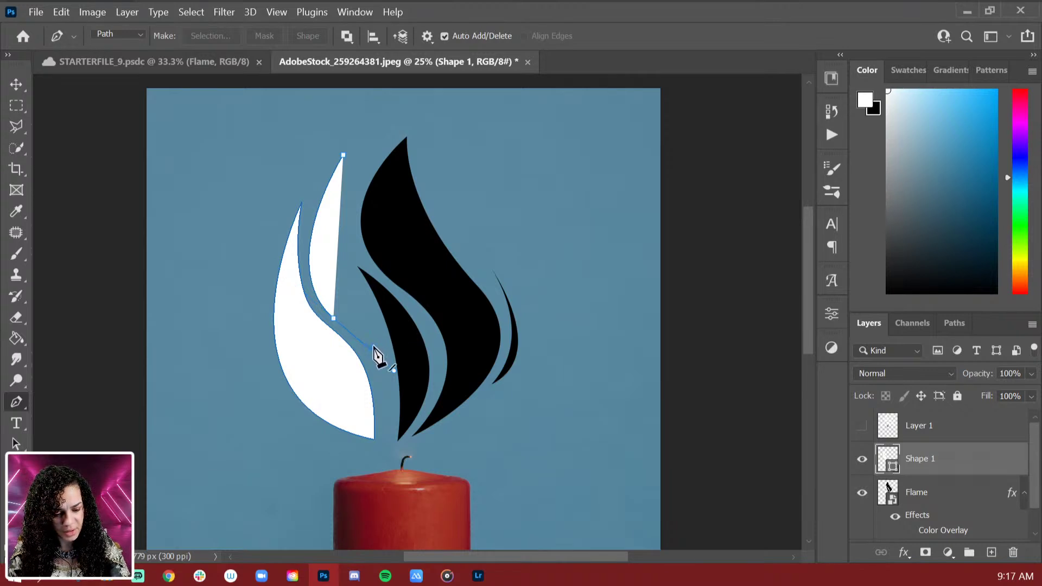
click(344, 270)
drag(327, 250, 311, 212)
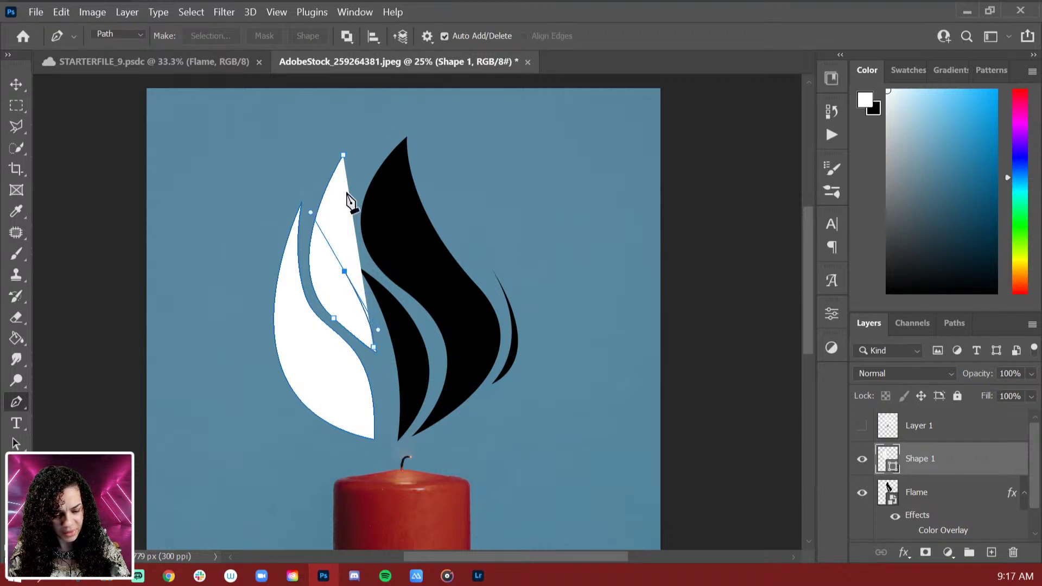
click(346, 153)
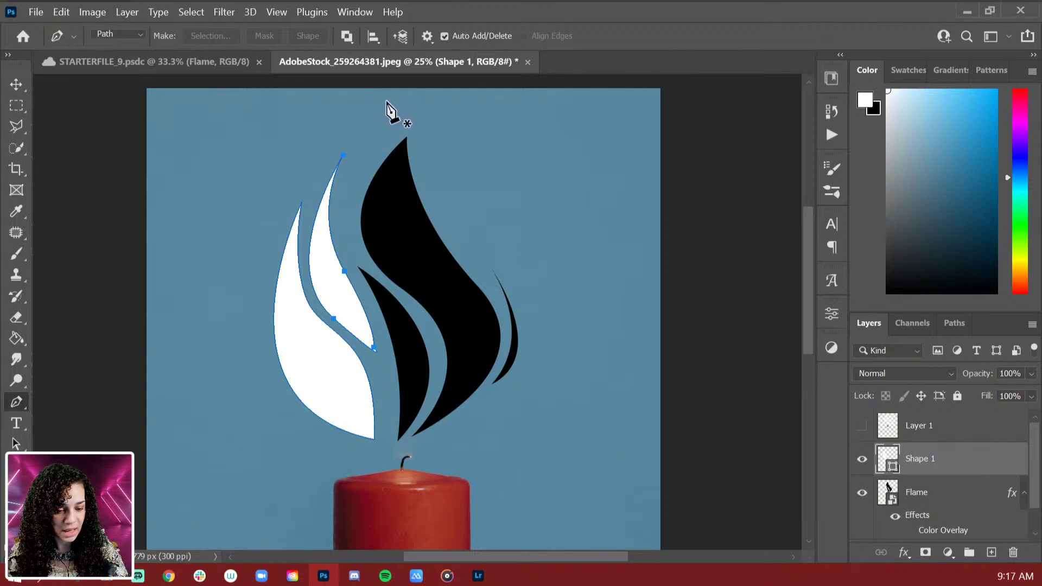
Step: Start a third flame path from a tip near the canvas's upper edge, curving down along the black flame's left side
click(385, 99)
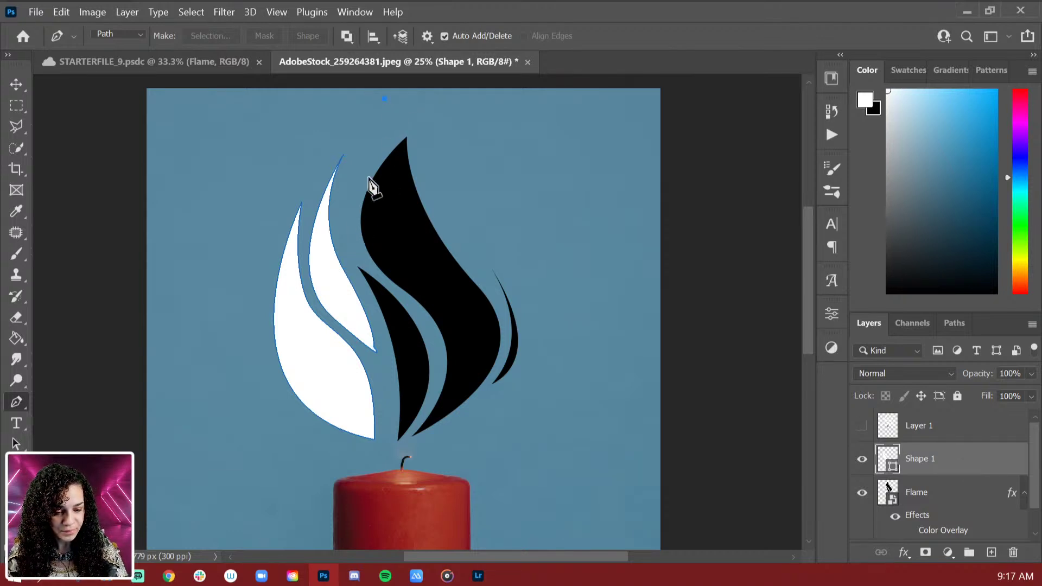
drag(381, 152, 358, 180)
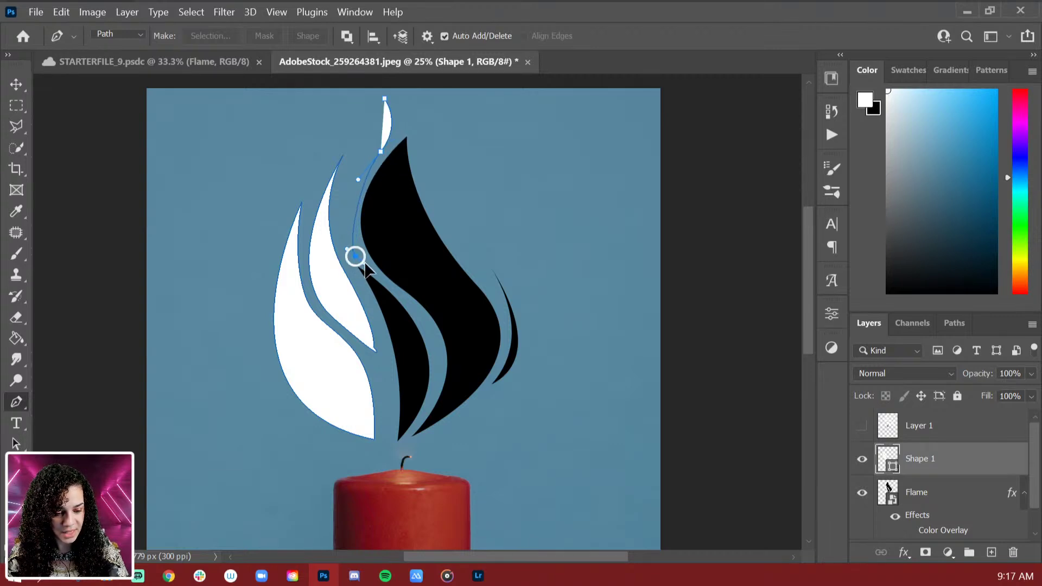
drag(355, 256, 378, 305)
click(380, 152)
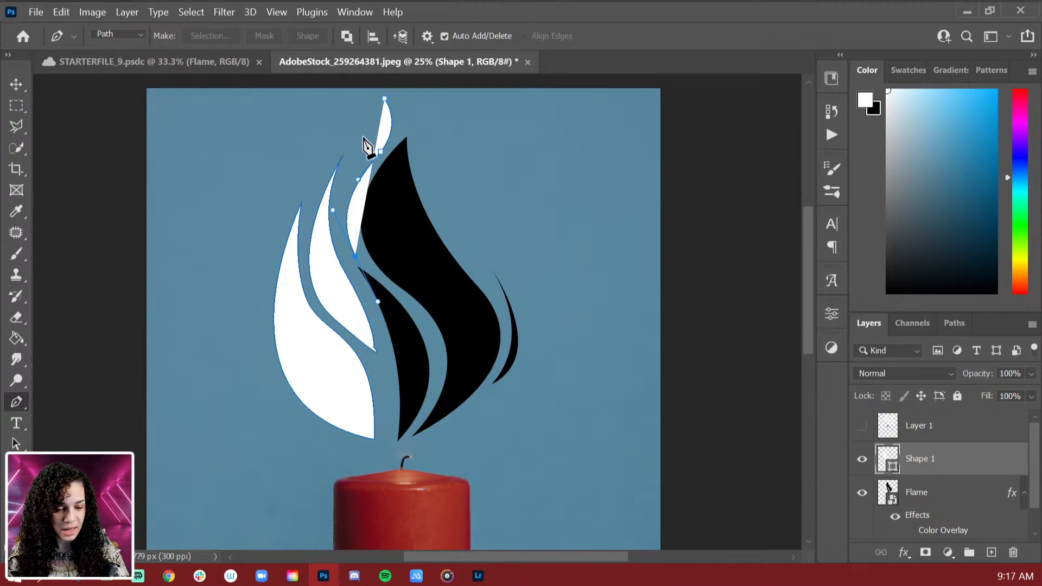
drag(359, 150, 366, 134)
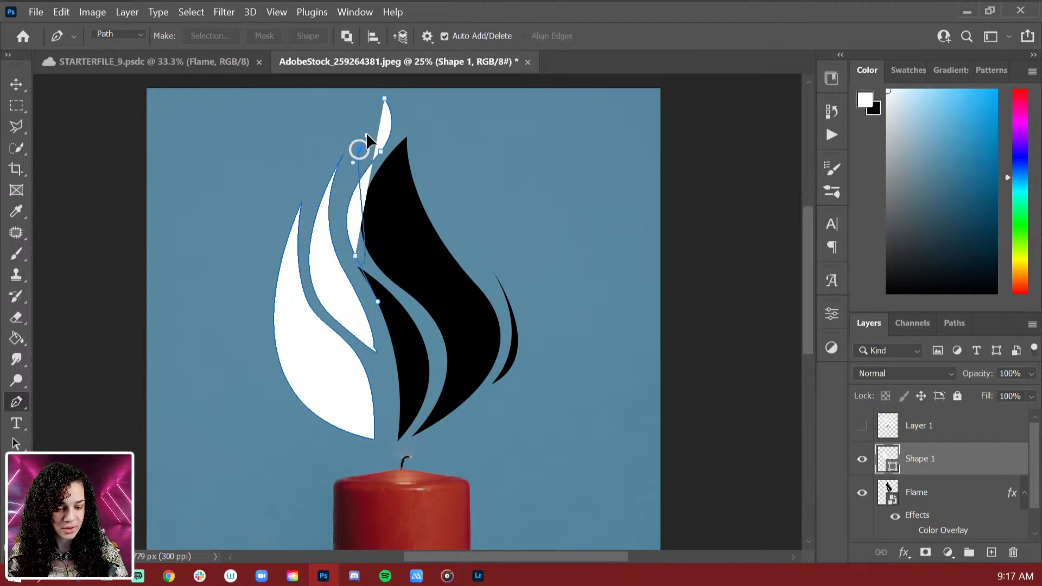
key(ctrl+z)
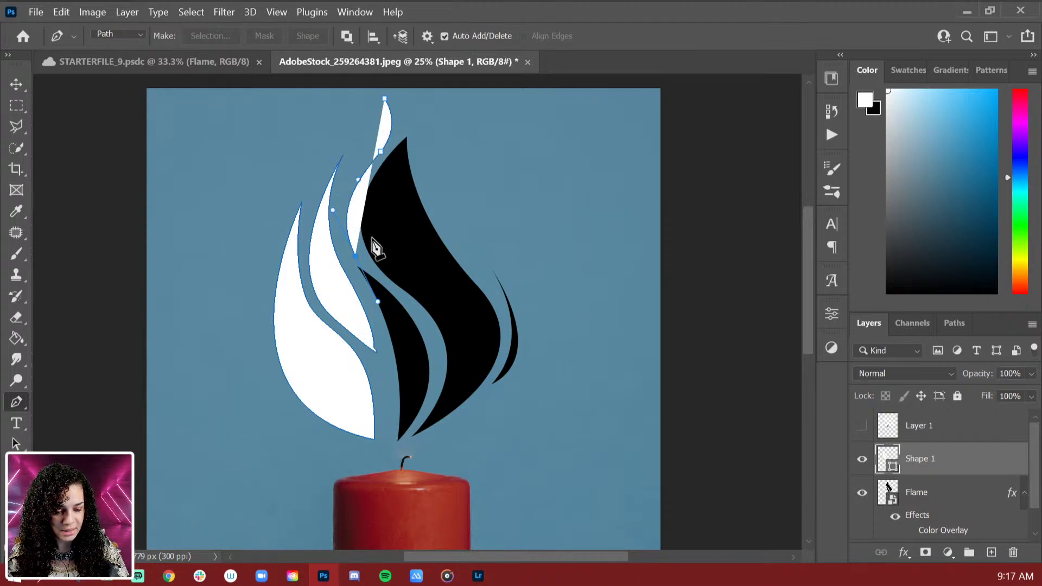
Step: Break the third flame's bottom handle upward, close its path at the tip through a left-side anchor, and refine the lower curve
alt+click(356, 255)
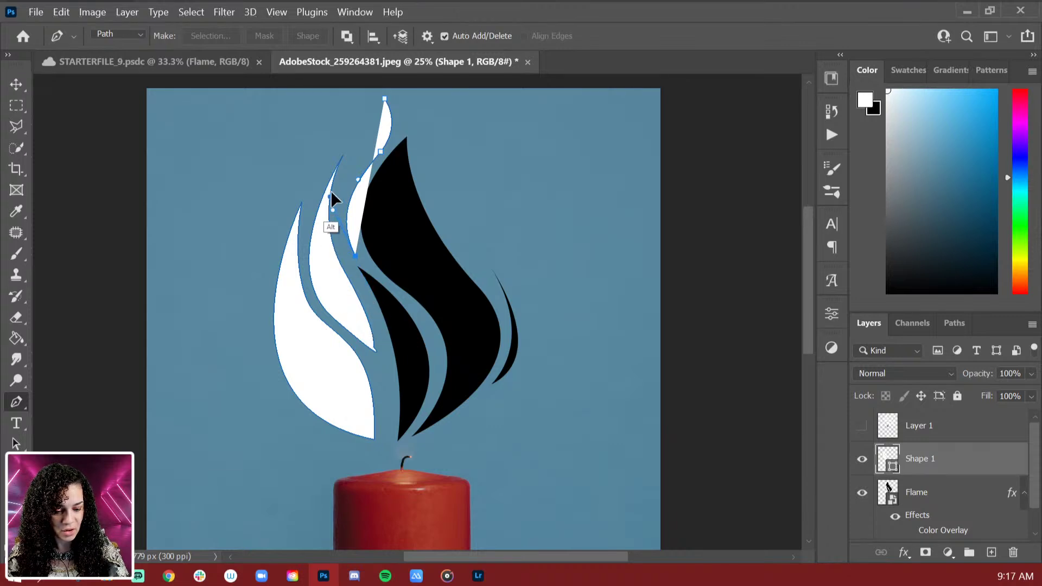
mouse_move(330, 191)
mouse_down()
mouse_move(343, 177)
mouse_move(334, 189)
mouse_up()
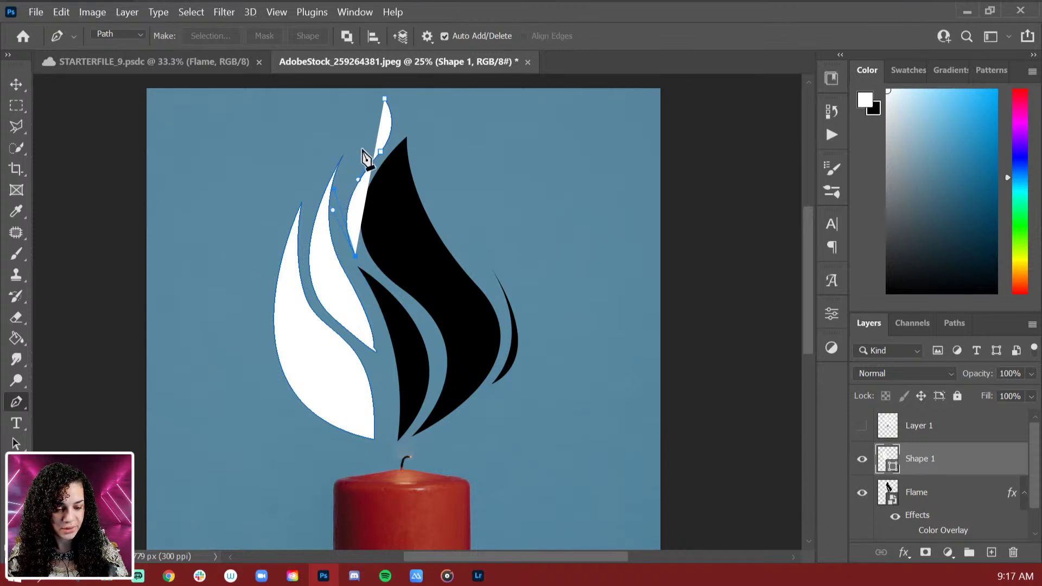
click(362, 150)
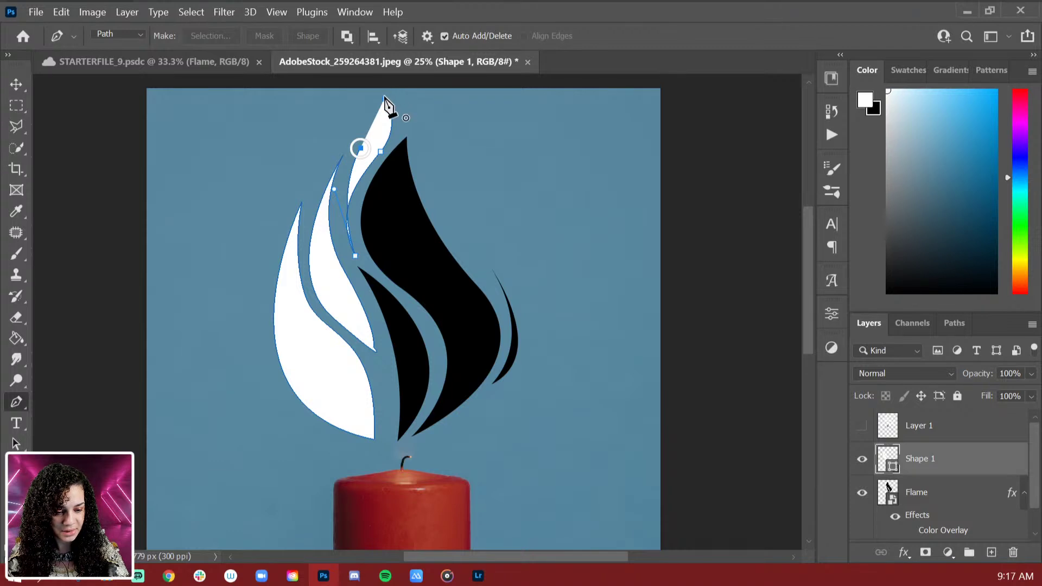
drag(386, 102, 396, 135)
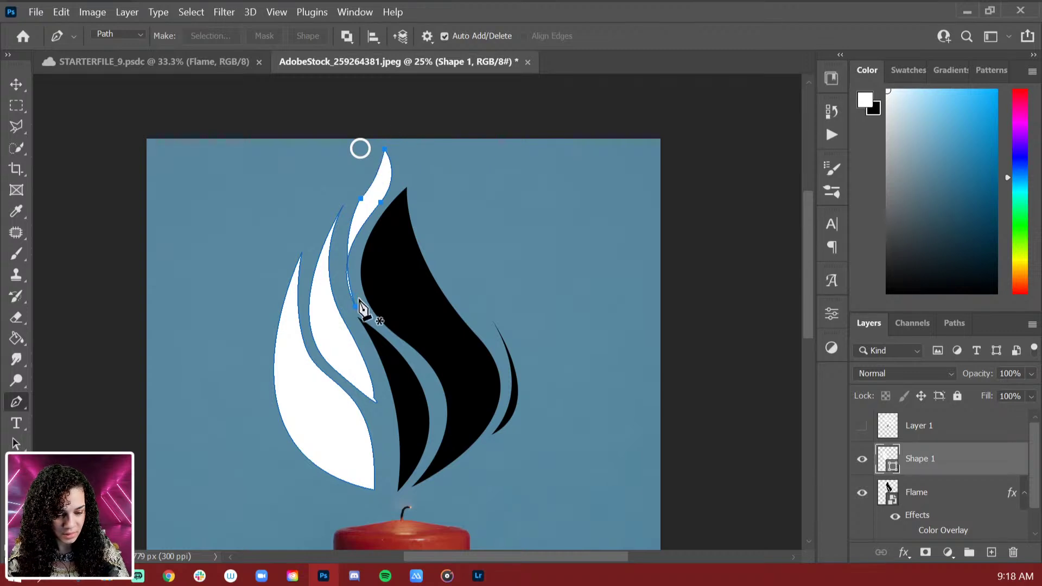
drag(357, 313, 349, 265)
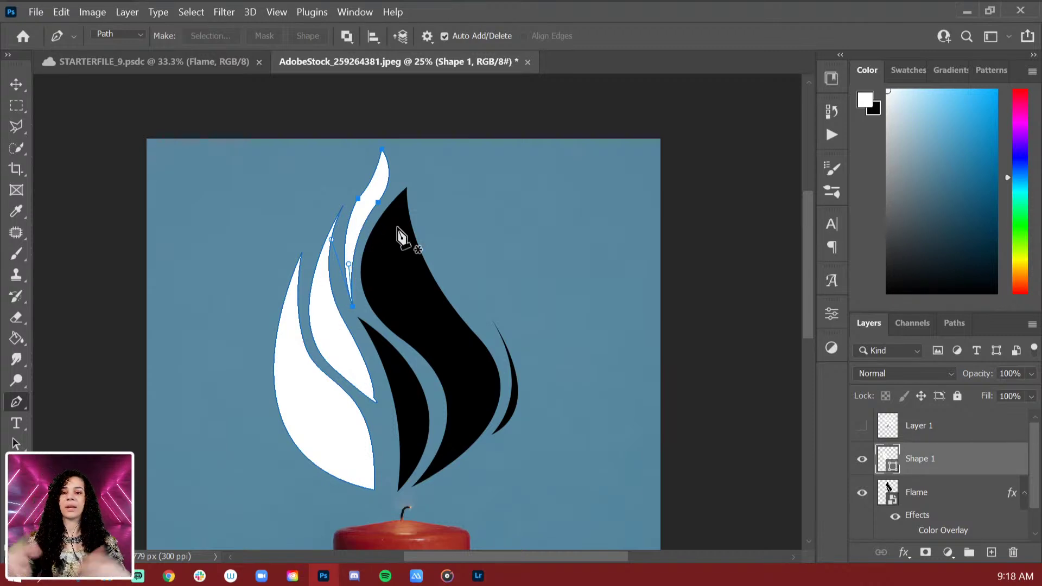
Step: Finish the third flame path and group the Shape 1 and Flame layers together
key(Return)
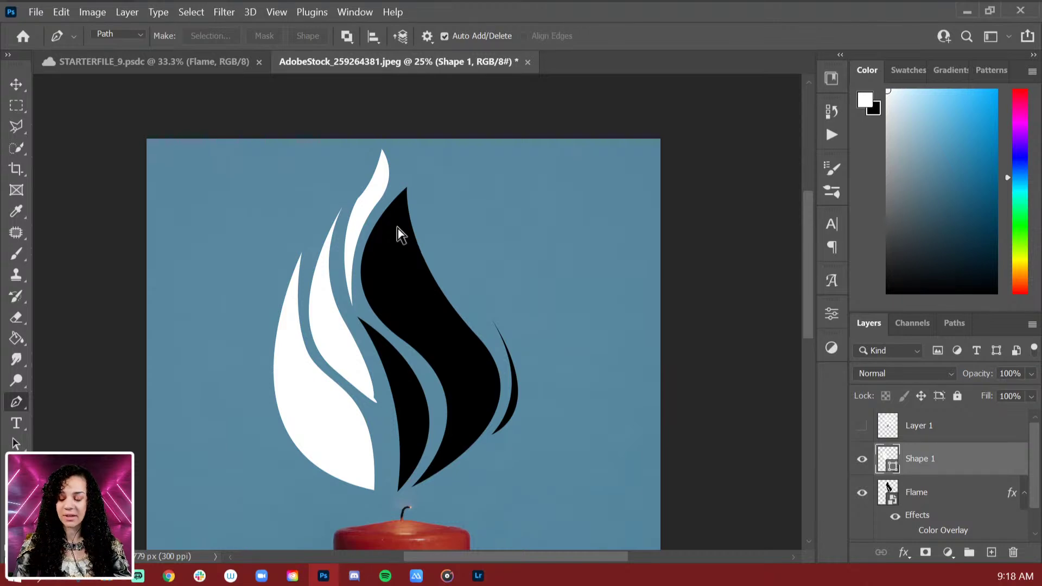
key(ctrl+minus)
key(ctrl+minus)
key(ctrl+equal)
key(ctrl+equal)
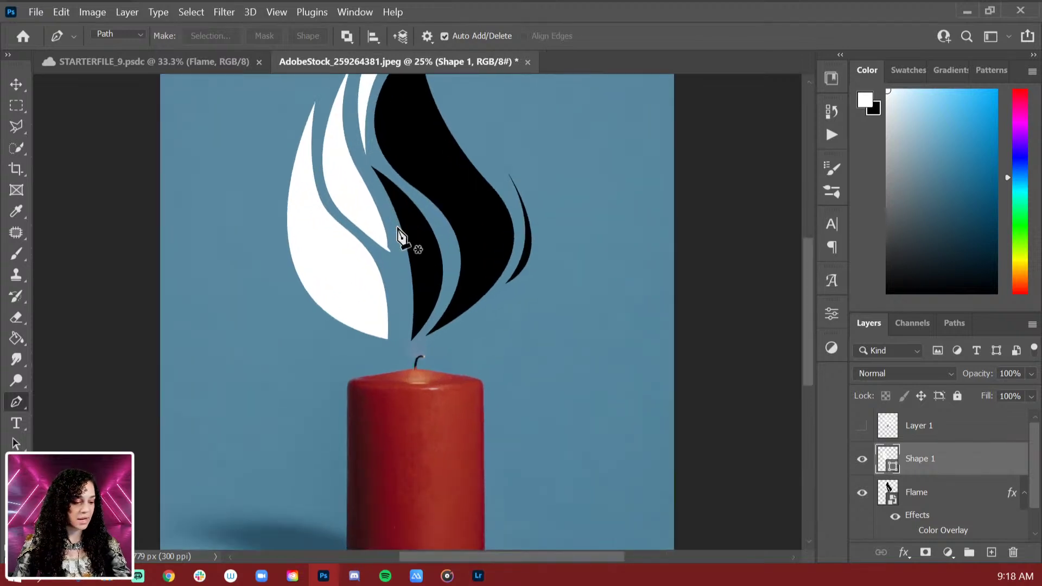
shift+click(963, 502)
key(ctrl+g)
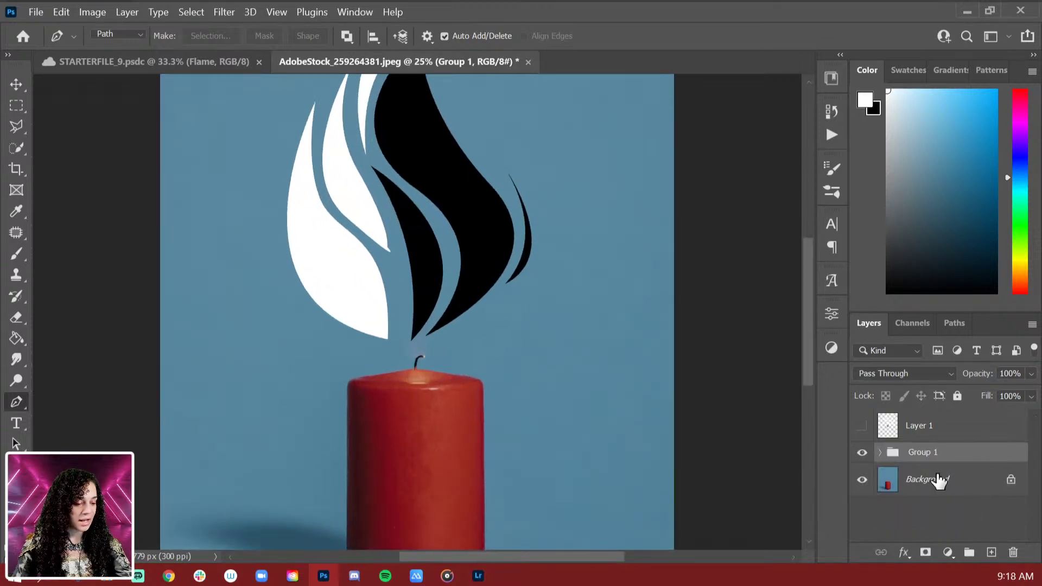
click(880, 452)
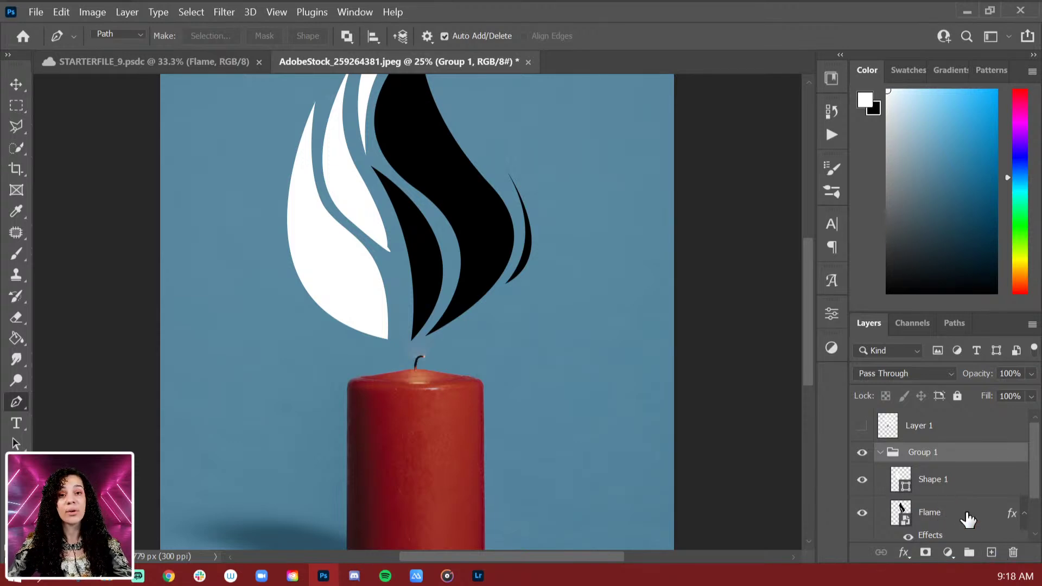
scroll(562, 350, up, 4)
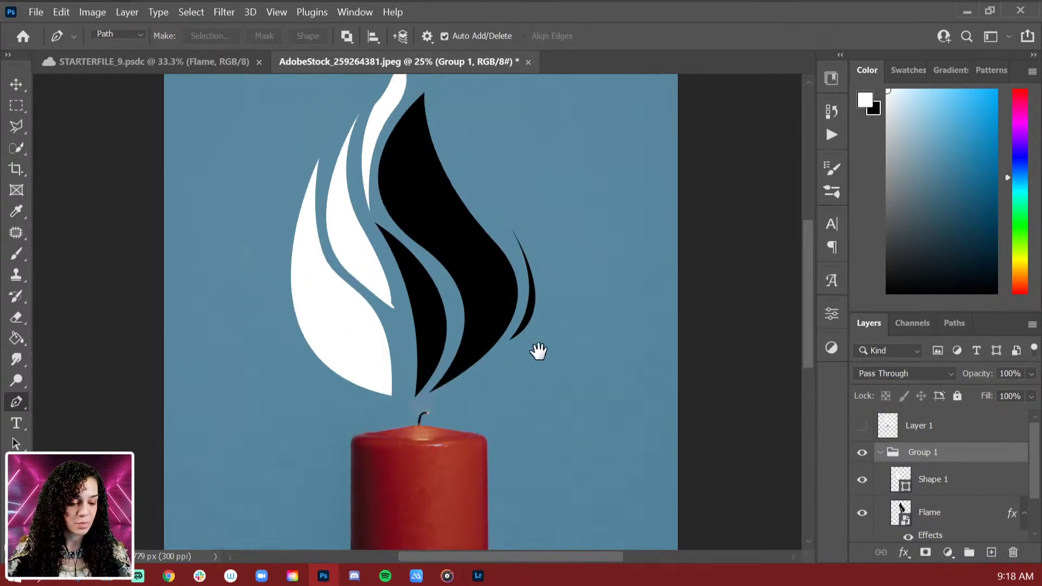
scroll(584, 359, left, 2)
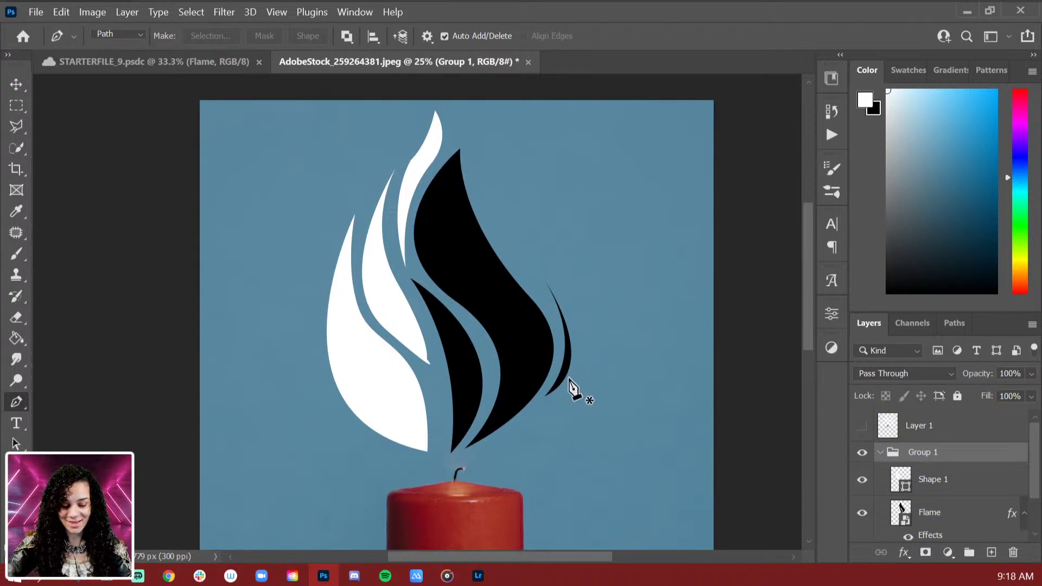
Step: Convert a duplicate of the flame group to a smart object and hide the original group
key(ctrl+j)
right_click(971, 459)
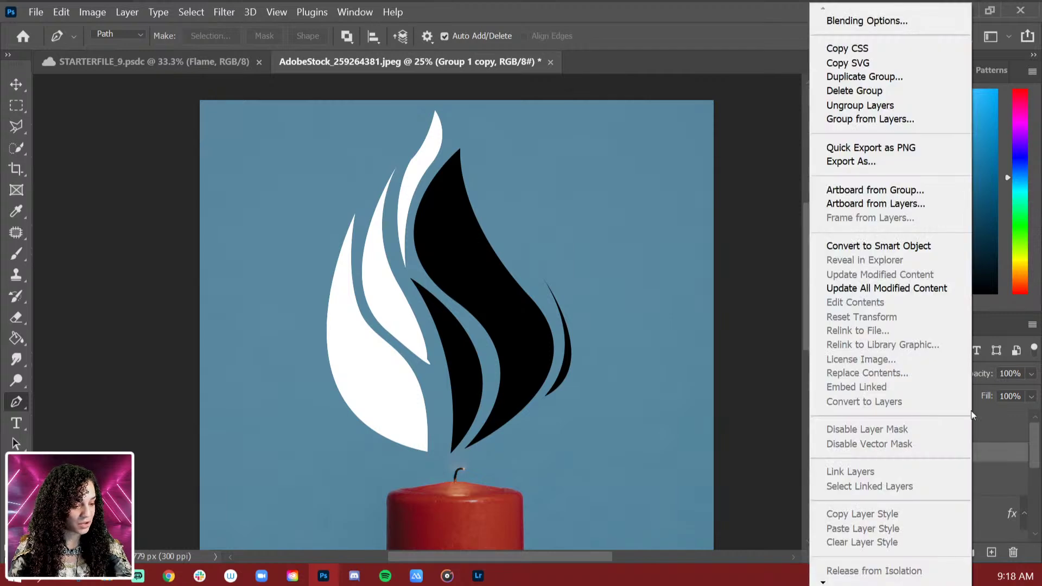
click(903, 245)
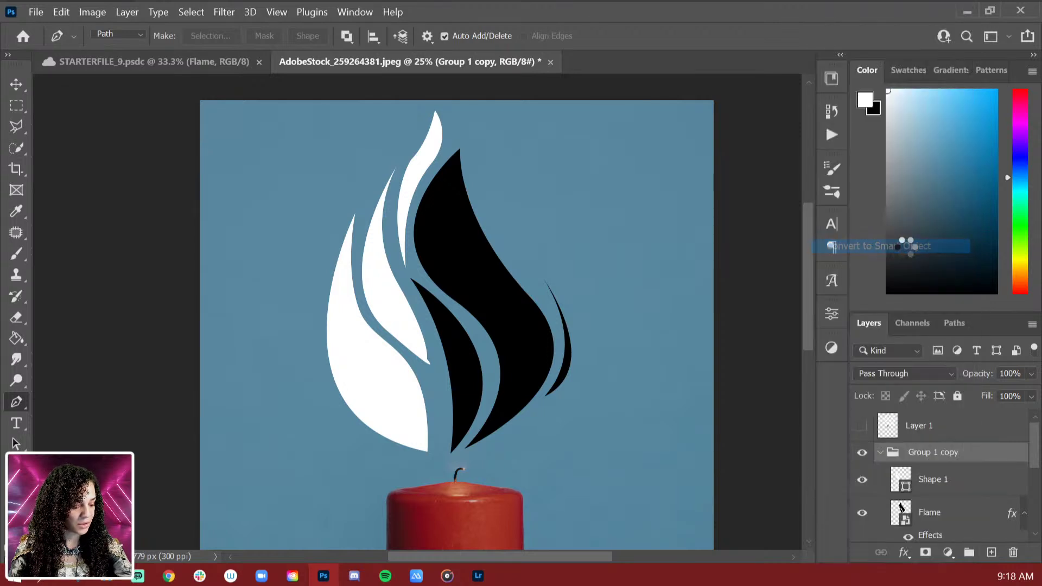
click(880, 487)
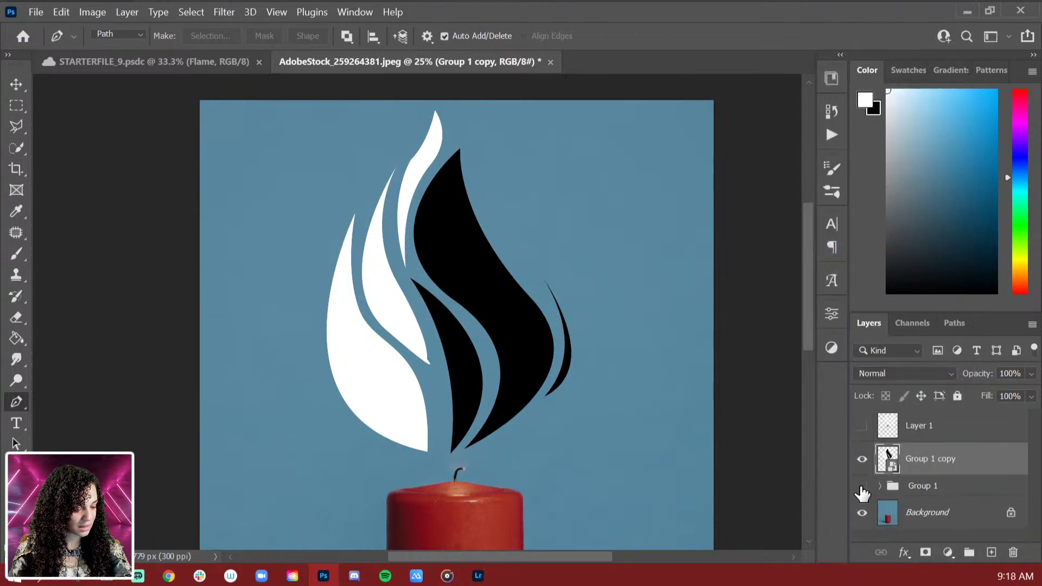
click(862, 487)
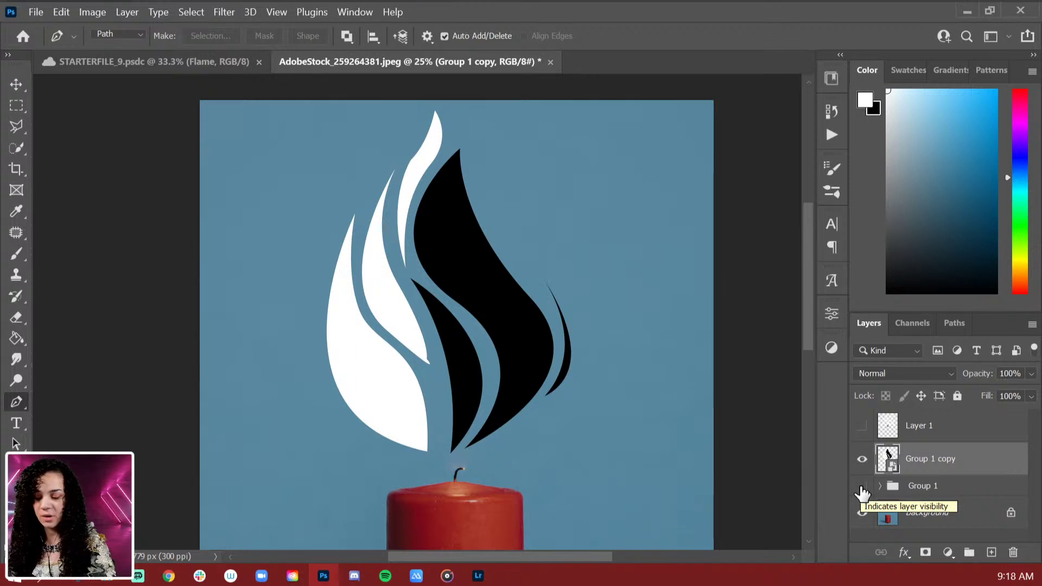
Step: Move the flame smart object down to the candle wick, at about X 1894, Y 1418 px, and hide its layer
key(ctrl+minus)
key(ctrl+minus)
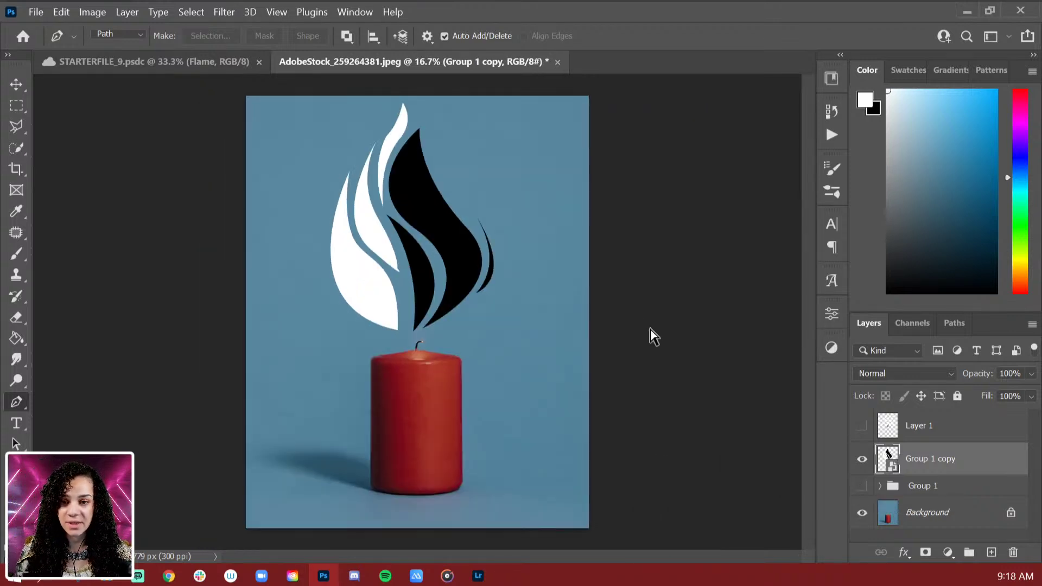
key(ctrl+plus)
key(ctrl+t)
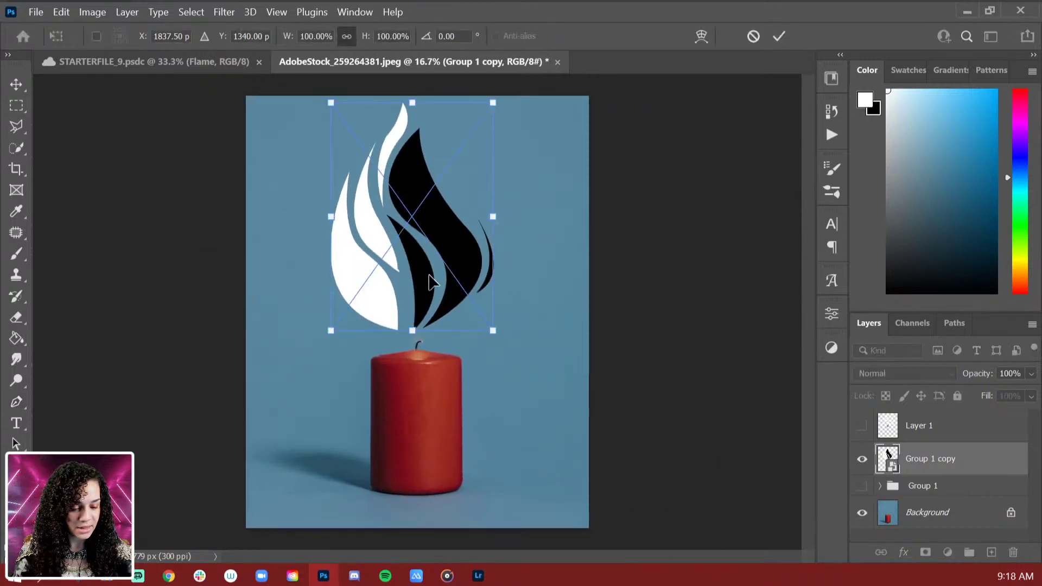
drag(434, 275, 442, 291)
key(Return)
key(p)
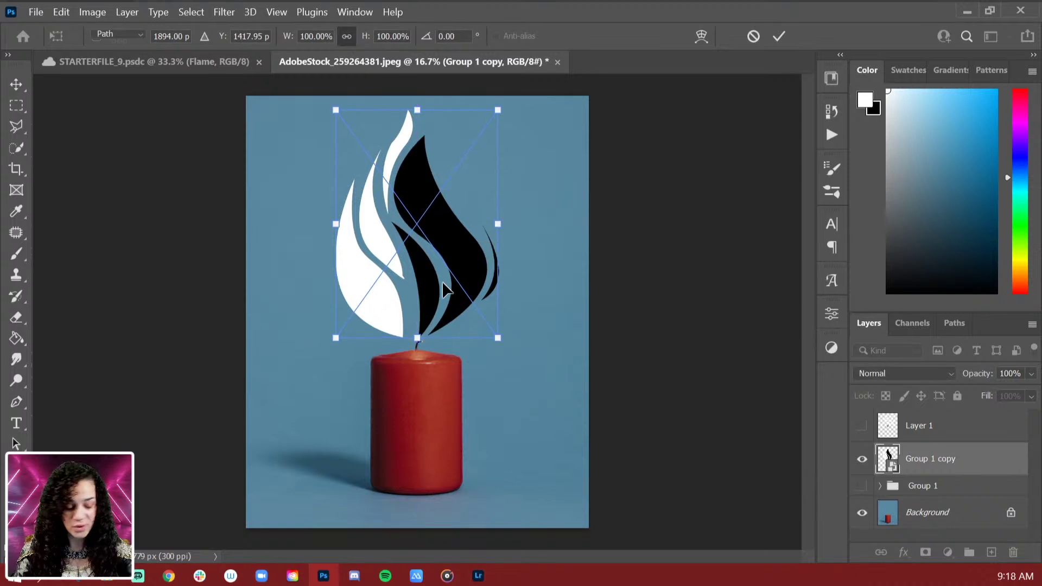
click(862, 460)
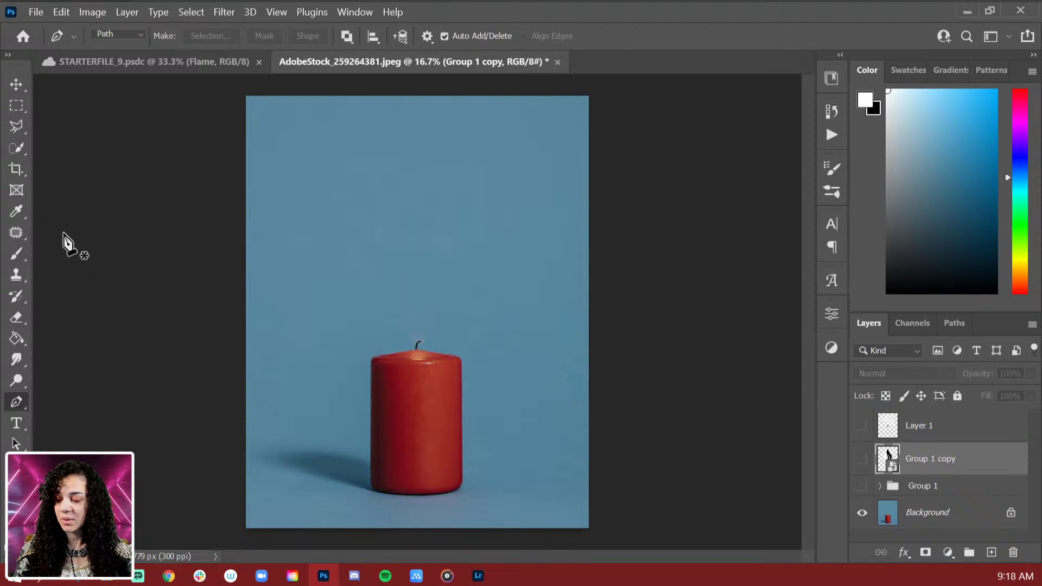
key(t)
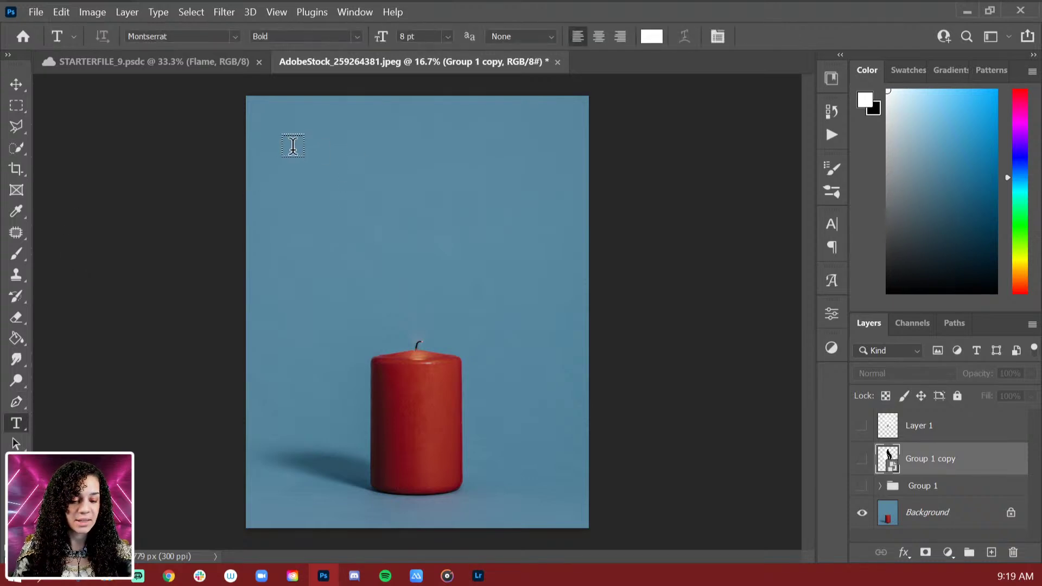
drag(303, 147, 526, 300)
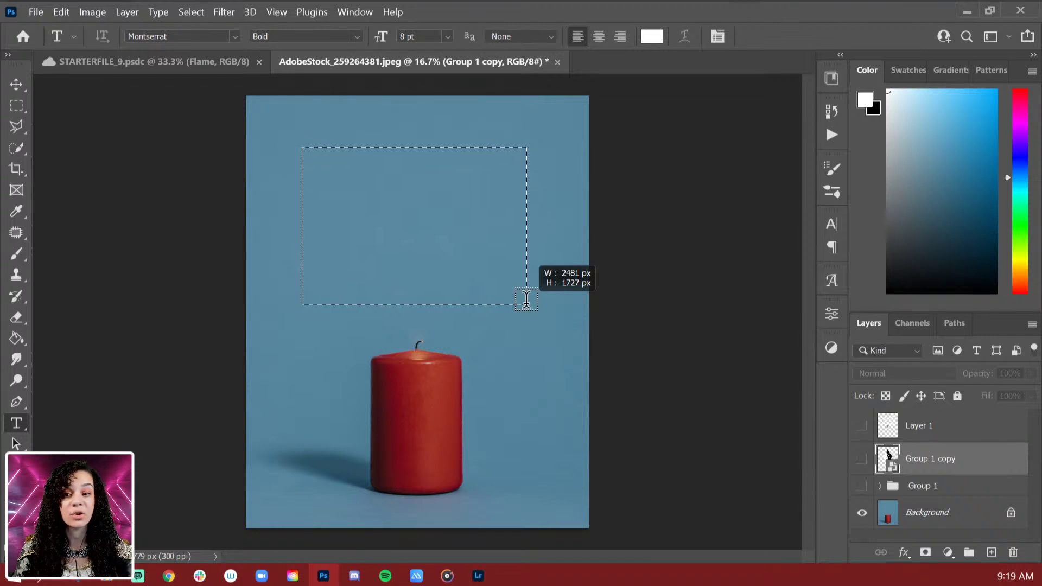
drag(526, 299, 526, 300)
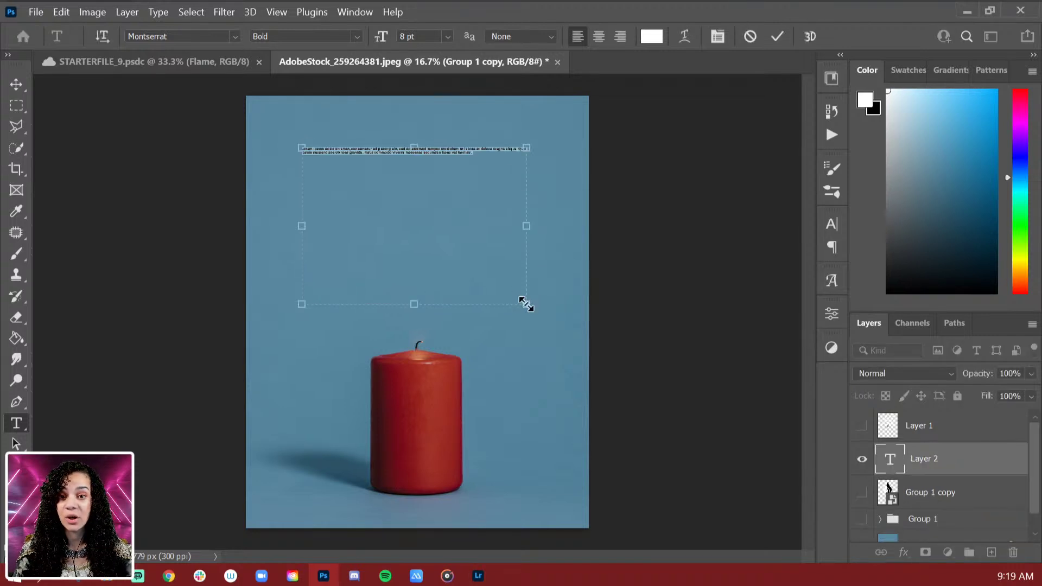
key(ctrl+plus)
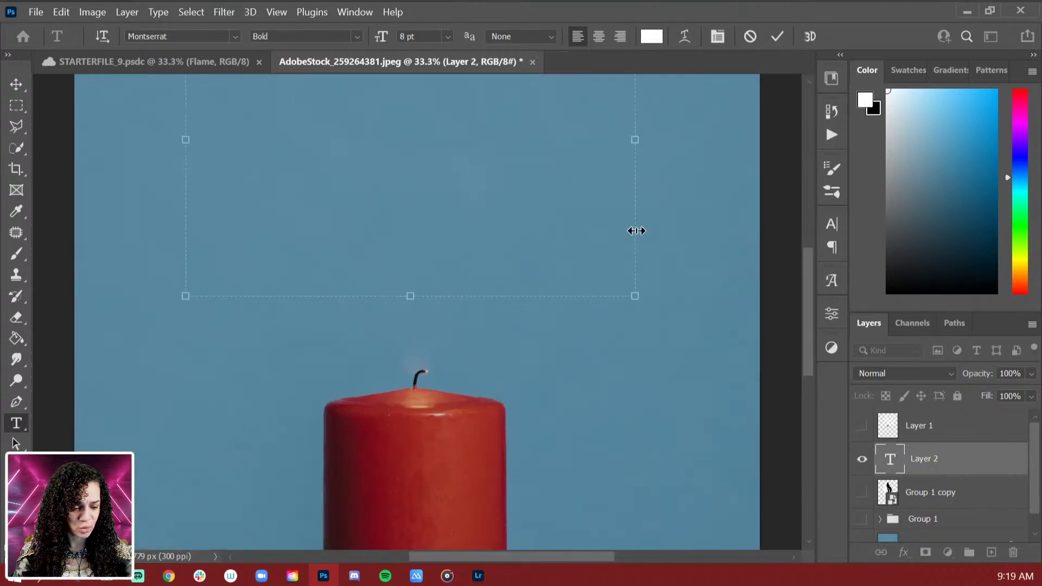
drag(685, 207, 684, 367)
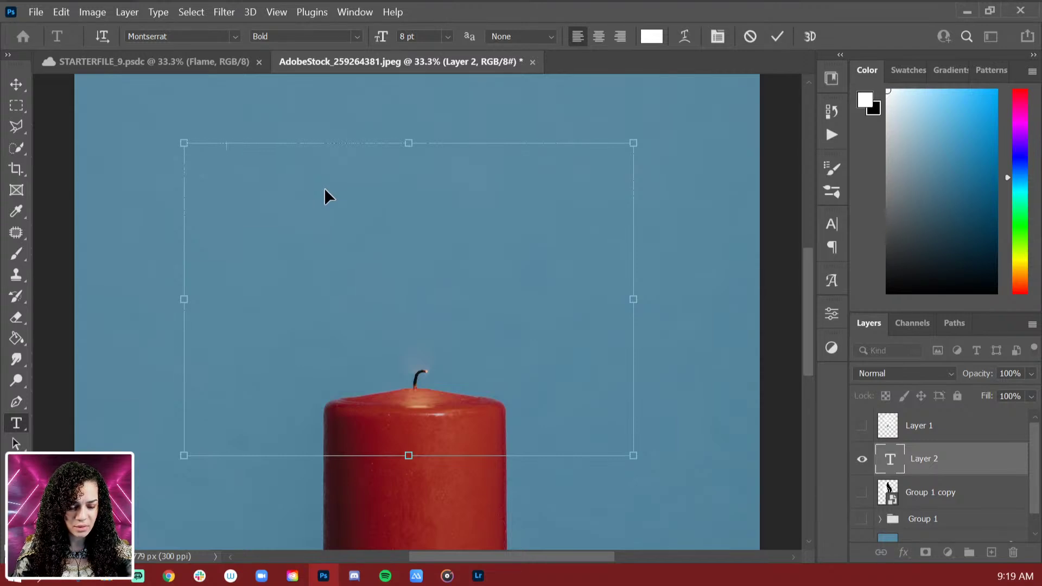
key(Escape)
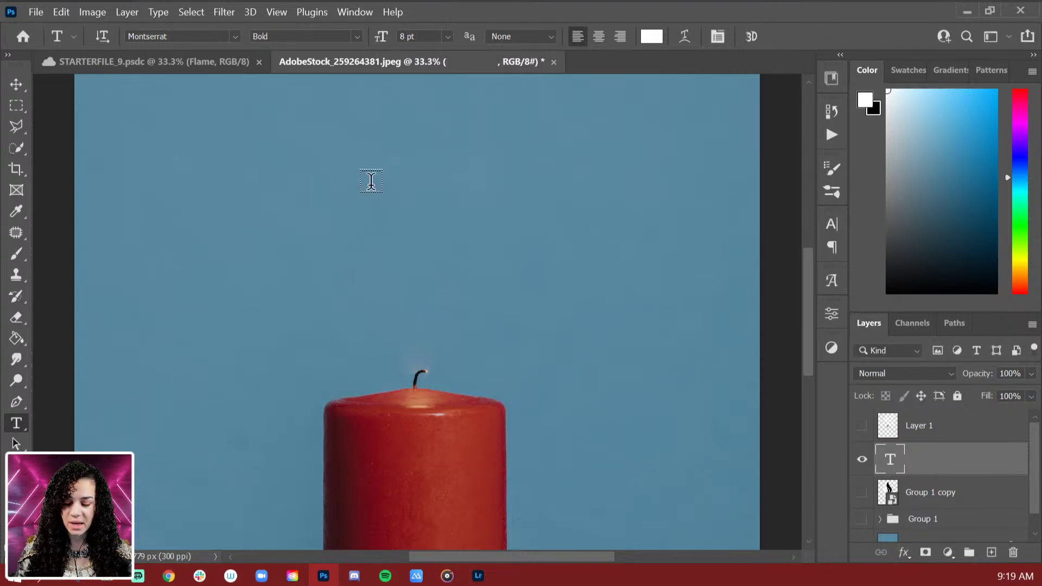
scroll(361, 192, down, 2)
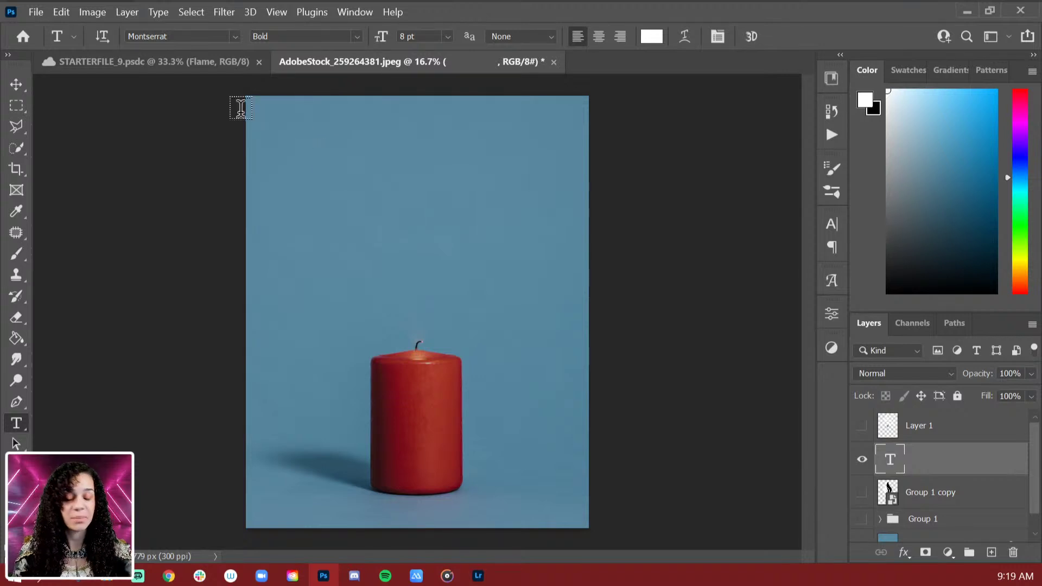
Step: Create a paragraph text box spanning most of the area above the candle and set its Montserrat Bold placeholder text to 24 pt
drag(289, 133, 543, 319)
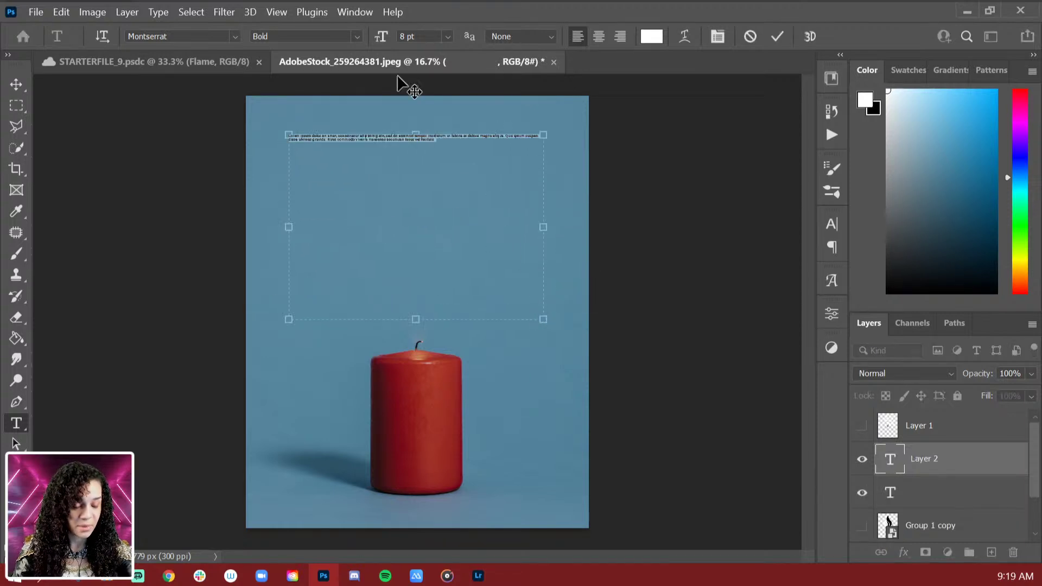
double_click(424, 140)
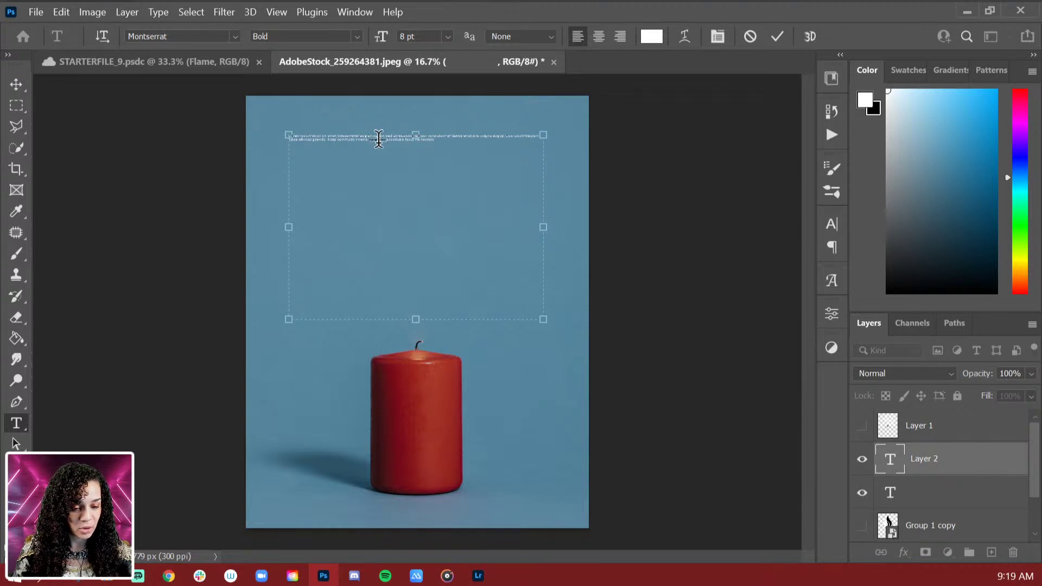
key(ctrl+a)
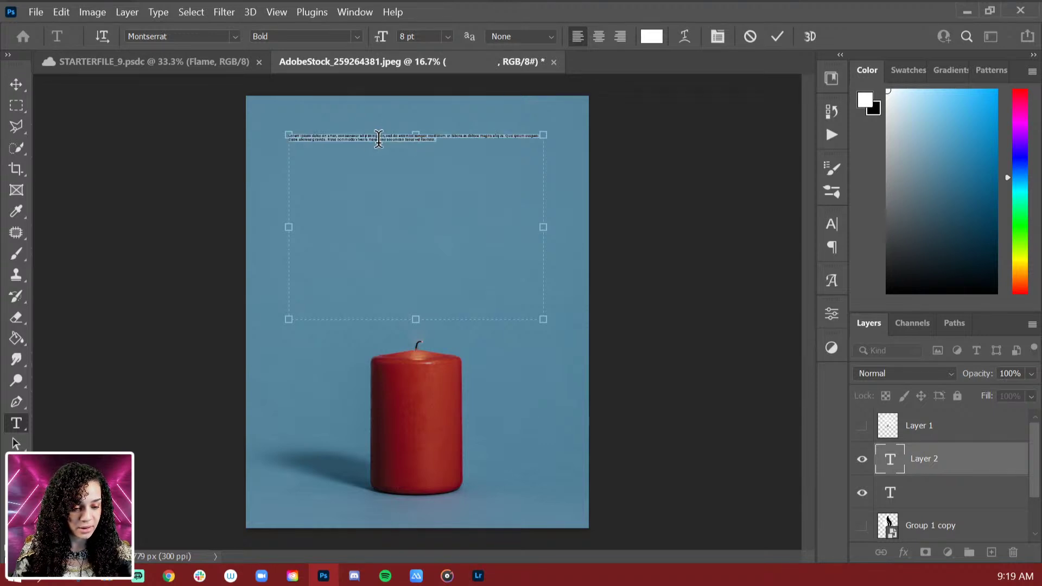
click(448, 38)
click(418, 189)
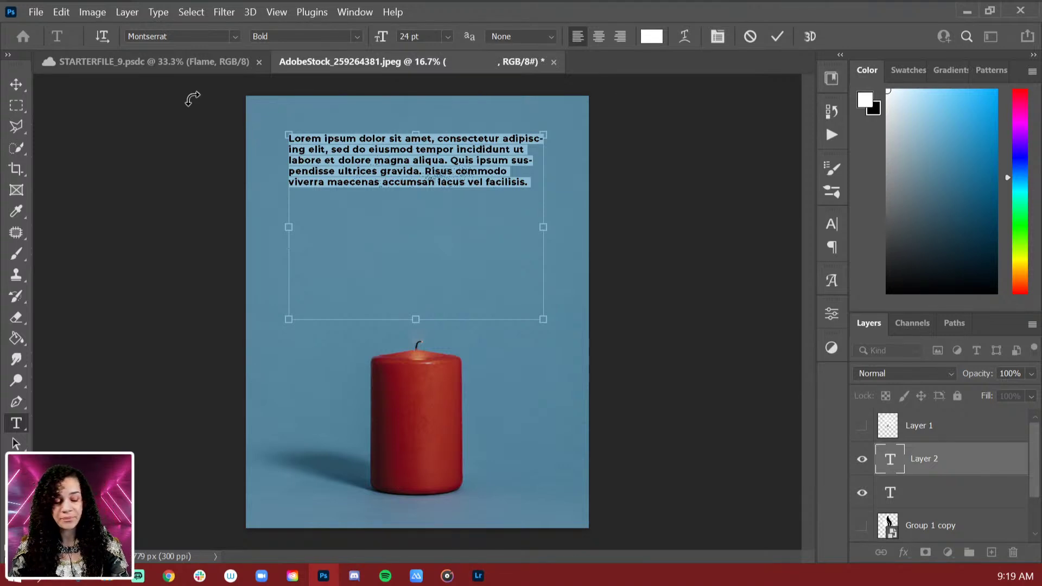
Step: Fill the text box with four consecutive copies of the lorem ipsum paragraph and commit the text
key(ctrl+v)
key(ctrl+v)
key(ctrl+v)
key(ctrl+v)
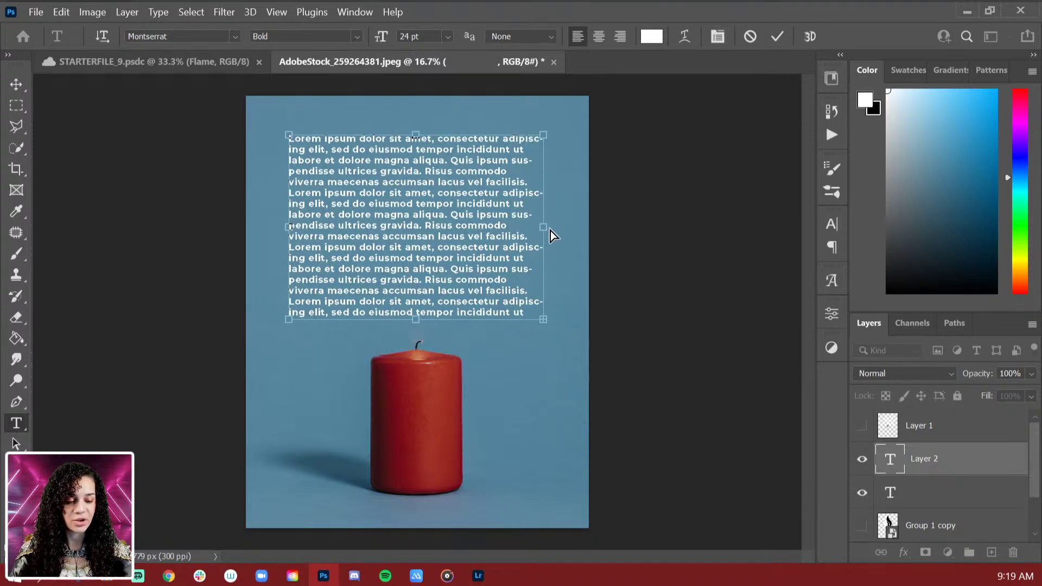
click(975, 466)
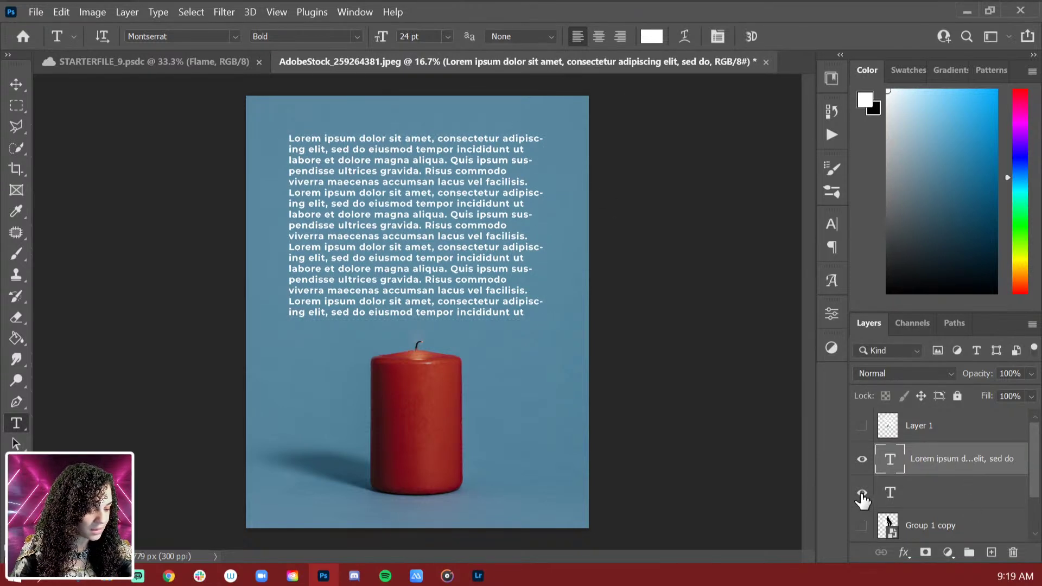
Step: Delete the empty text layer beneath the lorem ipsum layer and reselect the lorem ipsum layer
click(905, 493)
key(Delete)
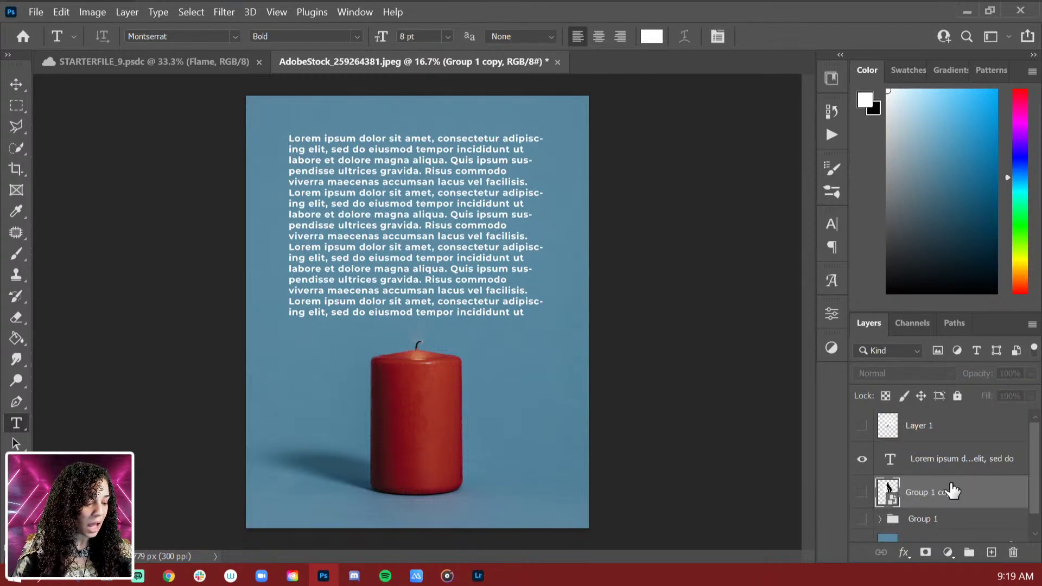
click(970, 459)
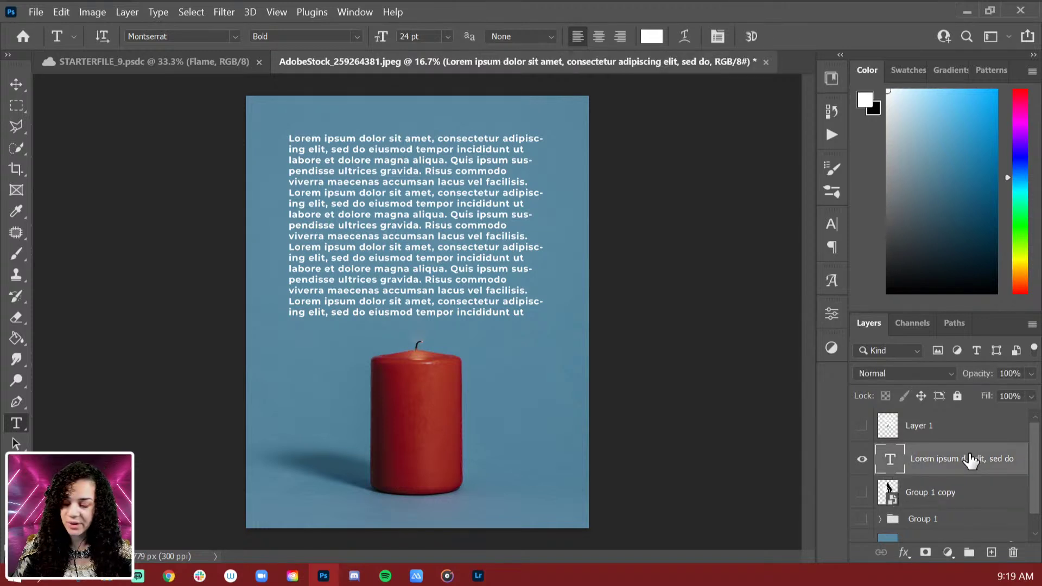
Step: Move the lorem ipsum text block slightly up and right, to about X 1937, Y 1416 px, above the candle
click(456, 243)
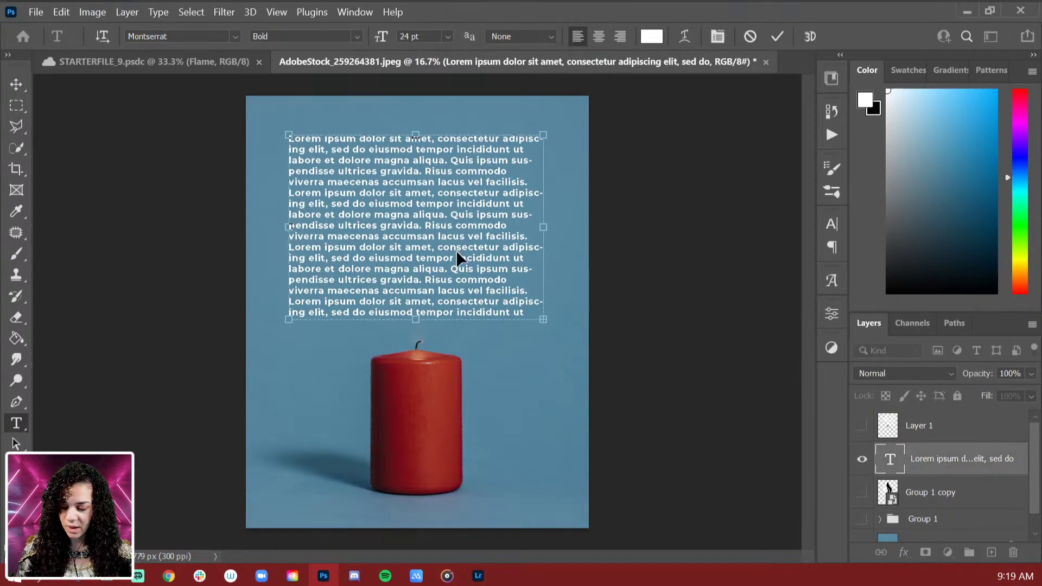
click(985, 463)
key(ctrl+t)
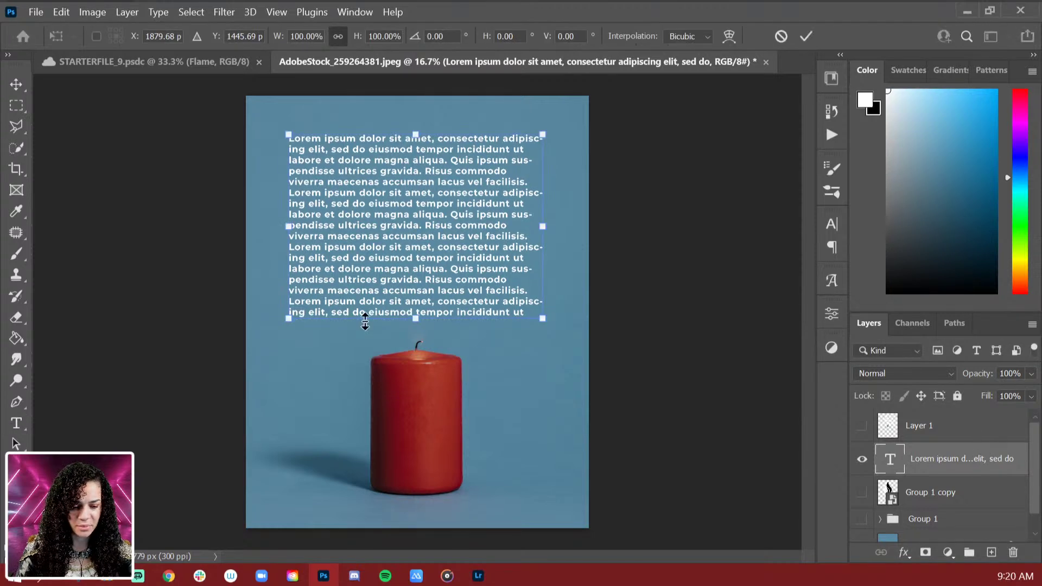
key(ctrl+plus)
key(ctrl+plus)
drag(435, 143, 460, 327)
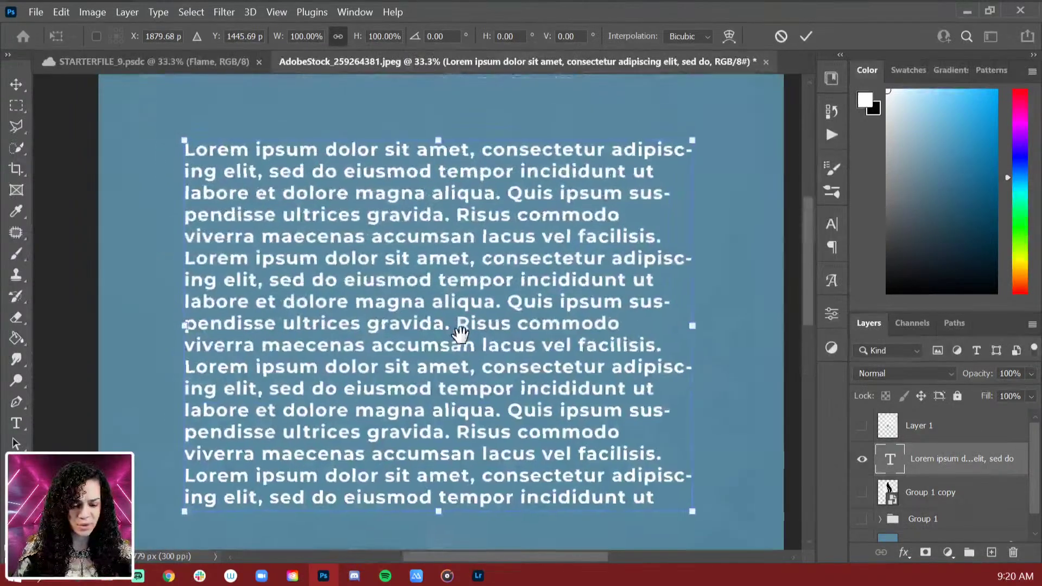
key(Return)
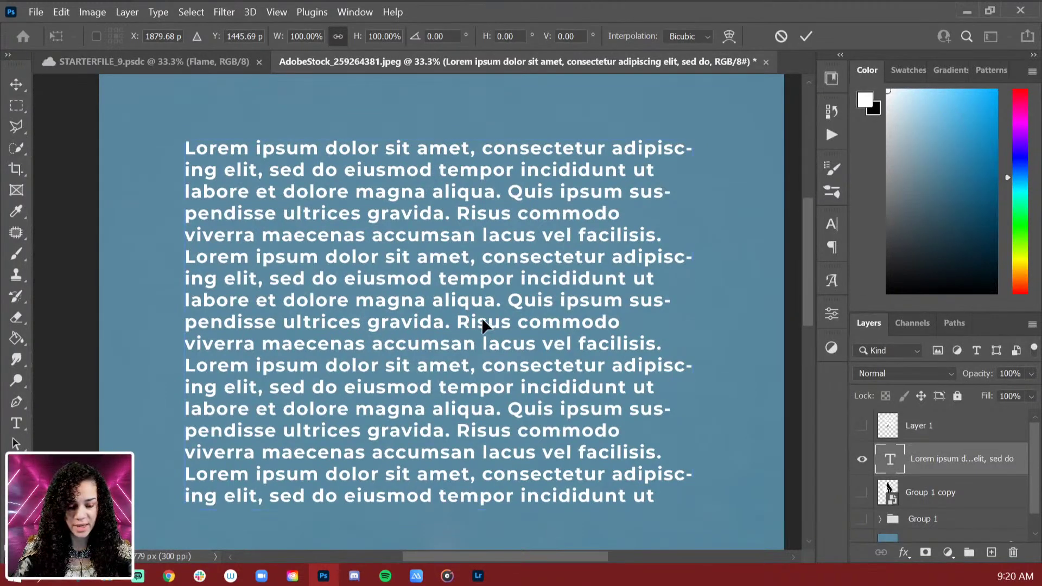
mouse_move(512, 298)
mouse_down()
mouse_move(593, 323)
mouse_move(593, 273)
mouse_move(497, 301)
mouse_up()
key(ctrl+minus)
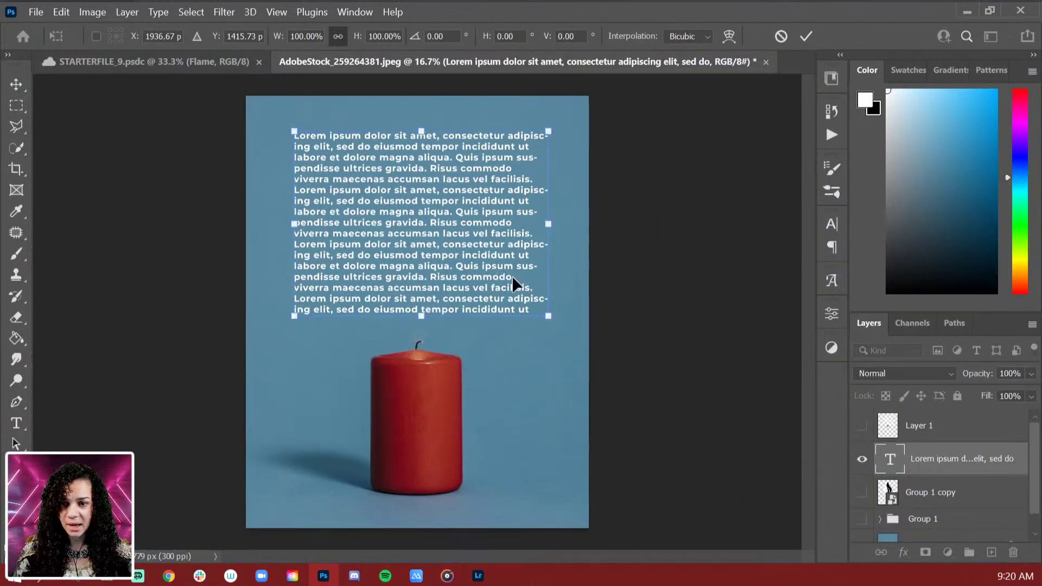
key(Return)
key(t)
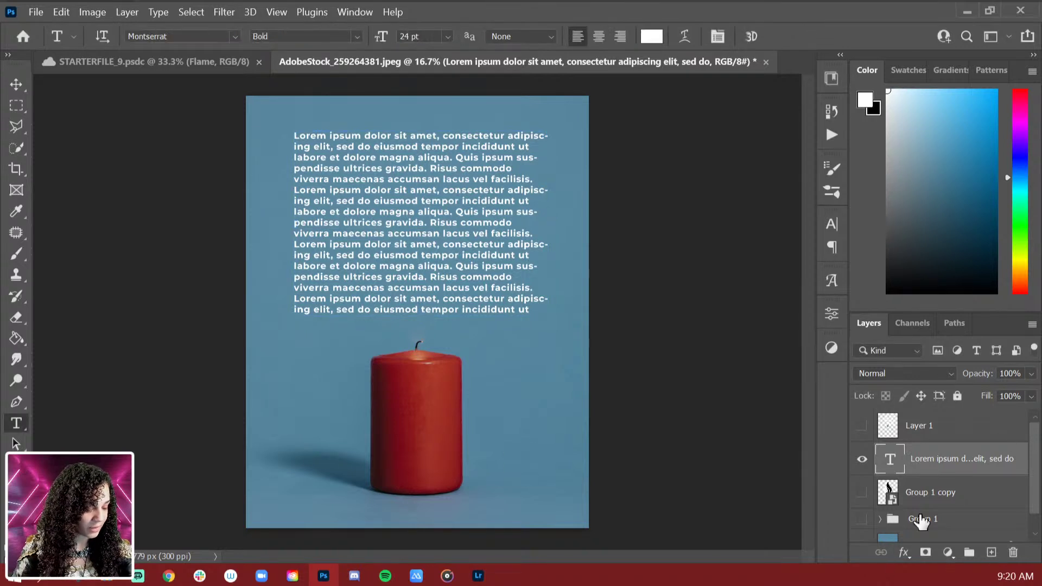
Step: Show the Group 1 copy flame layer and turn it fully white with a Hue/Saturation Lightness of +100
click(861, 493)
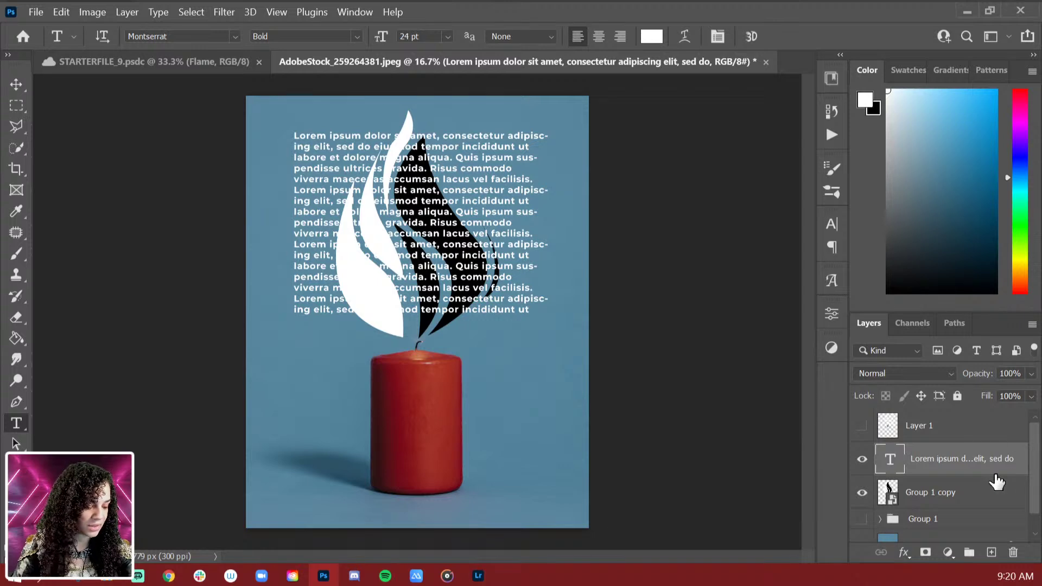
click(976, 501)
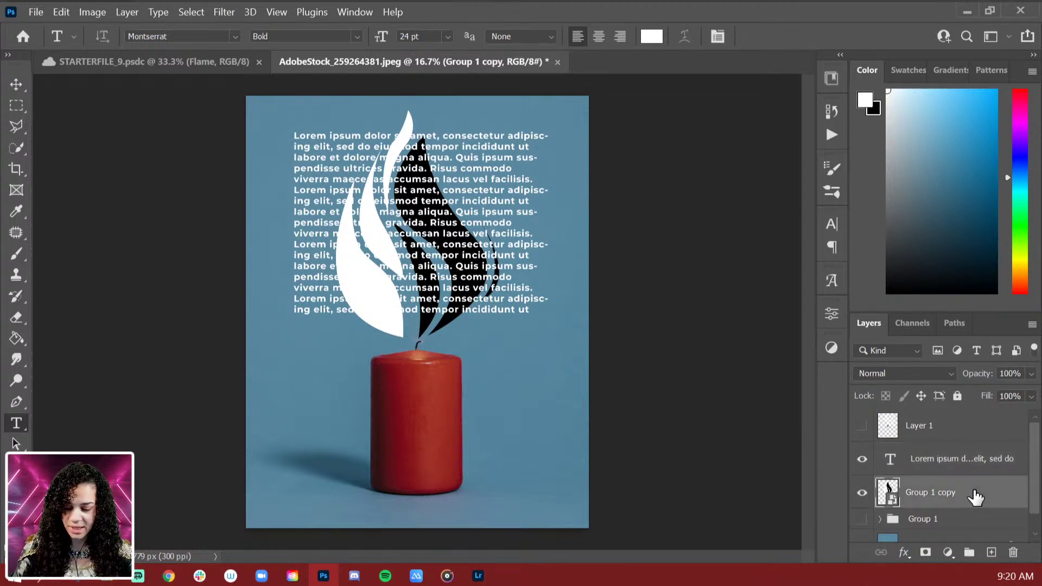
key(ctrl+u)
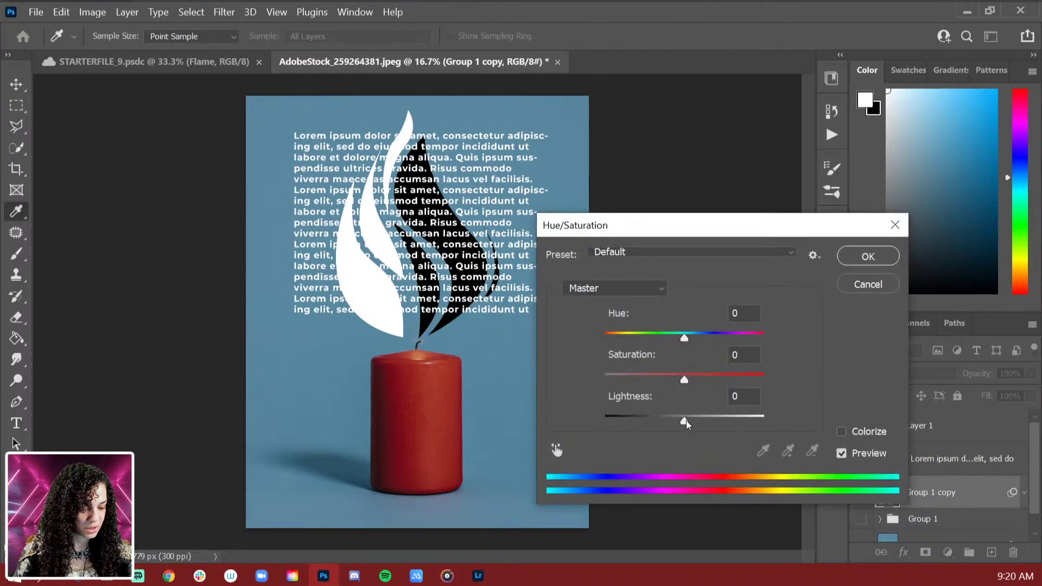
drag(686, 421, 783, 416)
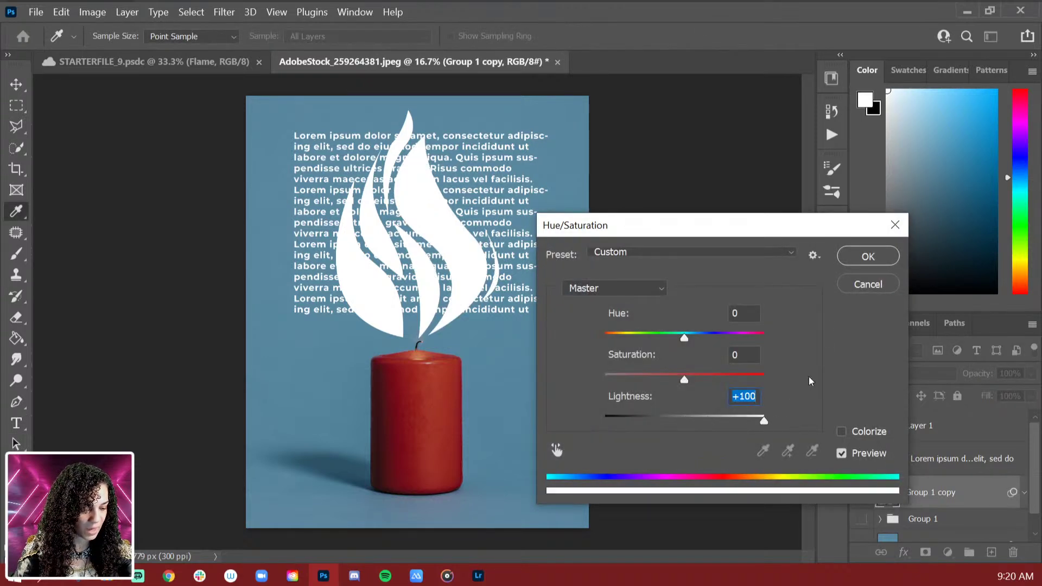
click(864, 260)
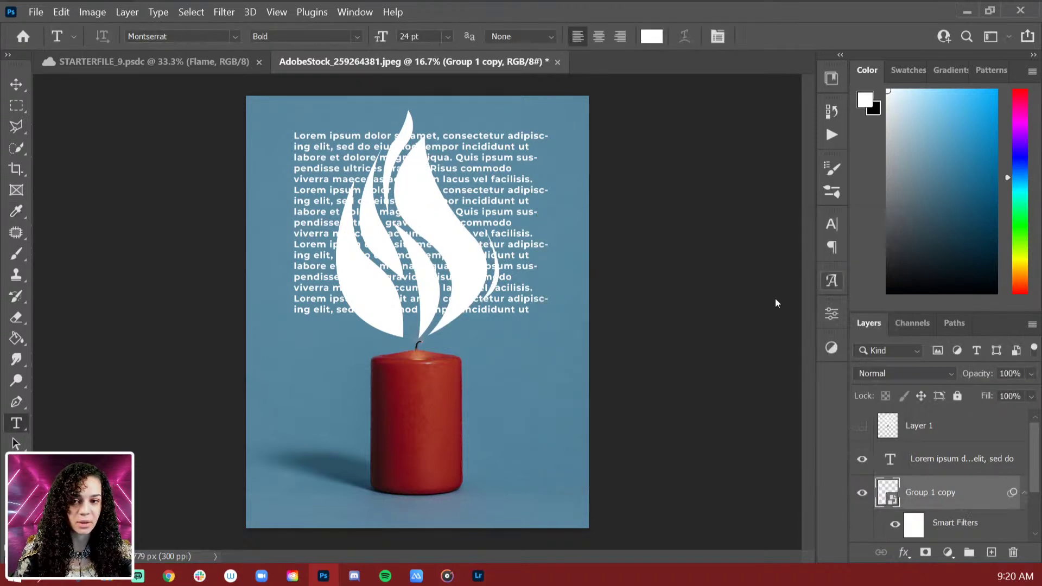
Step: Scale the lorem ipsum text layer up proportionally from its center to about 127%, nearly filling the canvas width
click(994, 465)
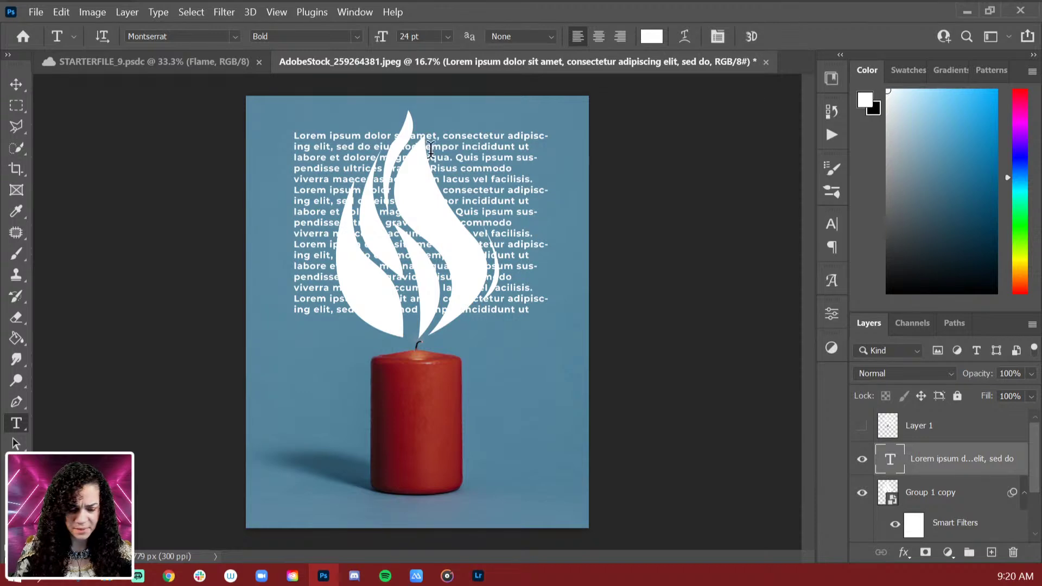
key(ctrl+t)
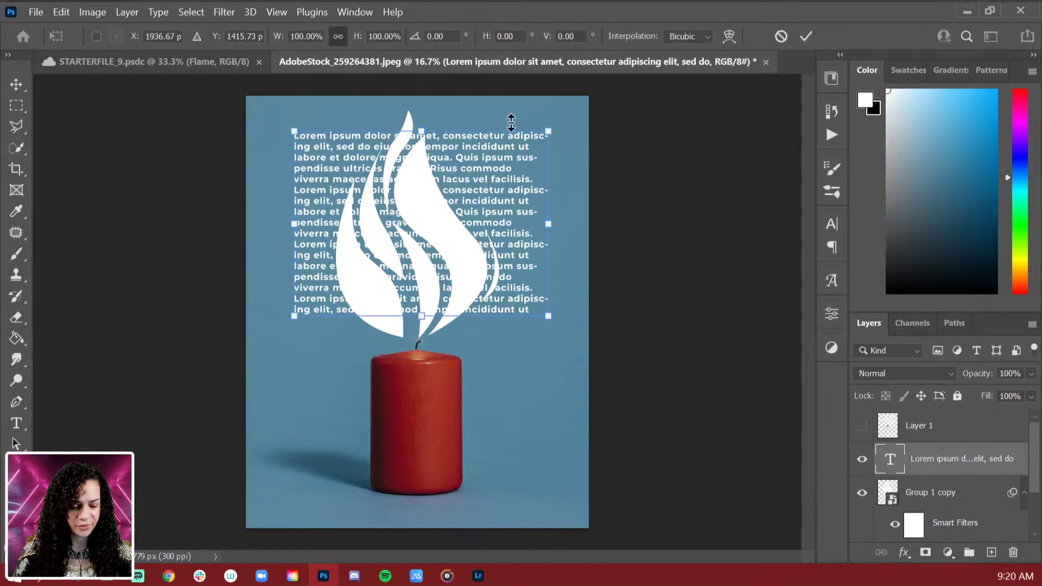
drag(553, 133, 595, 122)
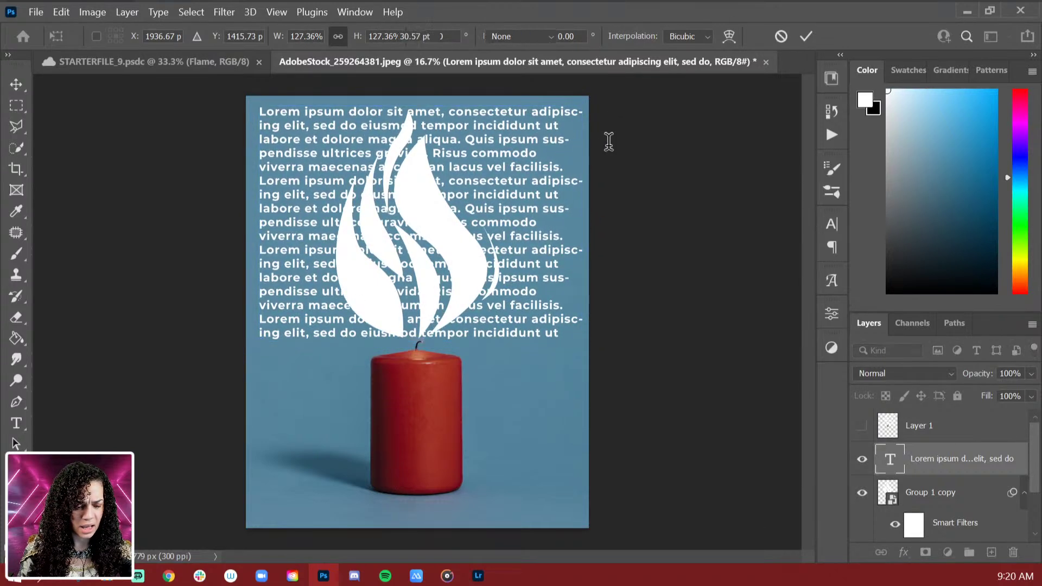
key(Return)
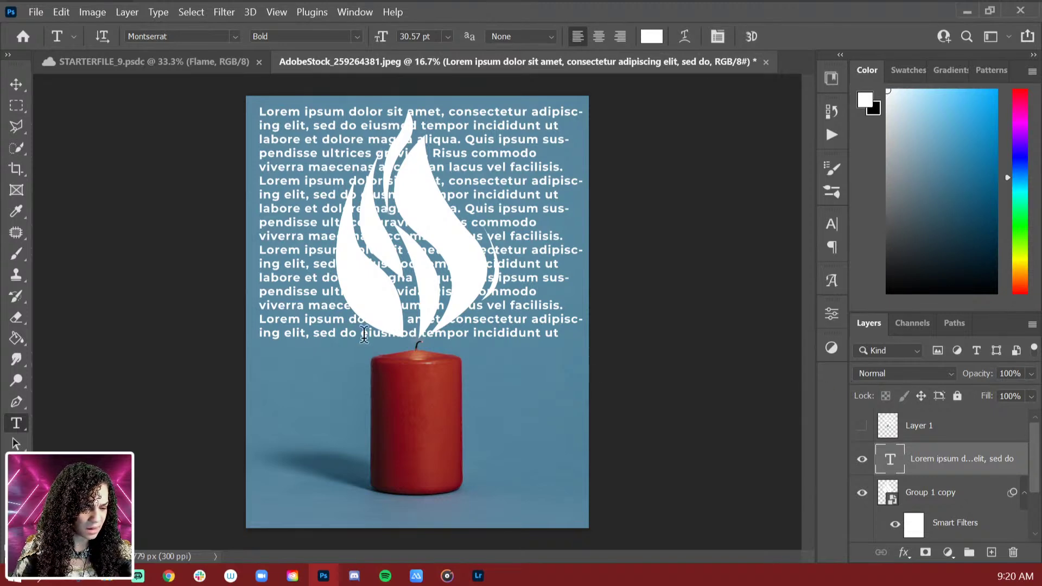
Step: Recolor all the lorem ipsum text with the blue sampled from the background and commit the text edit
click(466, 208)
key(ctrl+a)
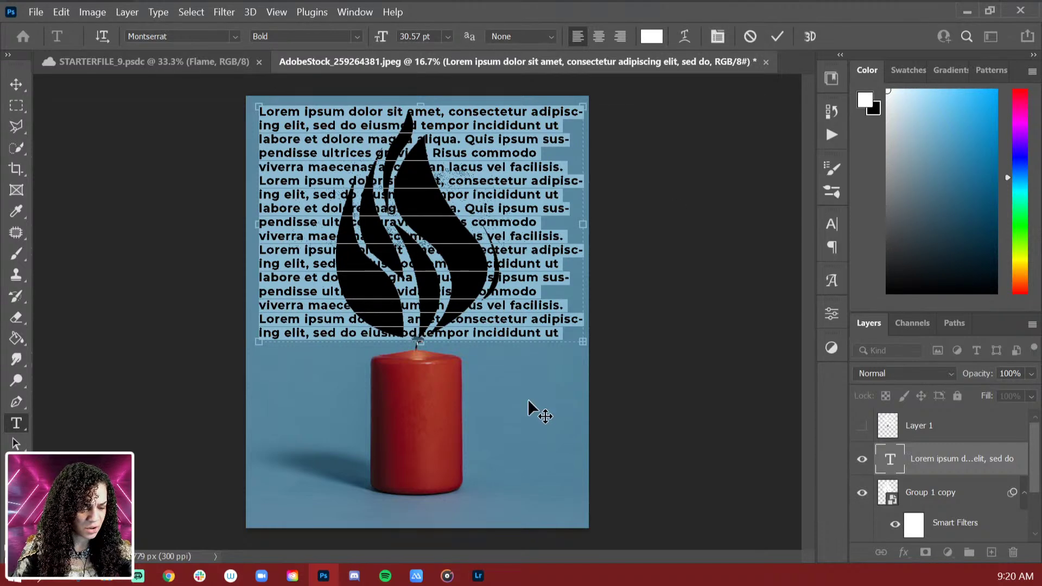
click(661, 38)
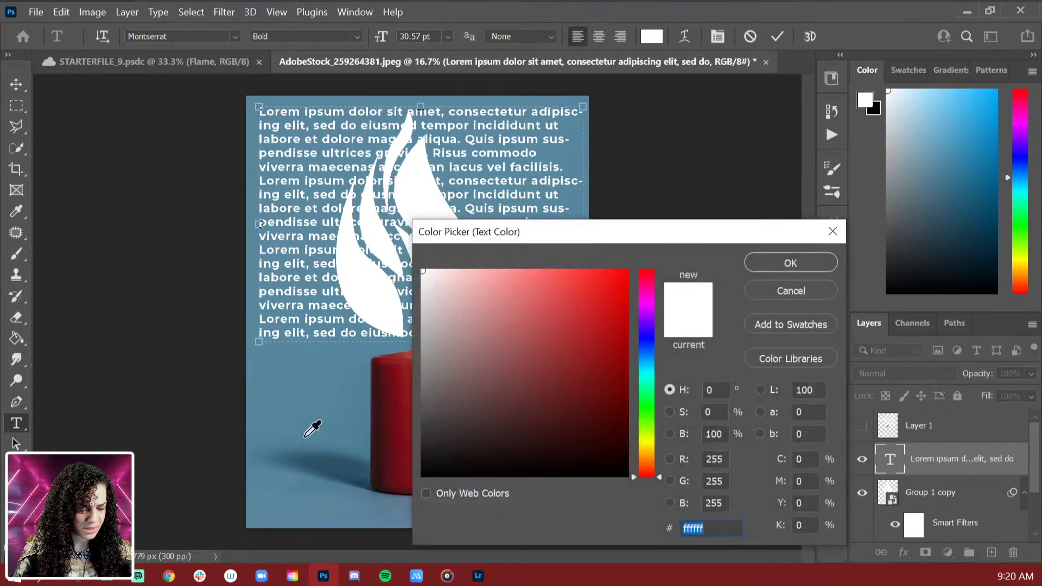
click(296, 387)
click(791, 263)
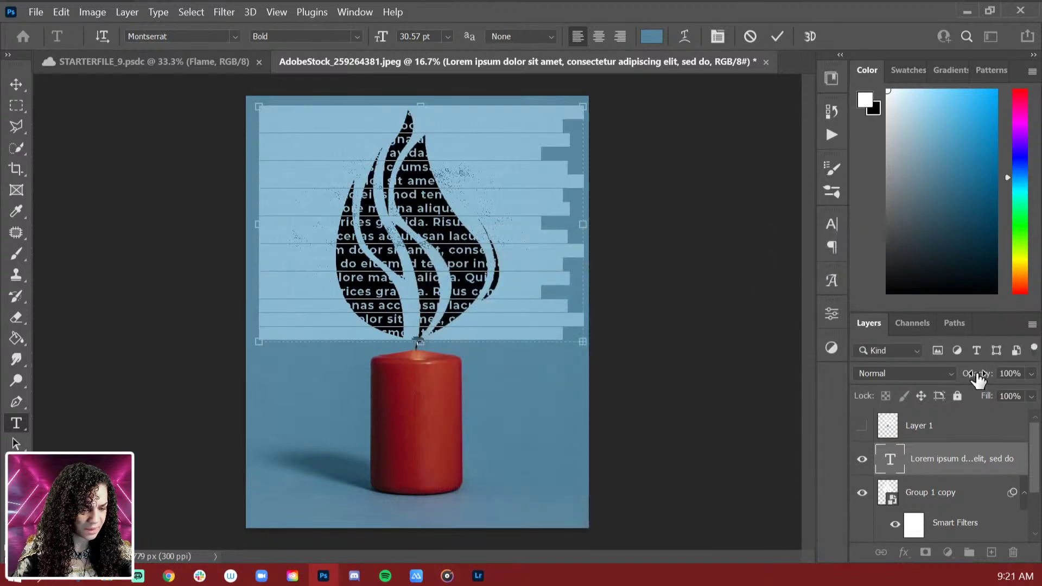
key(ctrl+h)
click(1006, 487)
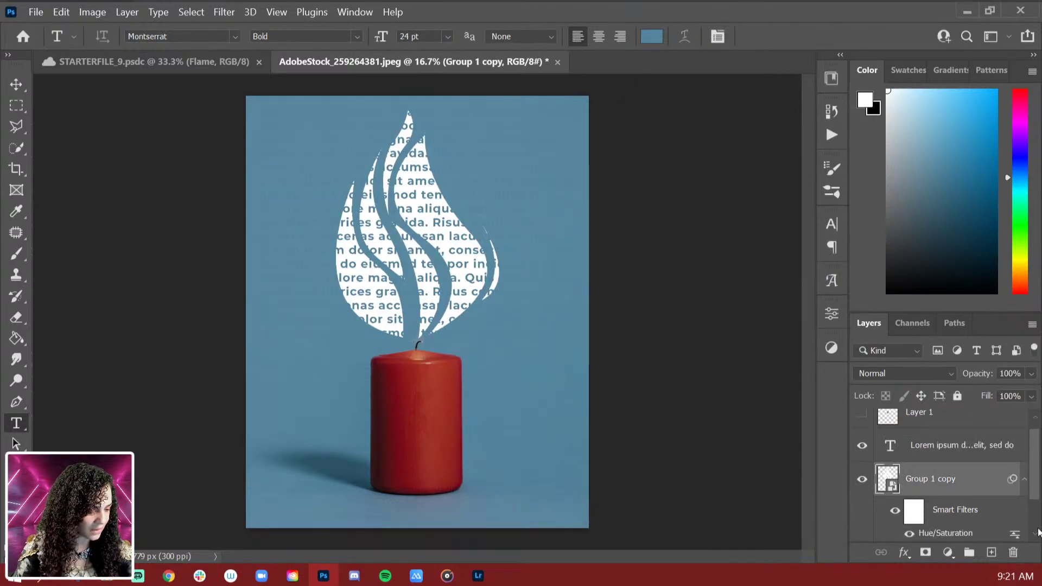
Step: Convert the lorem ipsum text layer to a smart object and clip it to the Group 1 copy flame
right_click(977, 446)
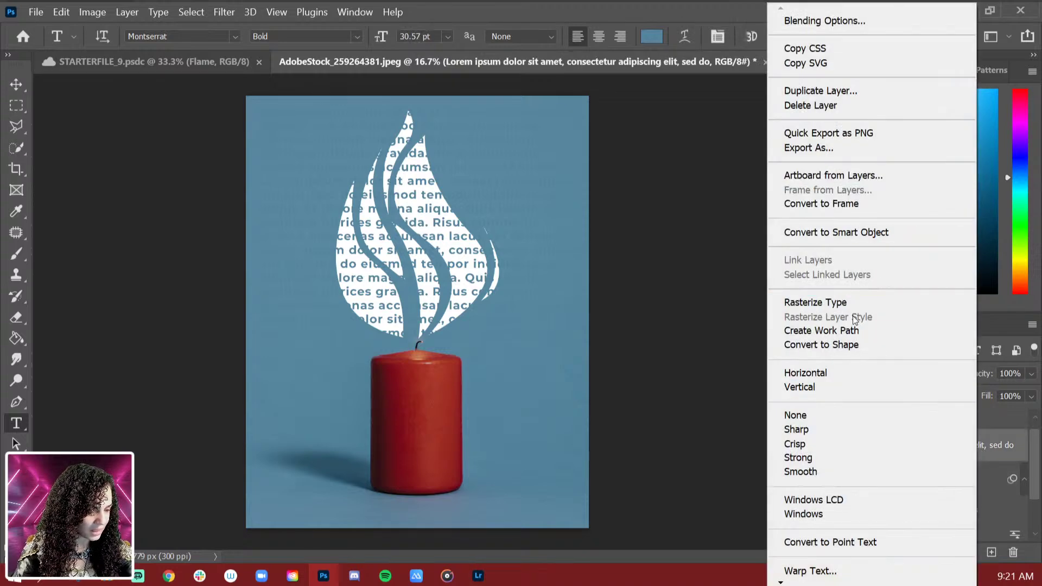
click(847, 232)
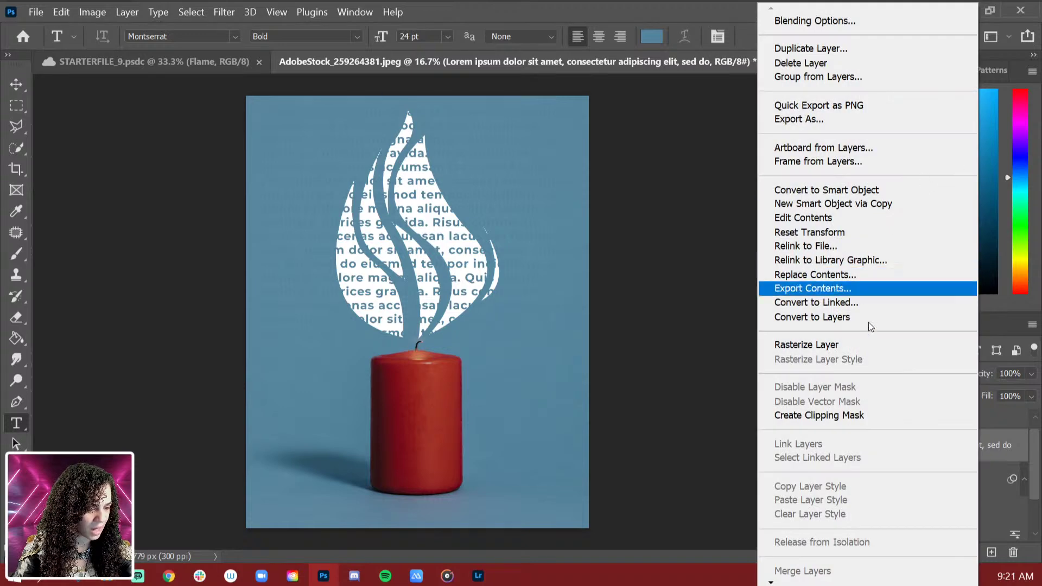
click(861, 413)
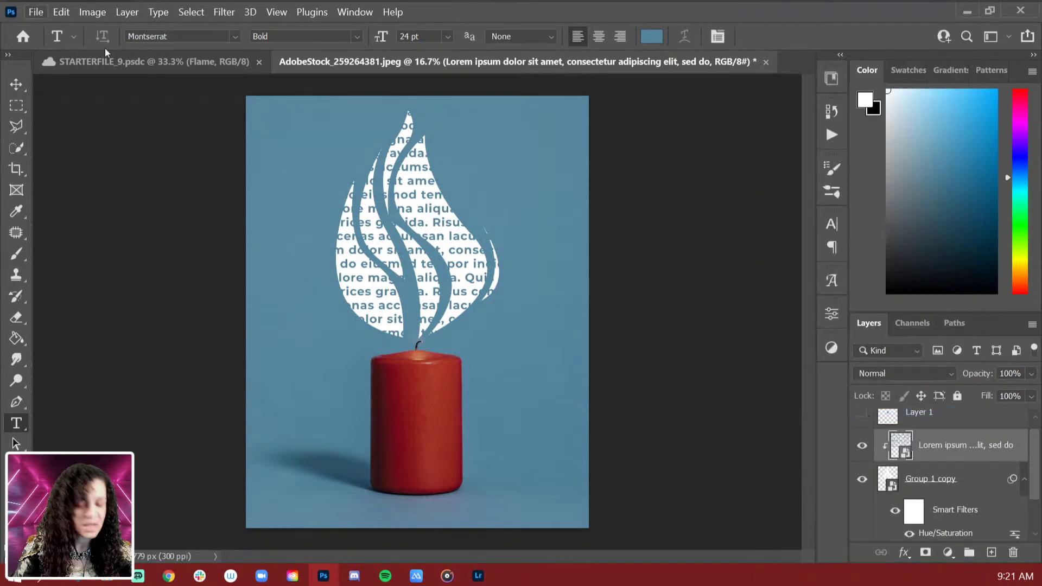
Step: Try rotating the clipped text 90° and moving it to about X 2206, Y 1572 px over the flame
key(ctrl+t)
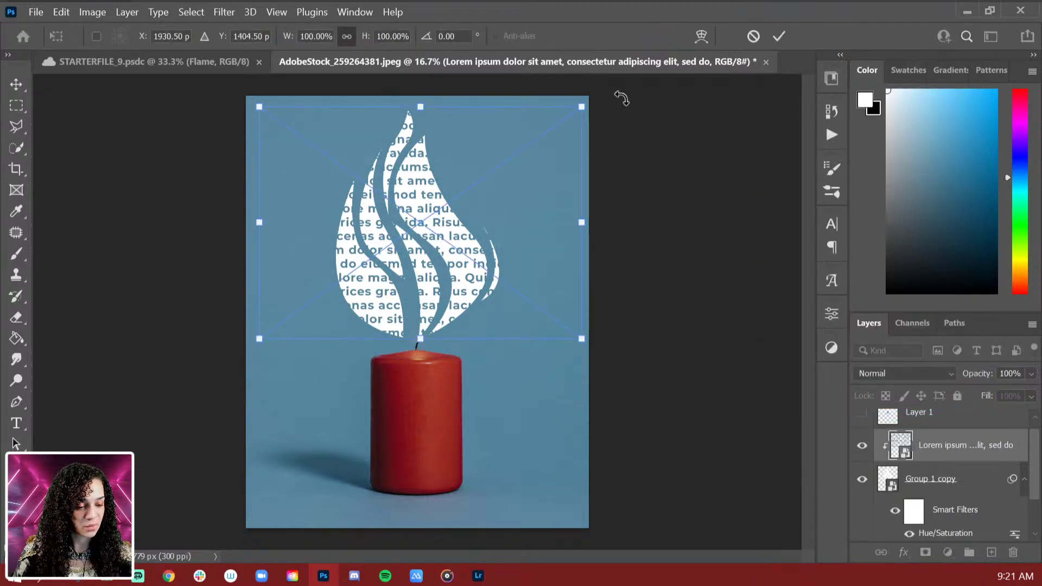
drag(621, 98, 526, 414)
drag(461, 196, 484, 196)
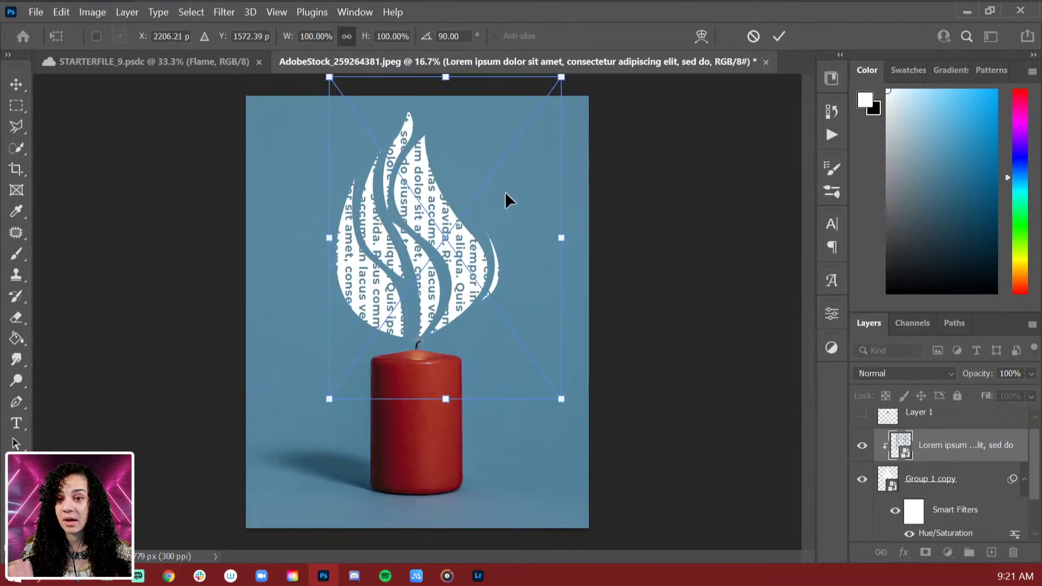
key(Return)
key(t)
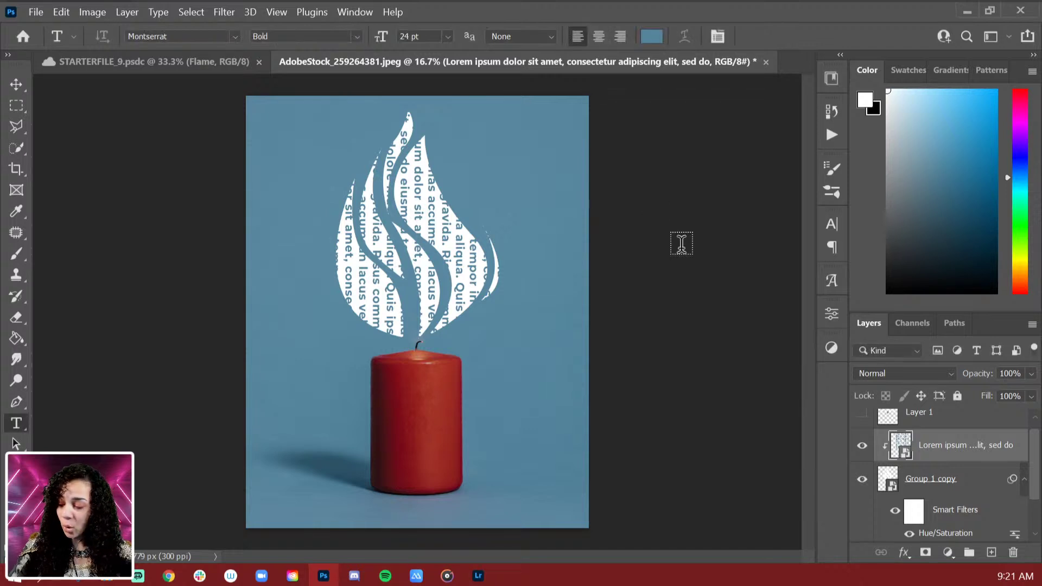
click(862, 445)
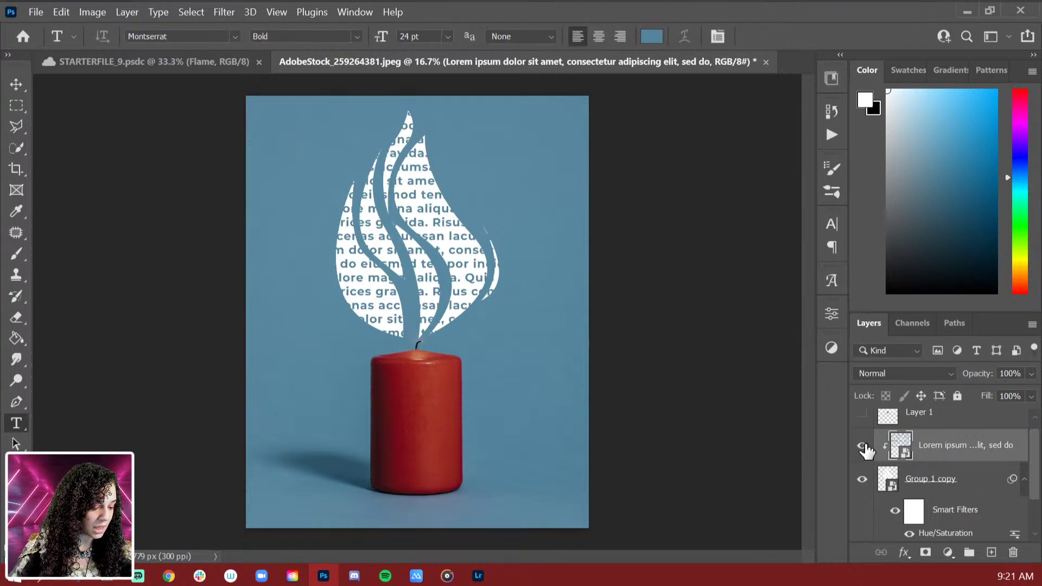
click(994, 482)
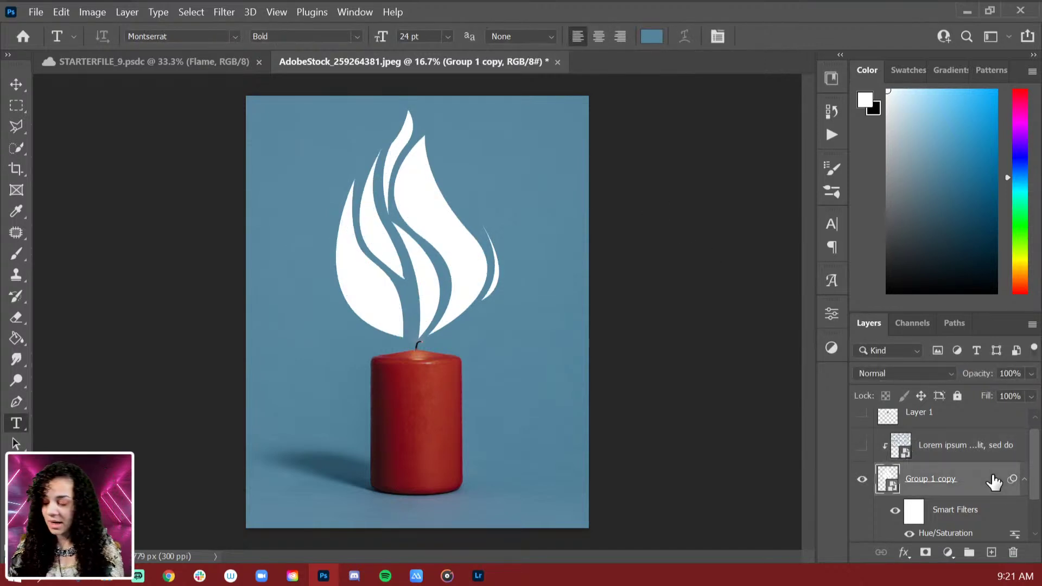
key(ctrl+shift+alt+n)
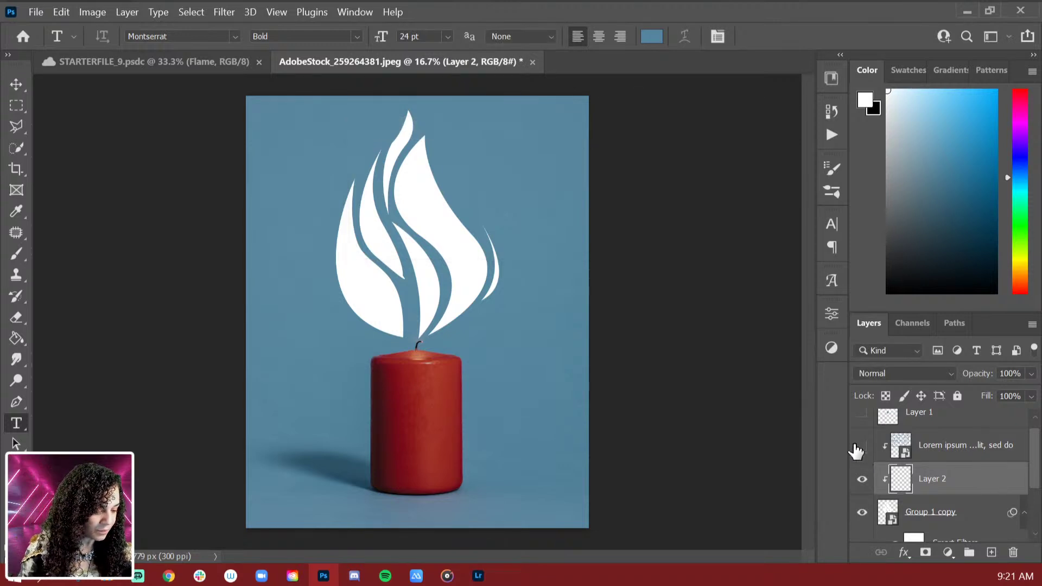
click(860, 446)
key(Delete)
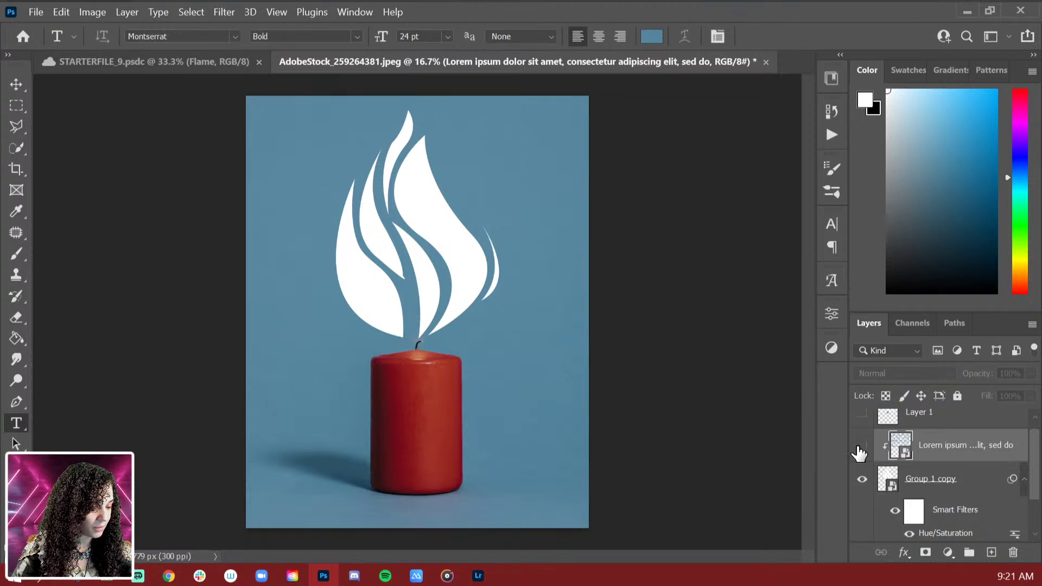
click(862, 446)
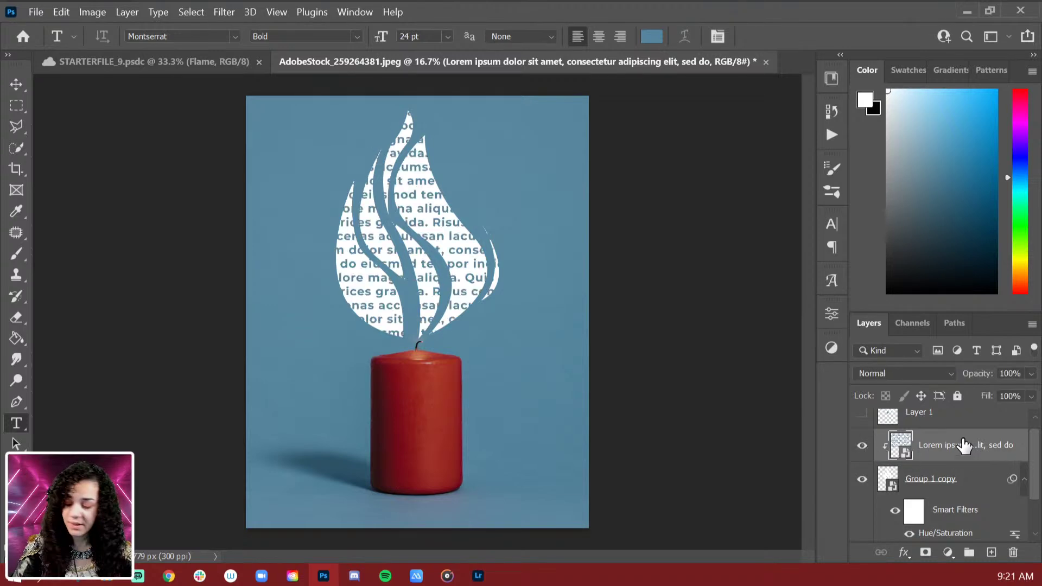
Step: Duplicate the lorem ipsum smart object as an unclipped layer above and hide the original clipped text layer
key(ctrl+j)
drag(894, 473, 893, 461)
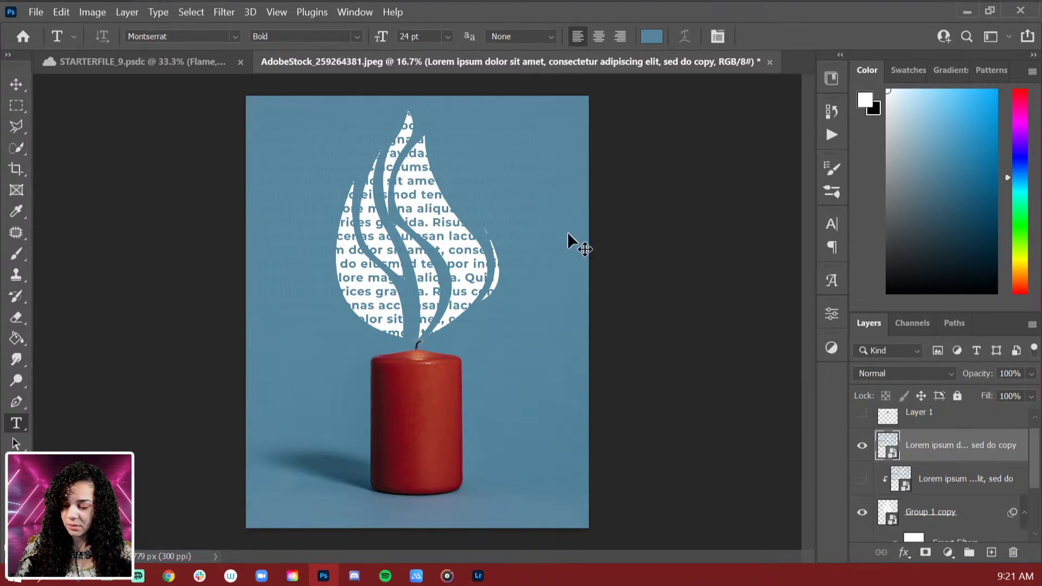
key(ctrl+t)
key(Escape)
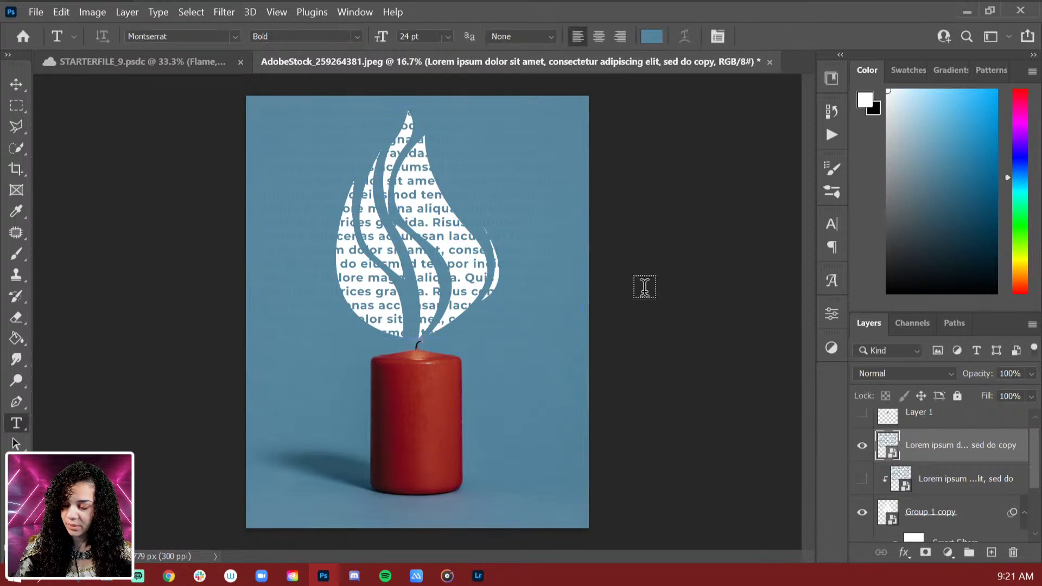
Step: Turn the duplicated lorem ipsum text white with a Hue/Saturation Lightness of +100
key(ctrl+u)
drag(684, 419, 911, 411)
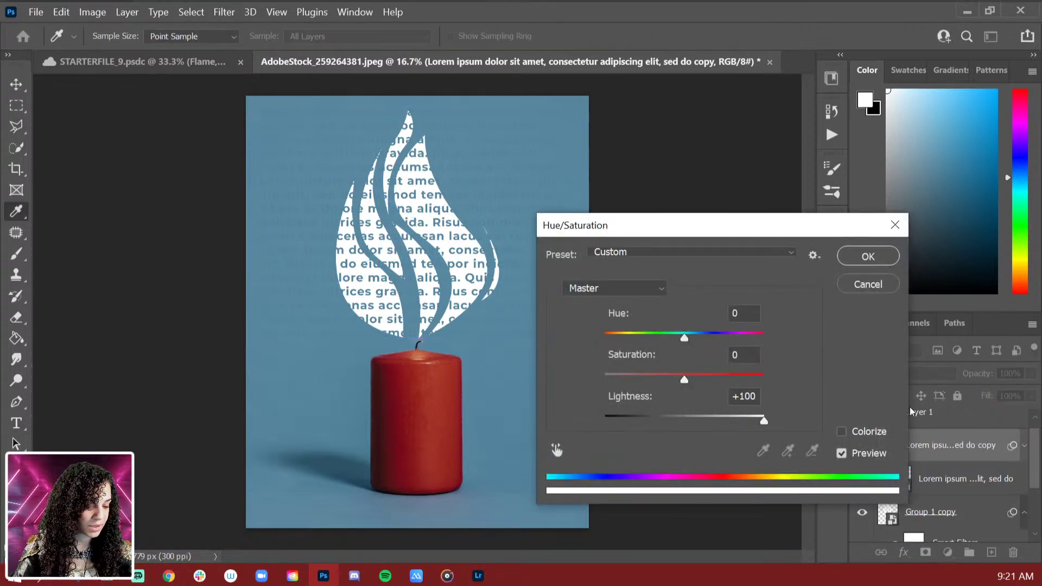
click(868, 256)
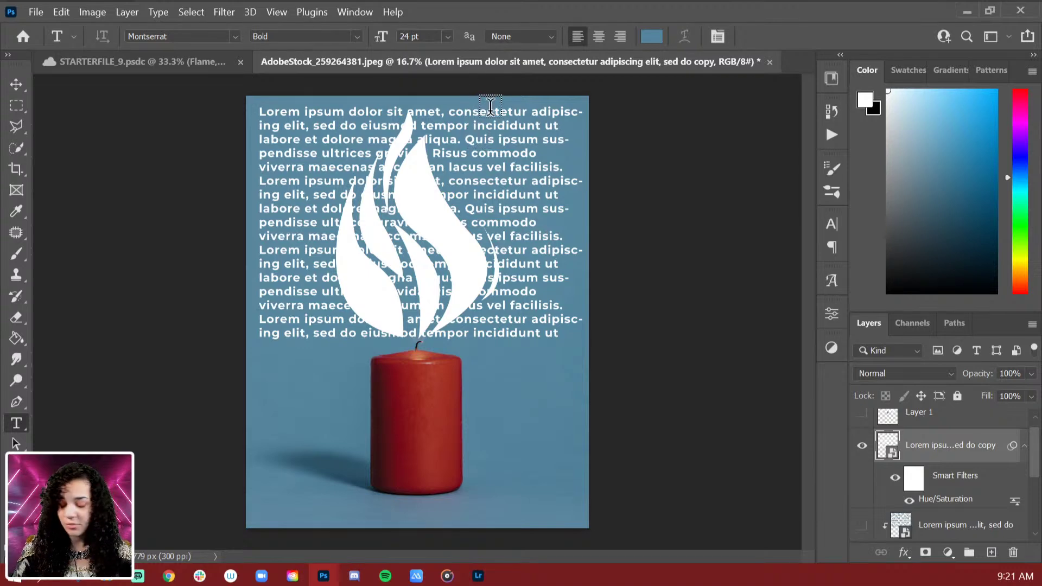
Step: Load the Group 1 copy flame shape as a selection and apply it as a layer mask on the white text copy
scroll(906, 499, down, 3)
scroll(903, 496, down, 1)
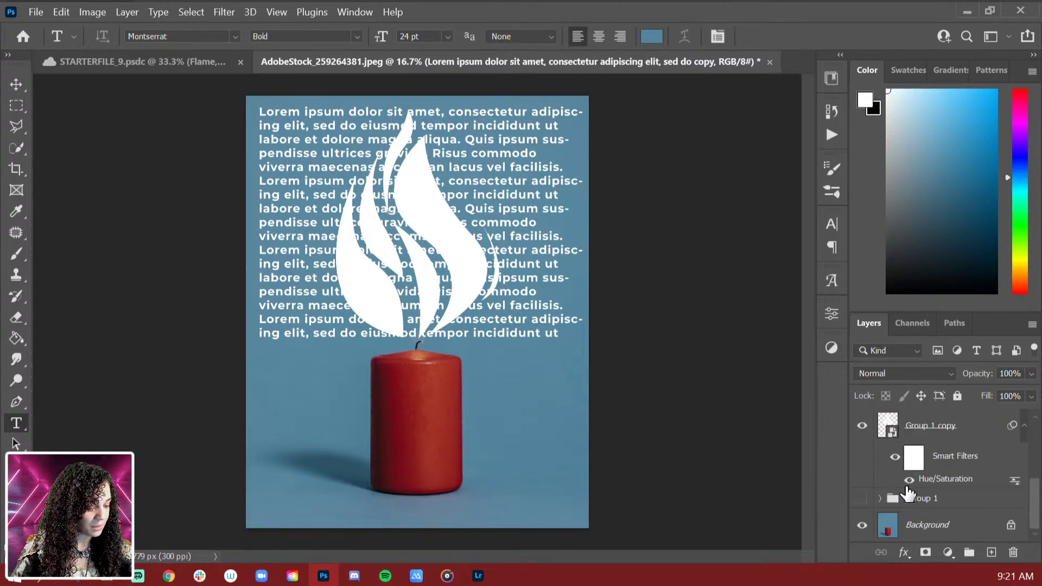
scroll(896, 489, up, 1)
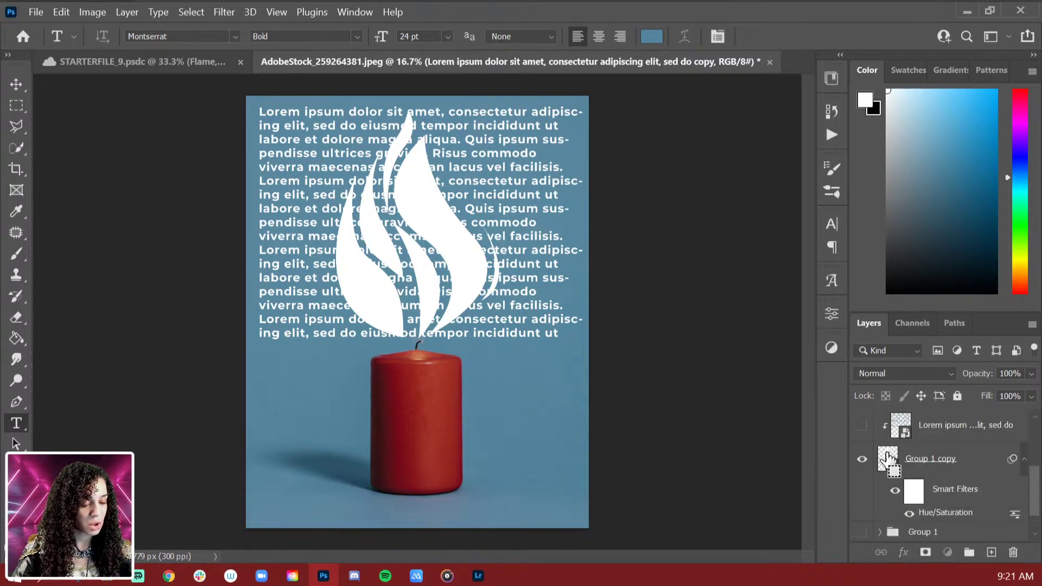
ctrl+click(888, 459)
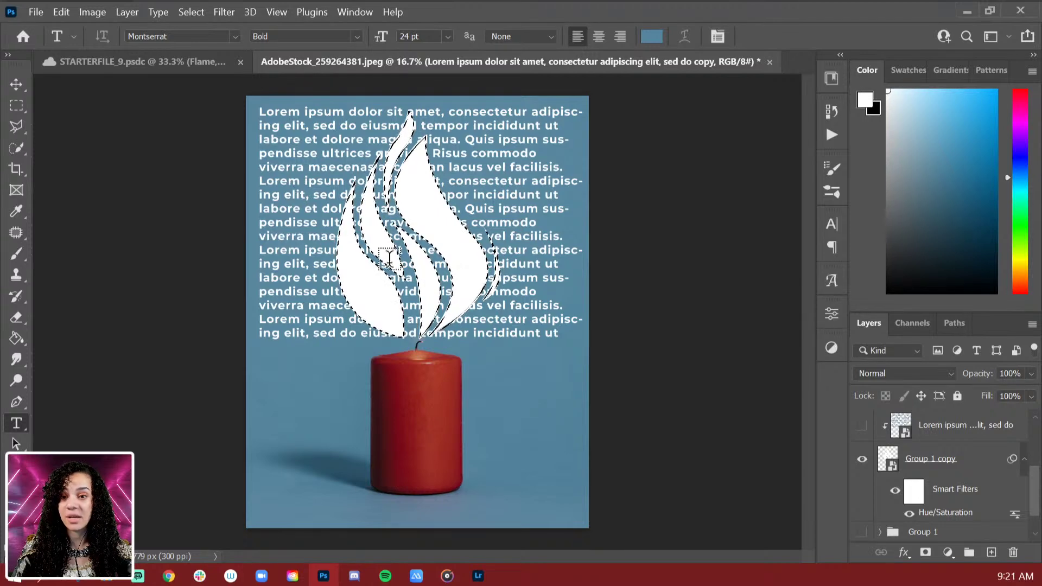
scroll(971, 489, up, 2)
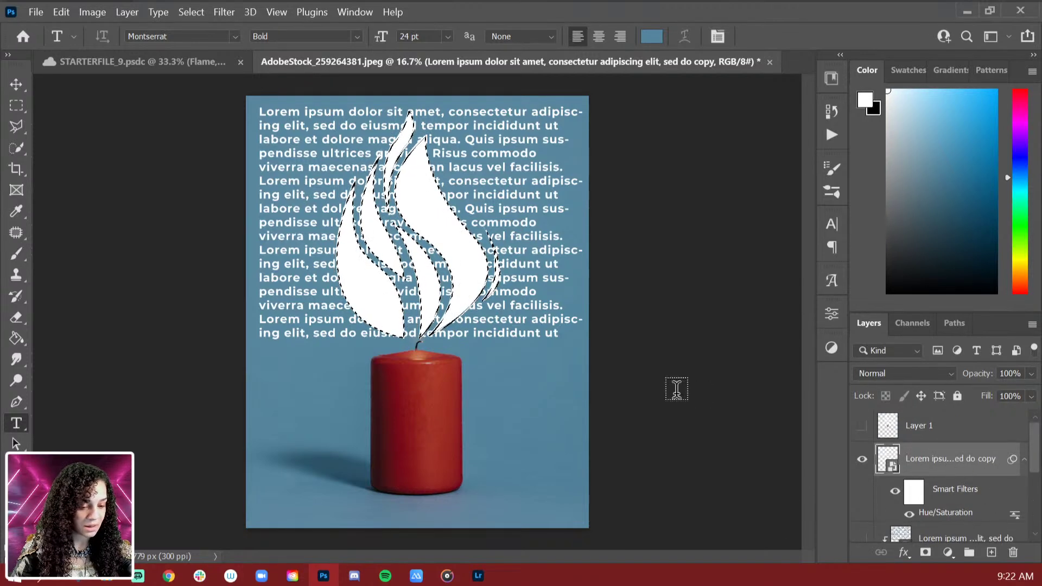
click(925, 553)
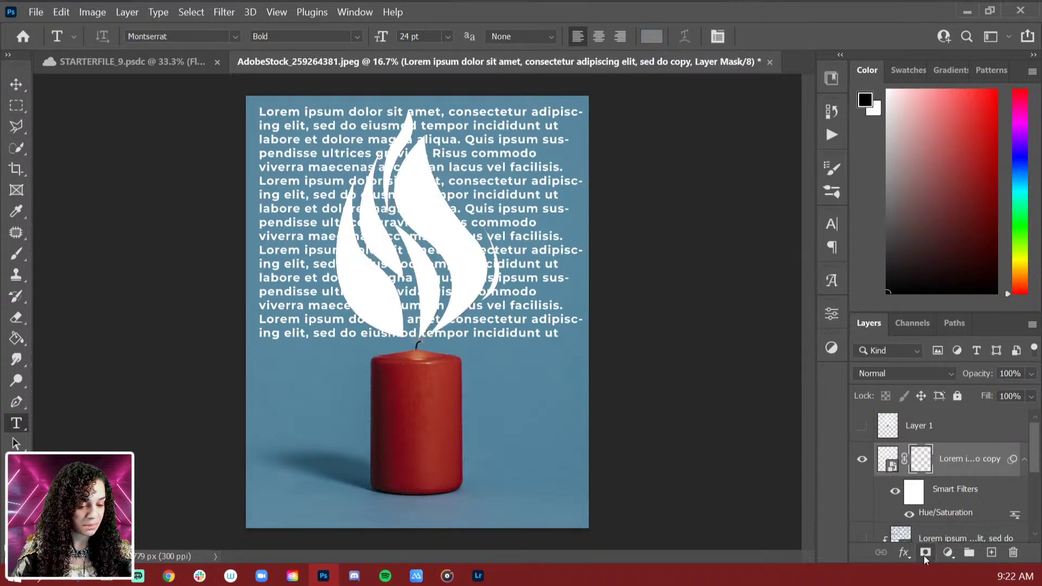
Step: Hide the solid white Group 1 copy flame layer beneath the masked text
scroll(904, 495, down, 2)
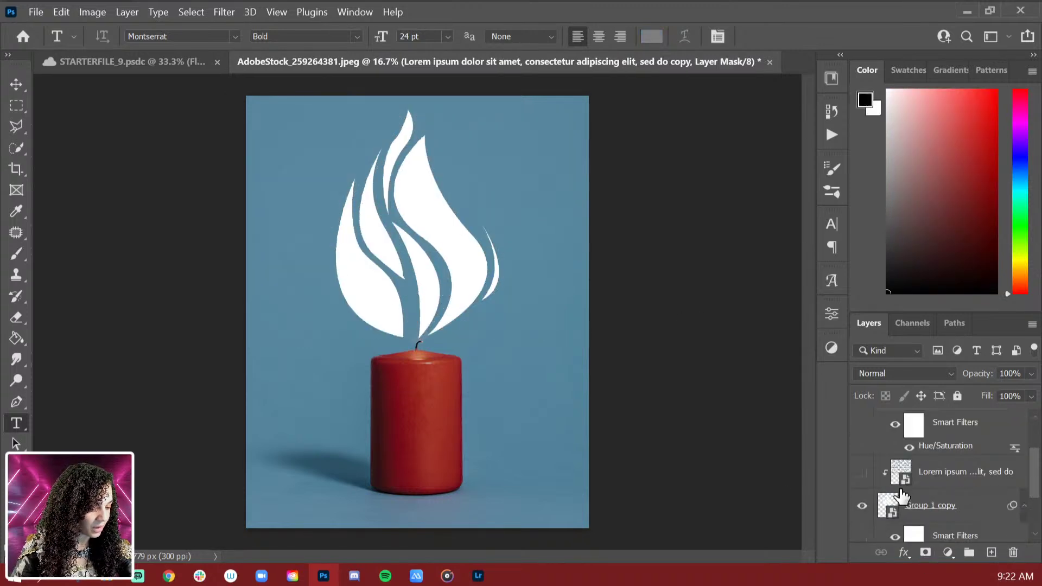
scroll(901, 495, down, 1)
click(861, 474)
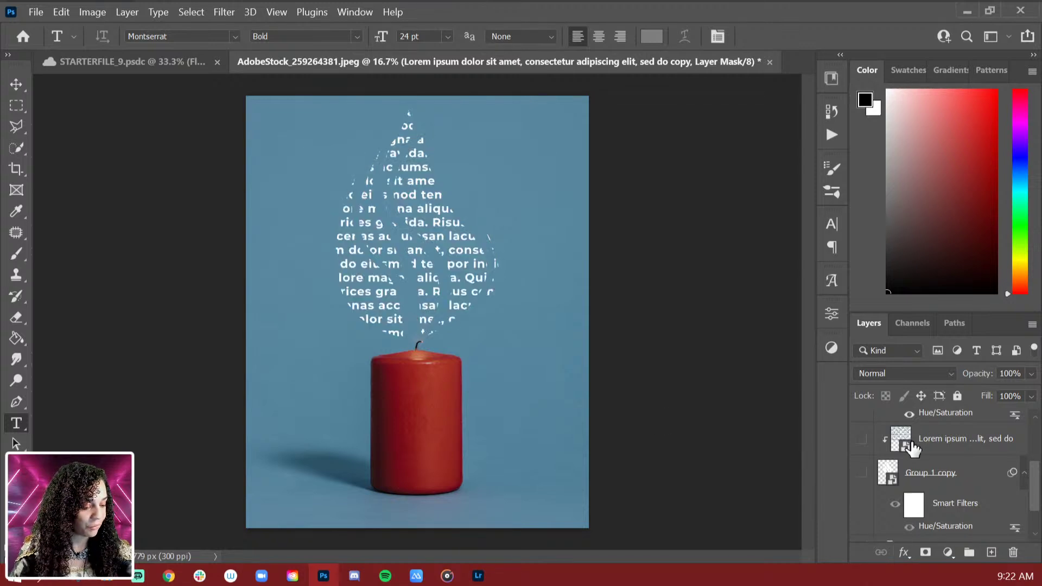
scroll(917, 453, up, 3)
click(888, 459)
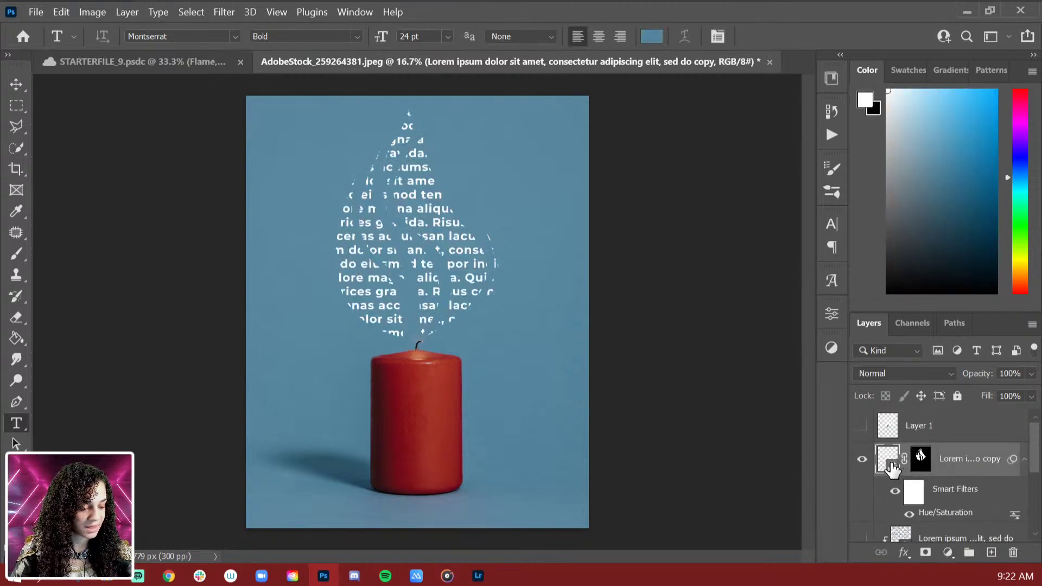
key(ctrl+t)
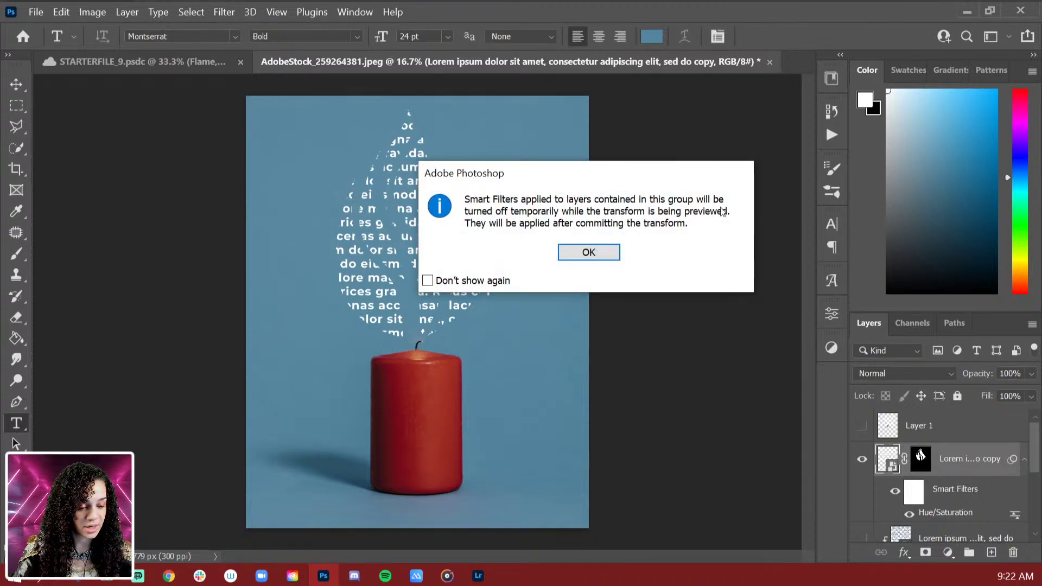
click(593, 253)
drag(630, 139, 632, 219)
key(Escape)
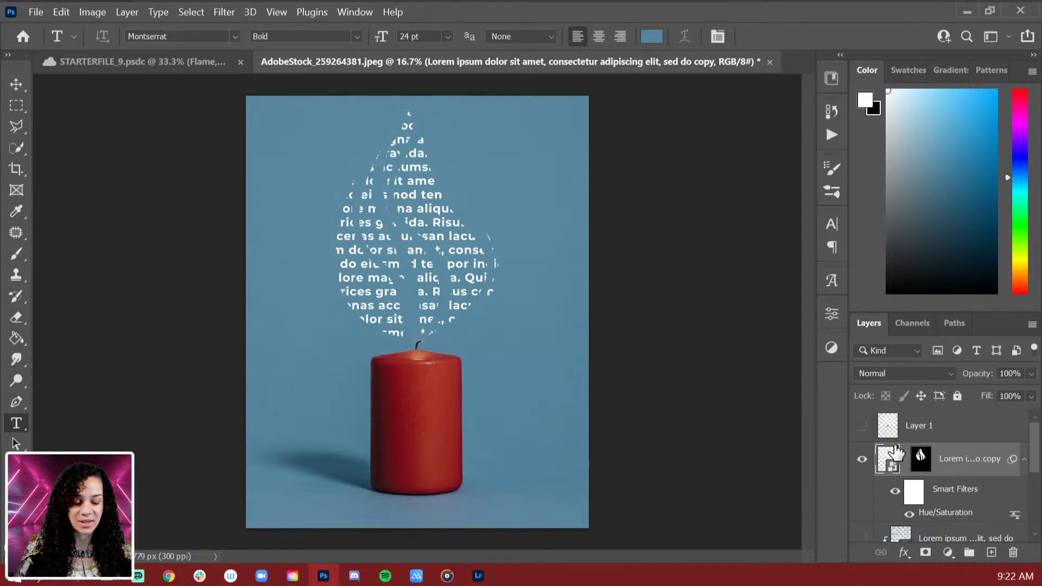
Step: Rotate the white text copy 90 degrees independently of its flame mask and reposition it so vertical lines fill the flame
key(ctrl+t)
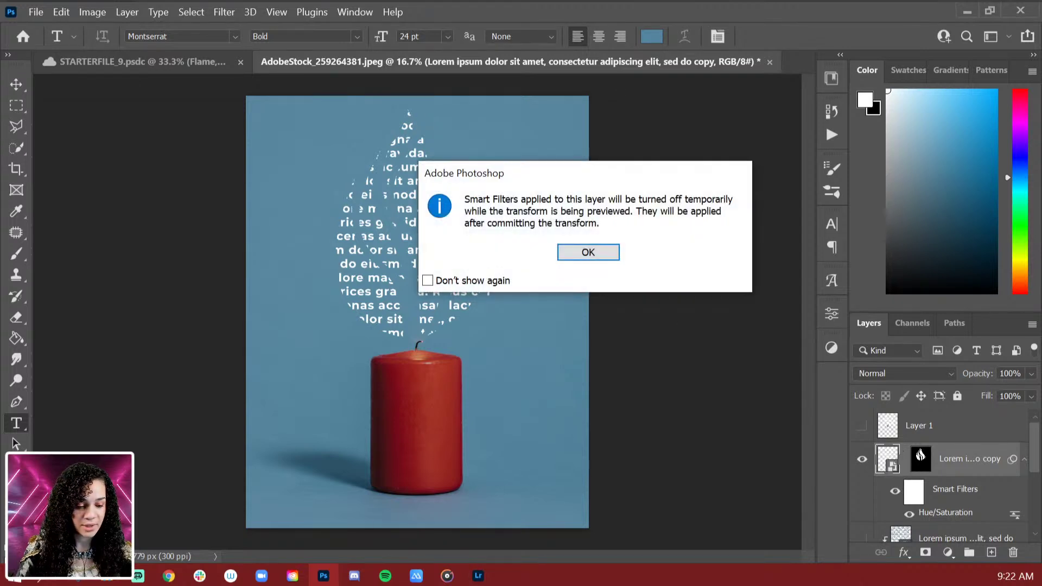
click(589, 252)
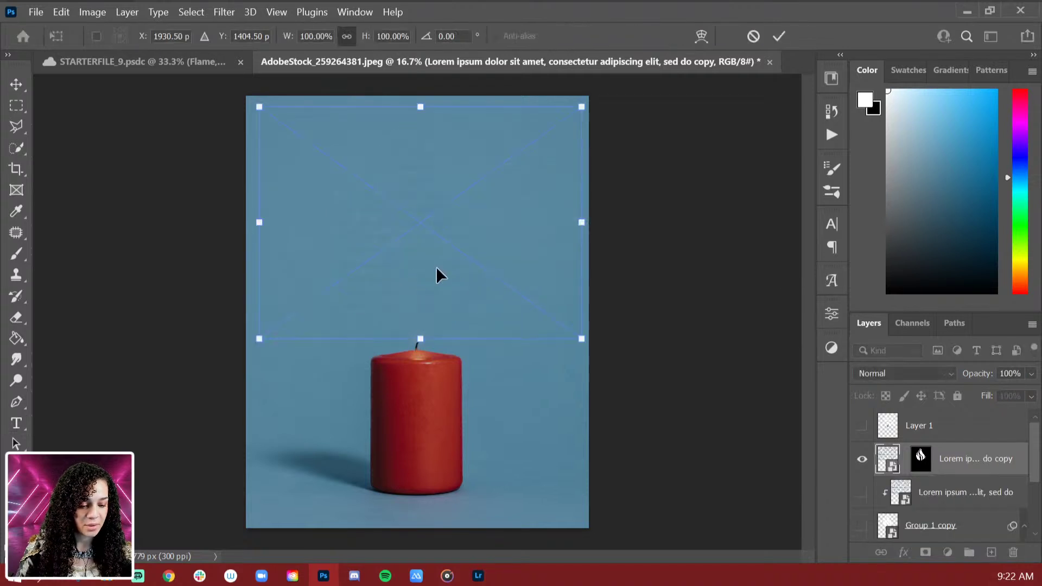
drag(435, 266, 486, 266)
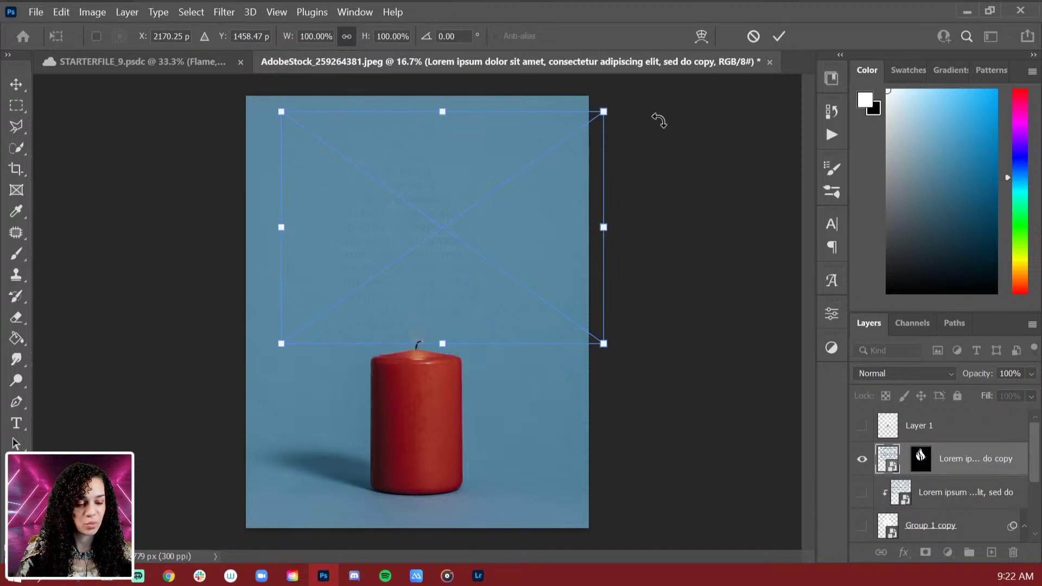
drag(659, 120, 570, 430)
drag(480, 296, 441, 248)
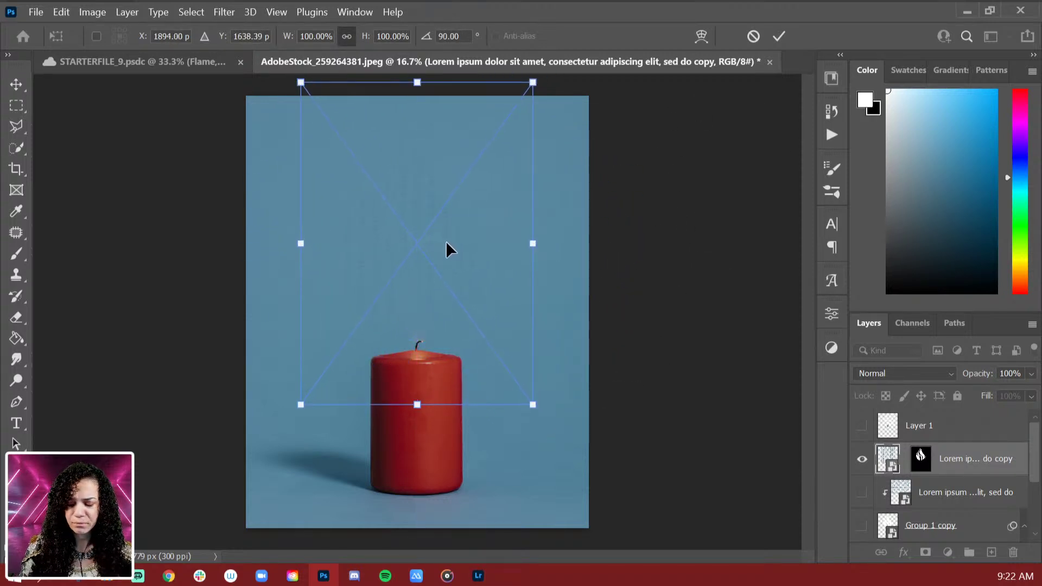
key(ctrl+plus)
key(ctrl+plus)
drag(489, 191, 532, 277)
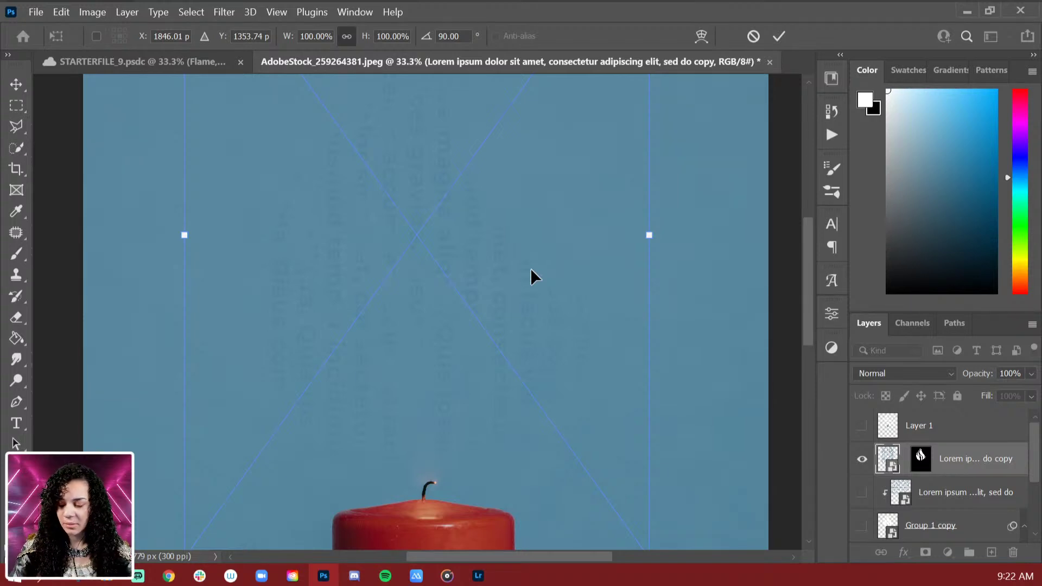
key(Return)
key(t)
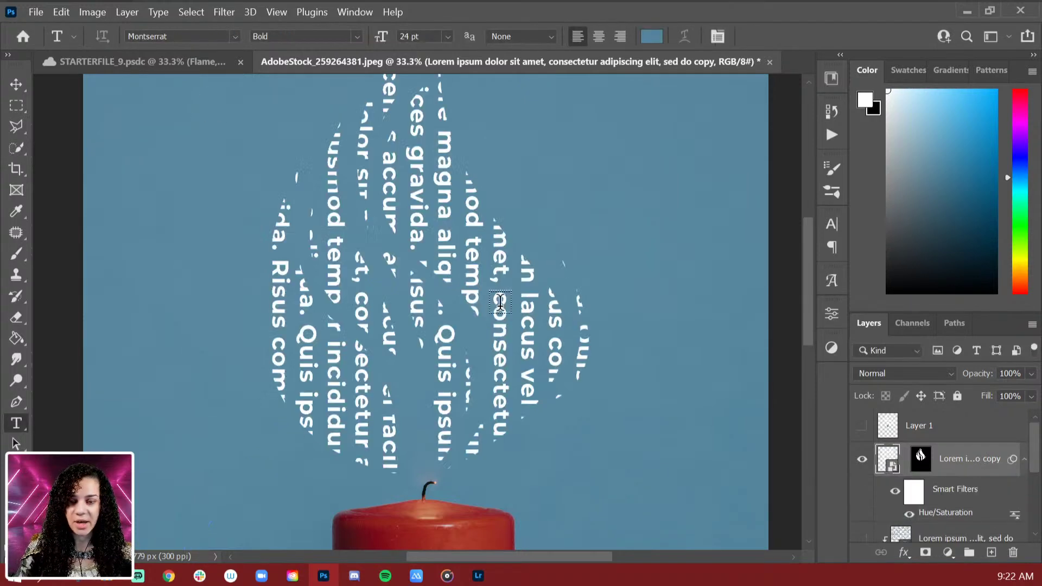
Step: Open the Spherize distortion for the rotated white text and try amounts of 48% and 69% in Normal mode
key(ctrl+minus)
key(ctrl+minus)
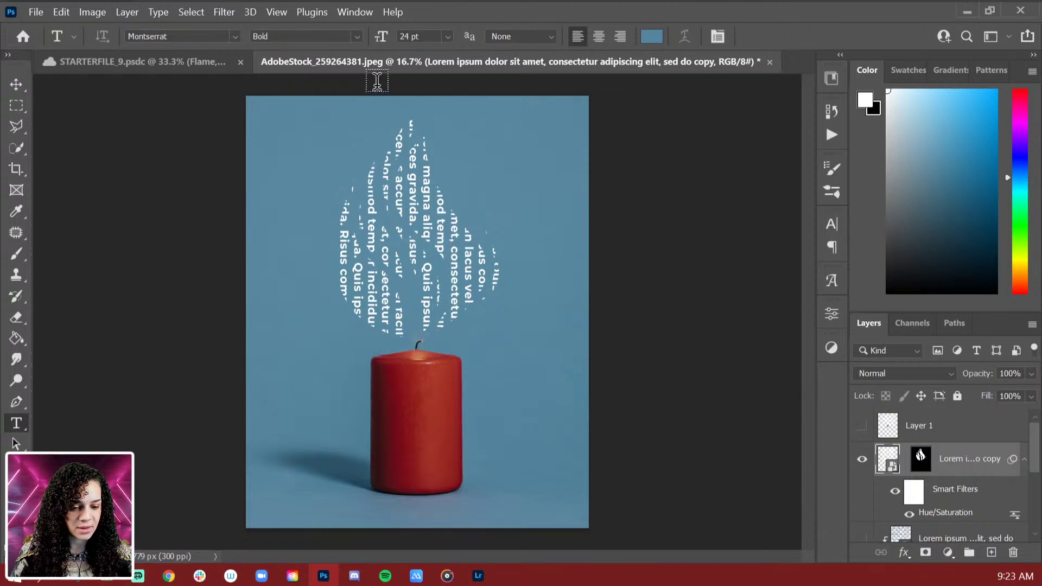
click(223, 12)
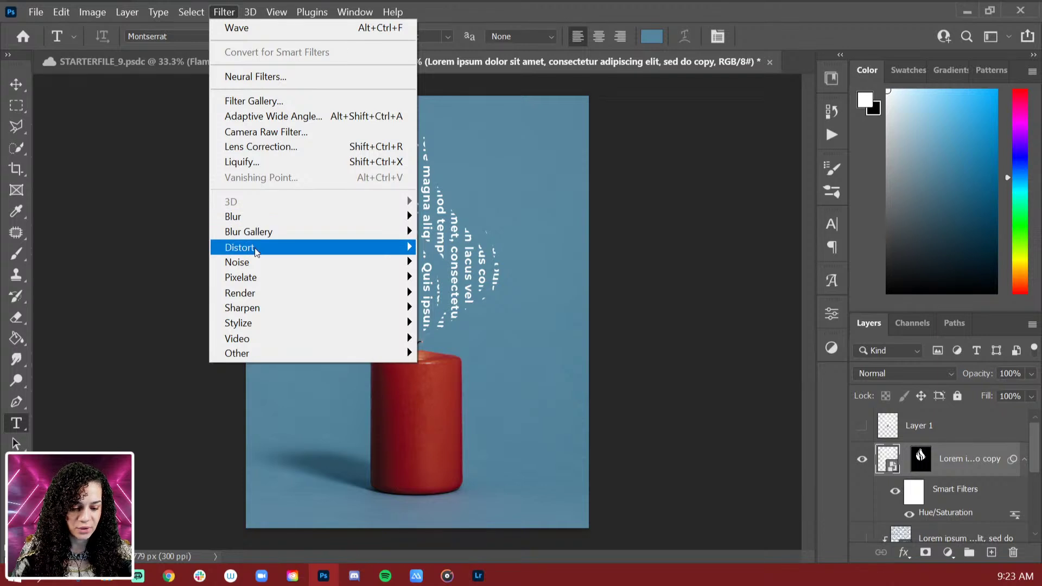
mouse_move(256, 252)
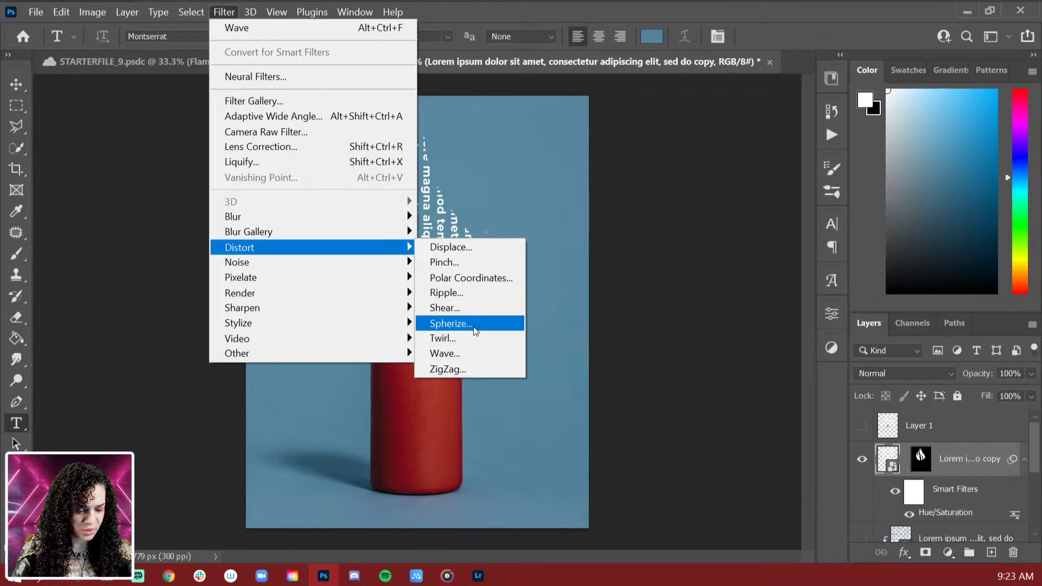
key(Escape)
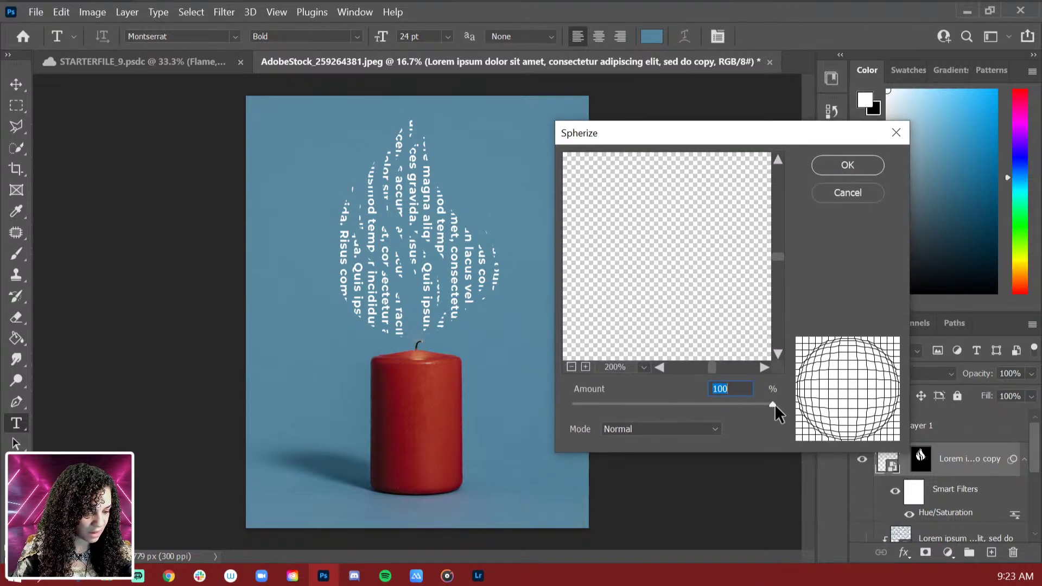
drag(772, 404, 719, 405)
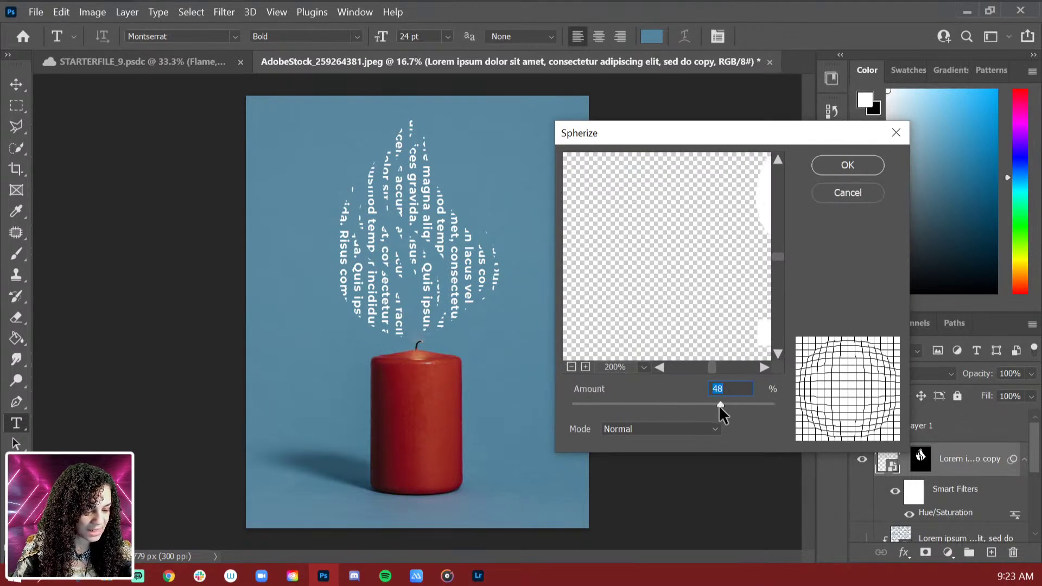
click(716, 429)
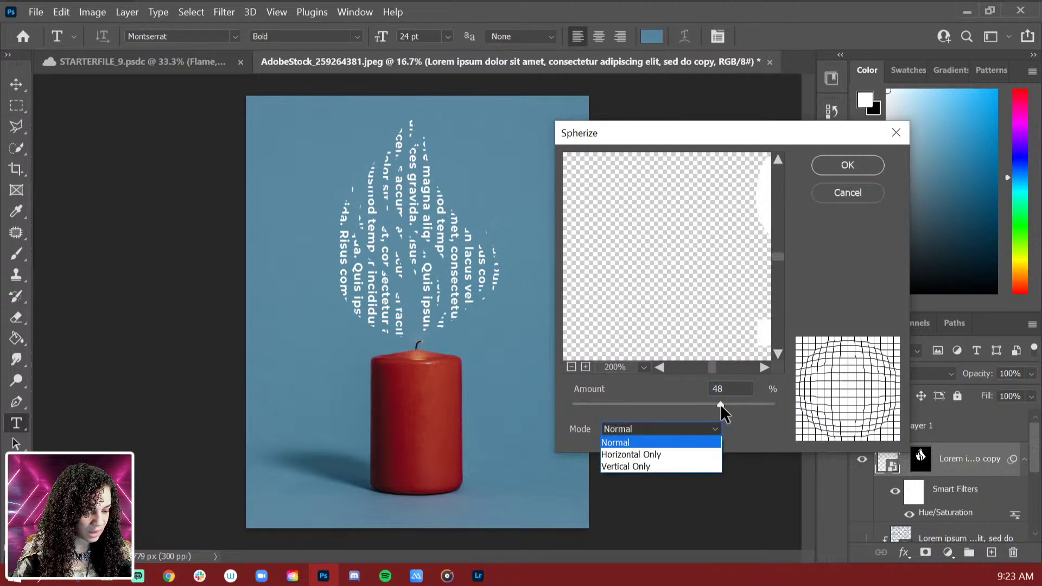
click(721, 404)
click(741, 405)
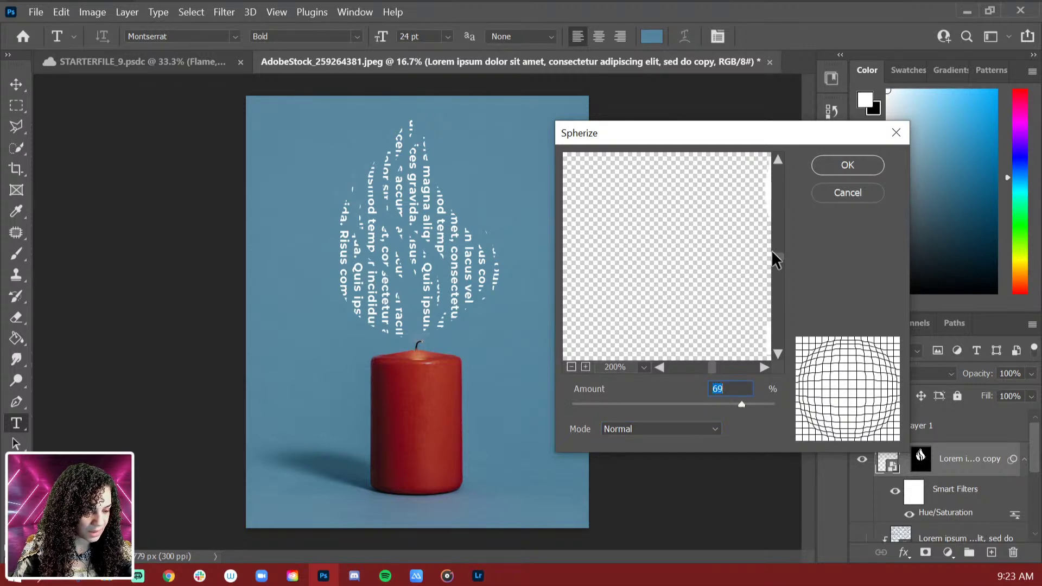
Step: Apply Spherize to the rotated white text with an amount of 49% and undo it
click(572, 367)
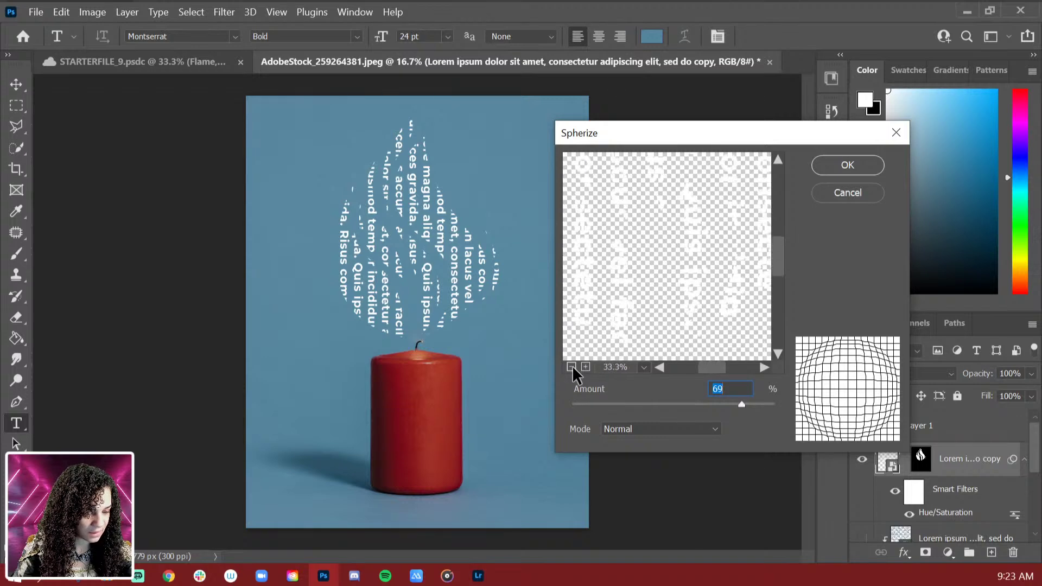
click(571, 366)
click(571, 367)
click(586, 366)
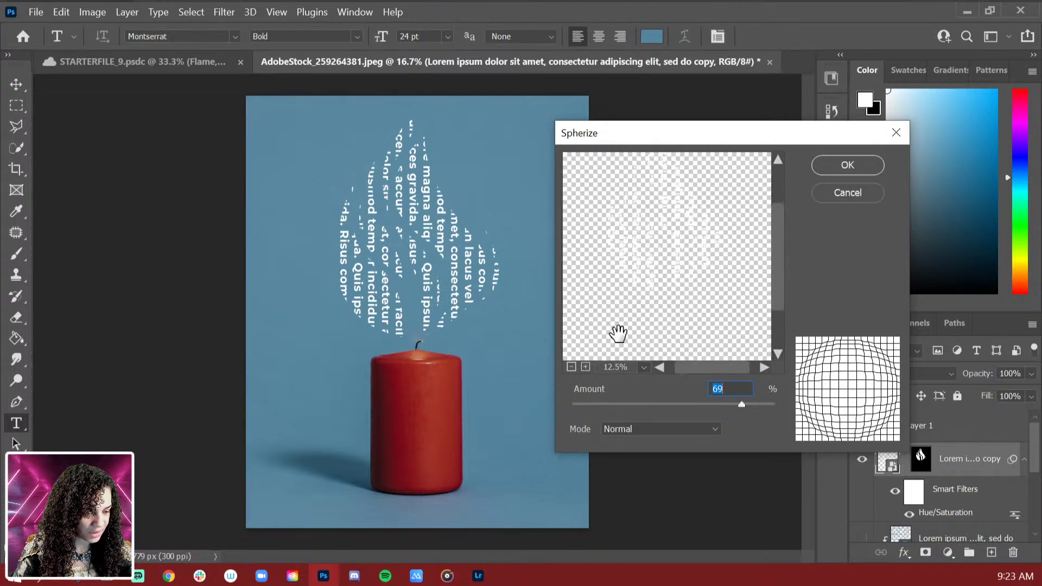
click(682, 404)
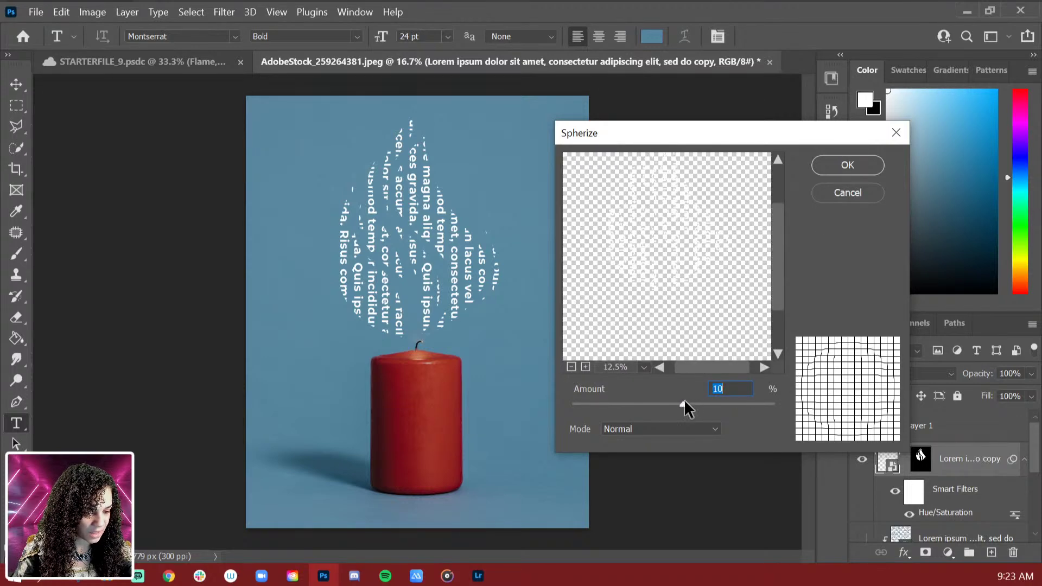
click(714, 405)
click(721, 405)
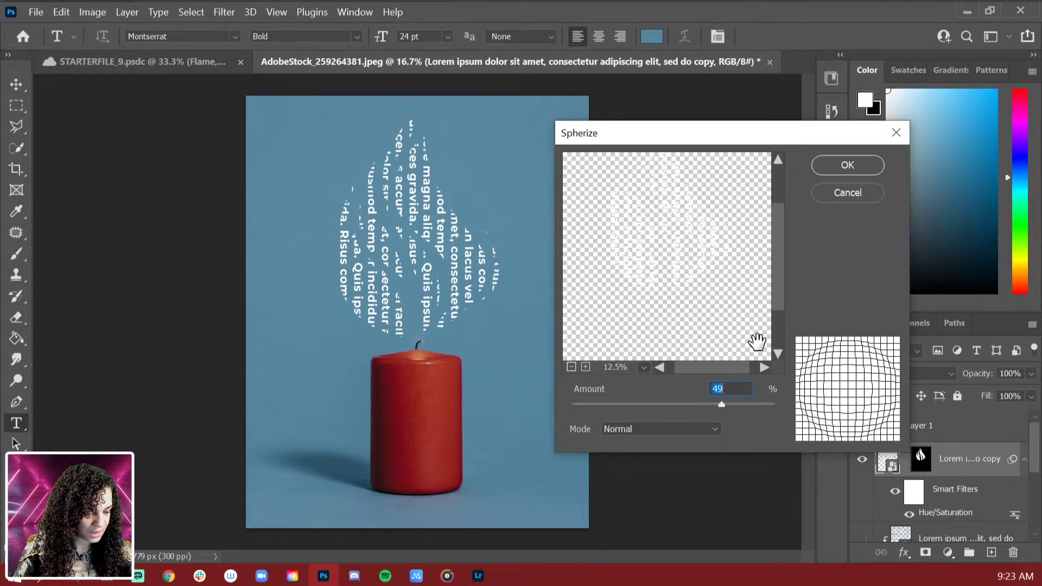
click(849, 165)
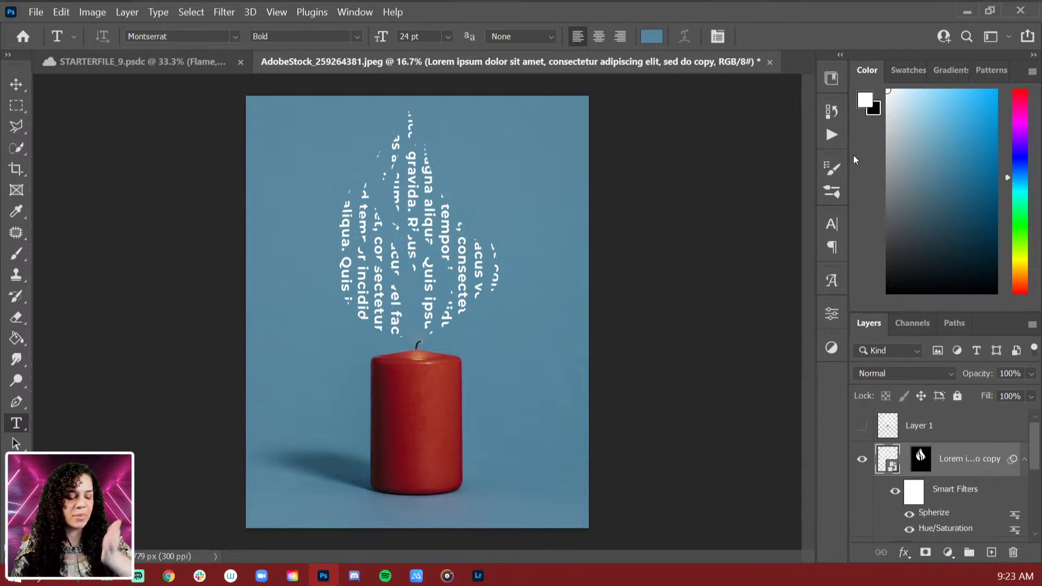
key(ctrl+z)
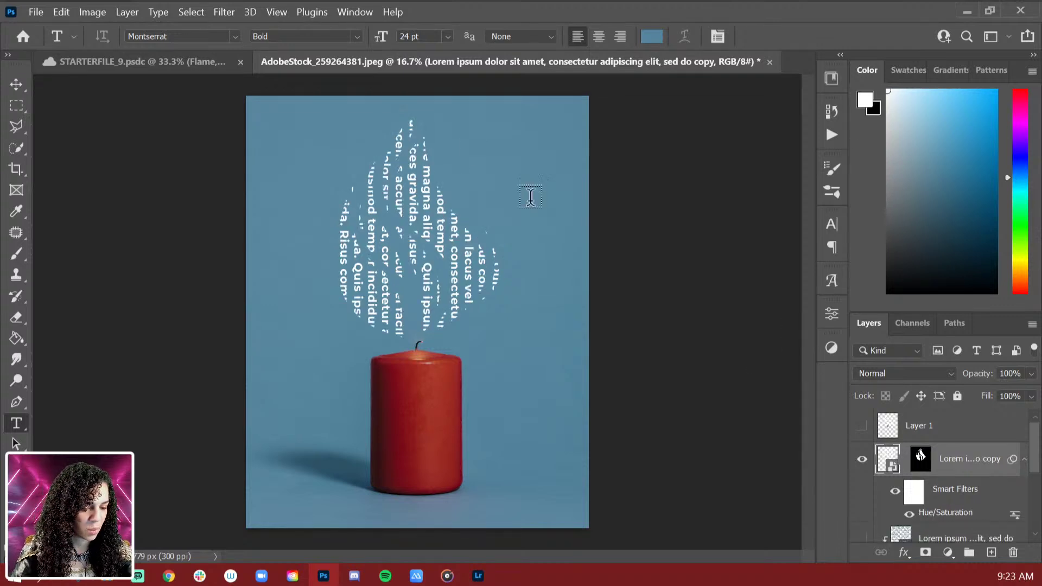
Step: Add a new empty layer directly above the hidden Group 1 copy flame layer
key(ctrl+t)
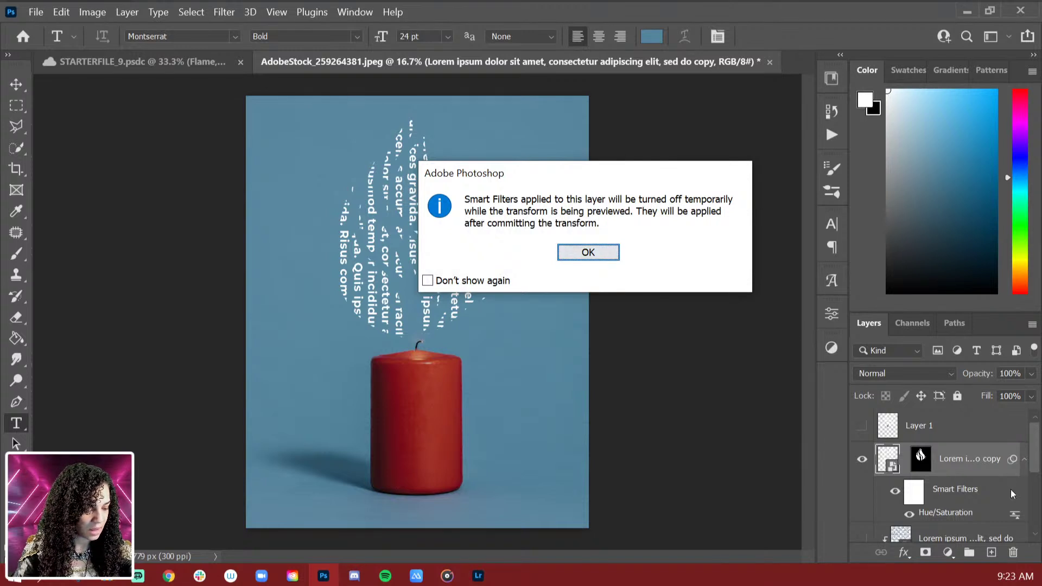
click(597, 253)
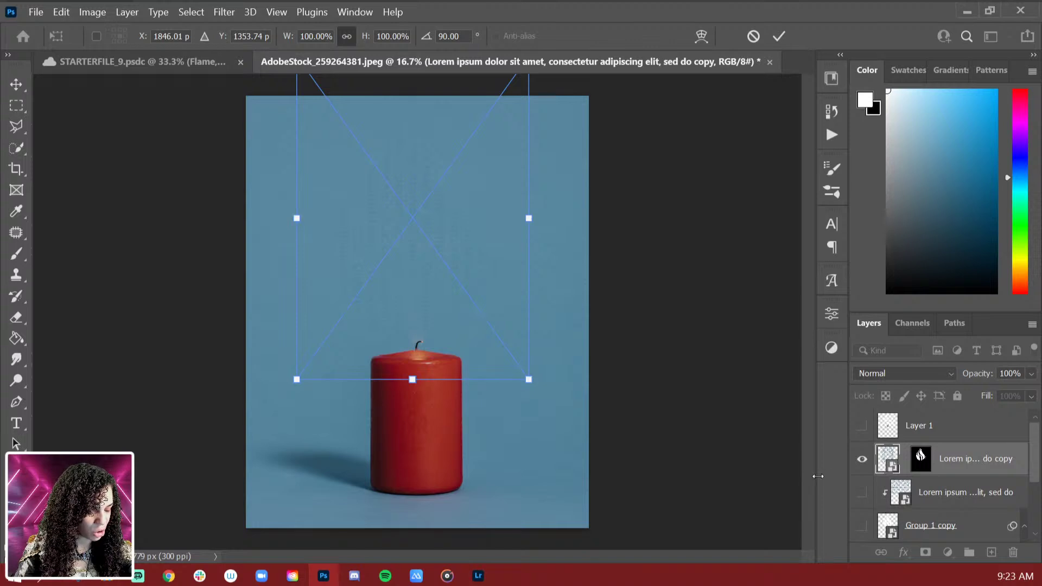
scroll(965, 533, down, 3)
click(960, 502)
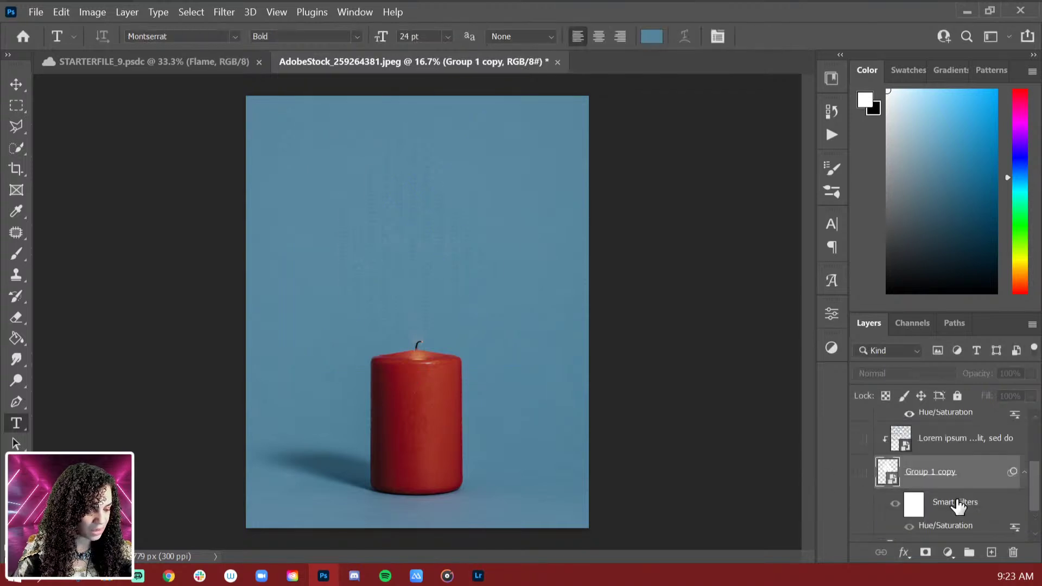
key(ctrl+shift+n)
key(Return)
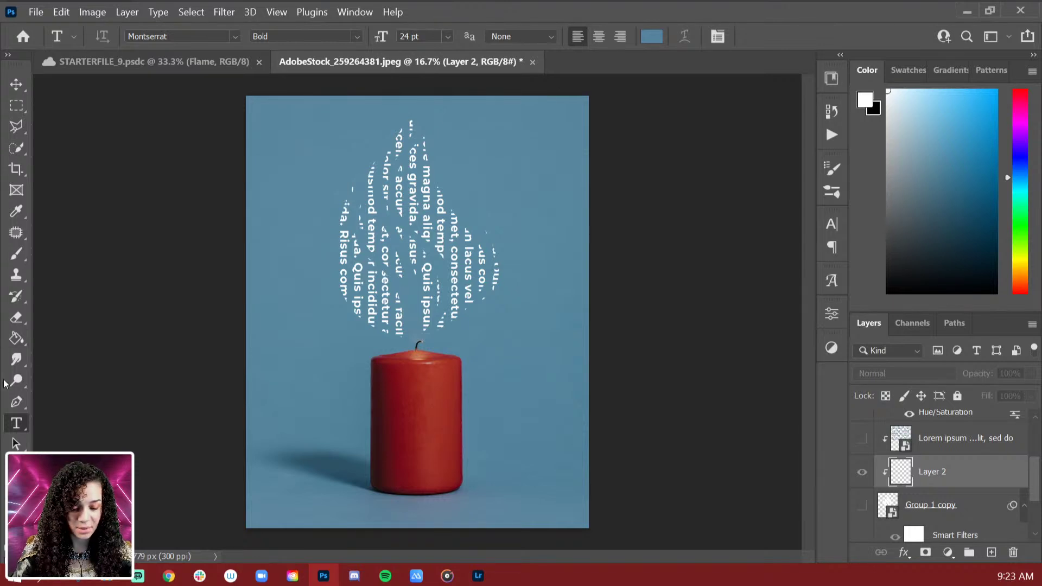
Step: Choose a dark orange-red foreground colour and fill Layer 2 with it using the Paint Bucket
click(18, 340)
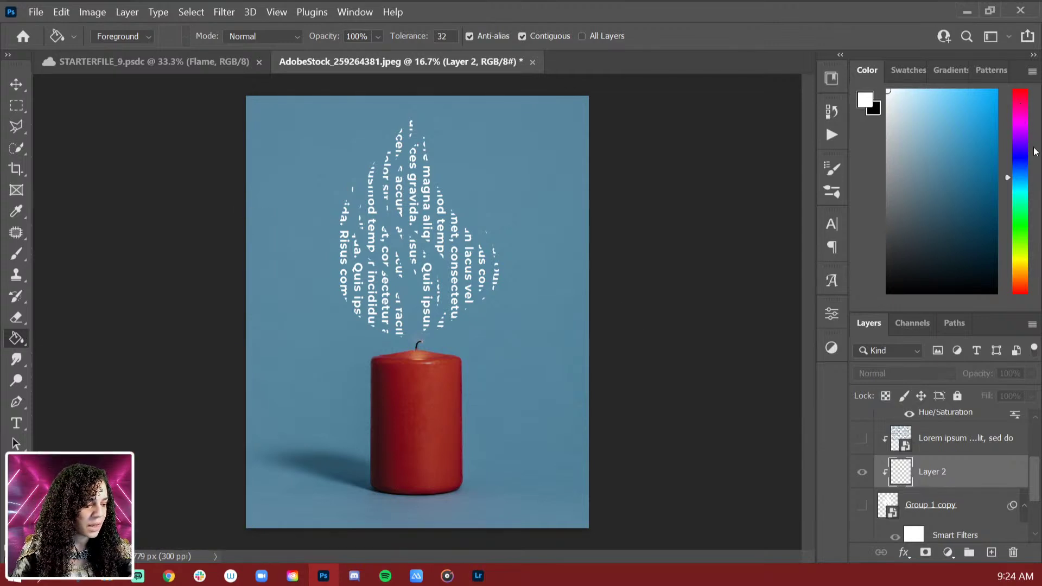
click(1019, 109)
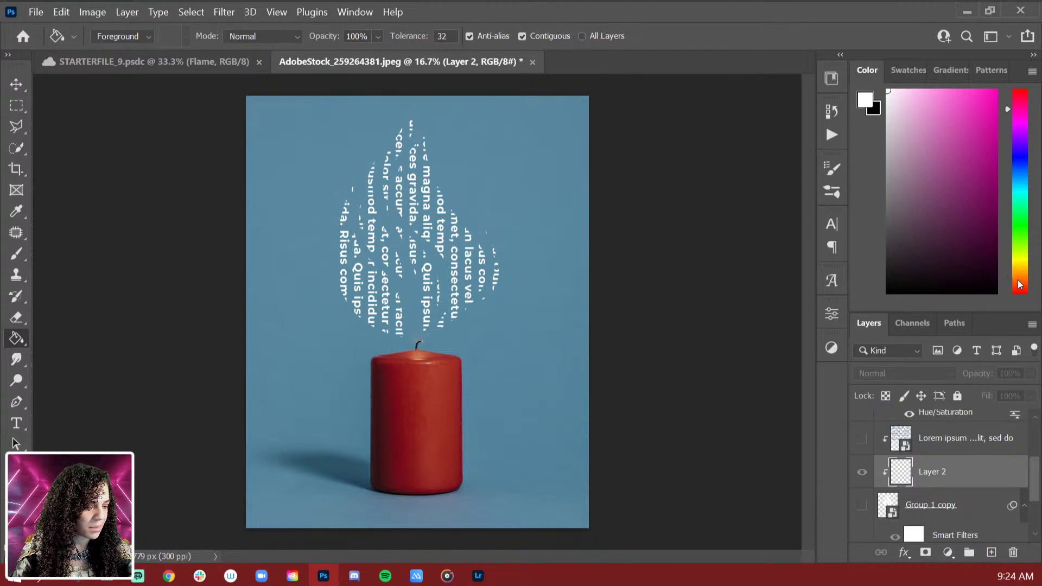
drag(1021, 289, 1021, 283)
click(996, 172)
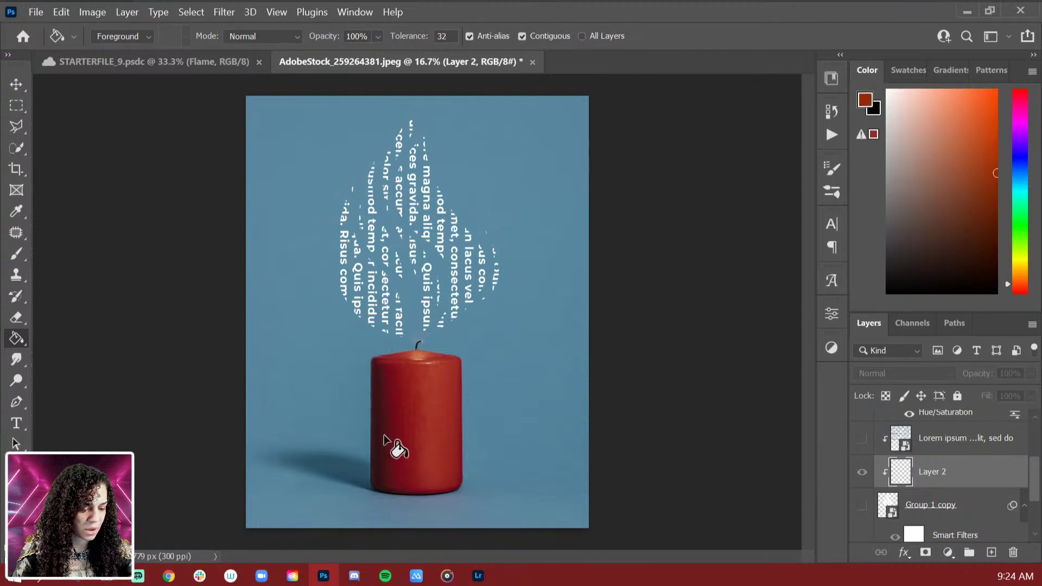
click(506, 448)
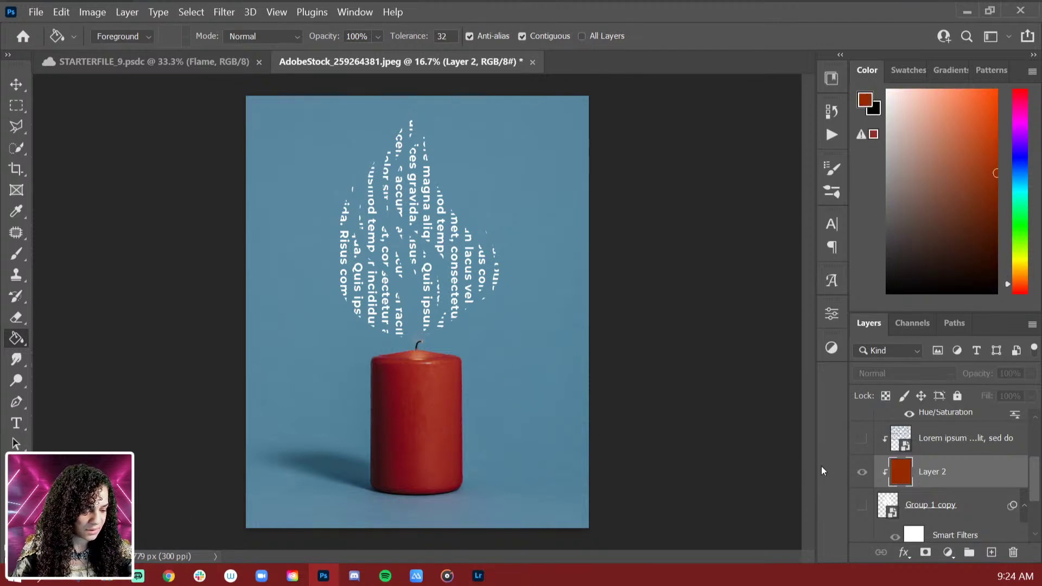
Step: Add a new layer above Group 1 and fill it with the dark orange-red as a solid backdrop behind the text
scroll(989, 527, down, 3)
click(987, 508)
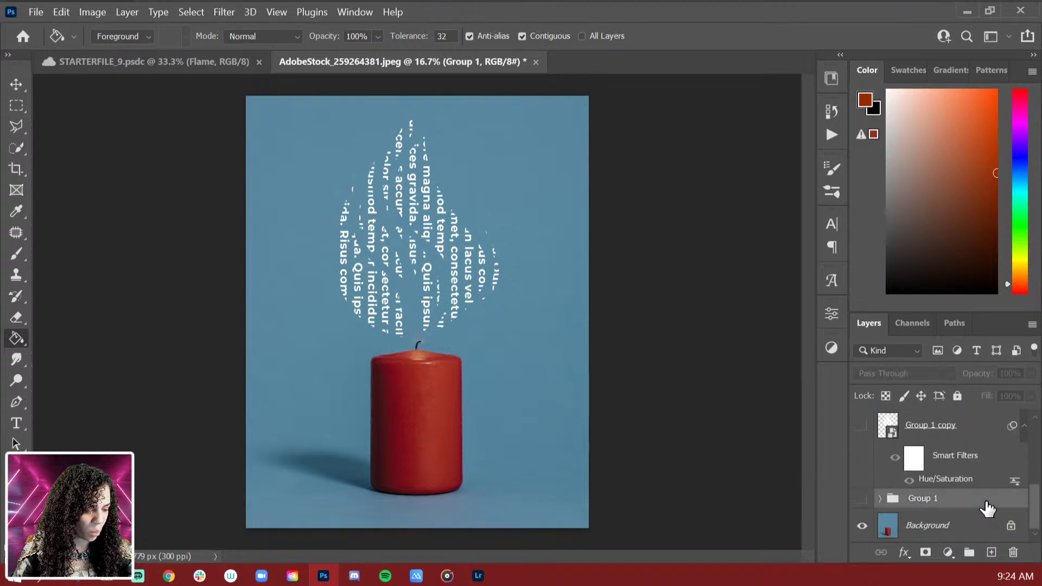
key(ctrl+shift+n)
key(Return)
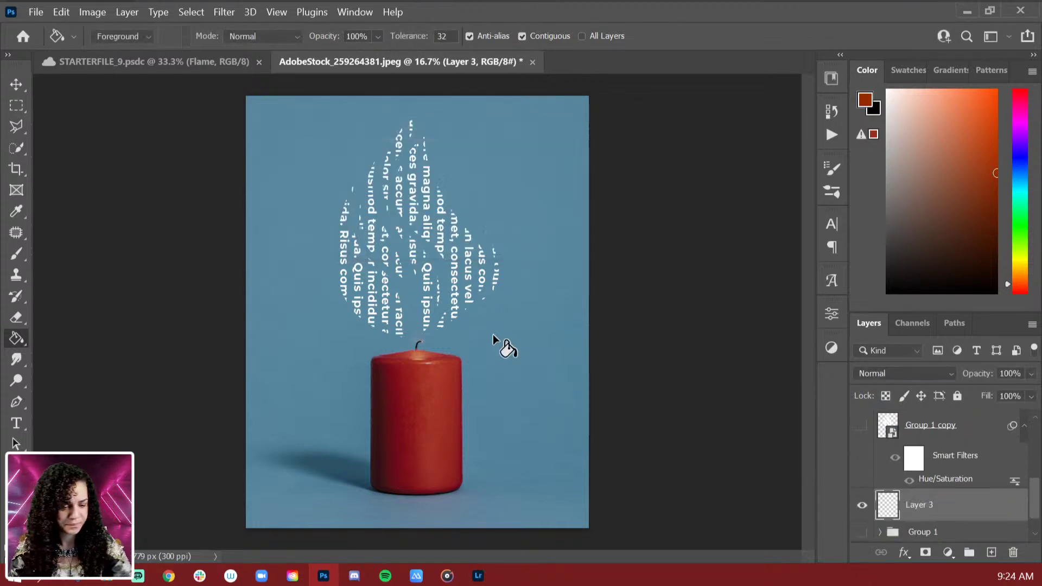
click(501, 327)
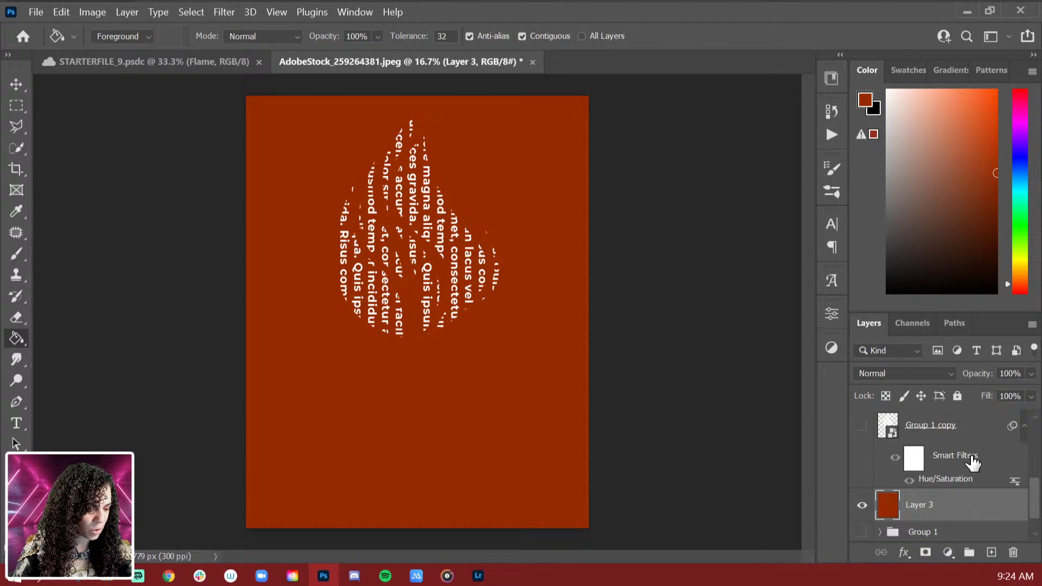
Step: Start a free transform on the masked lorem ipsum copy layer and switch it to custom Warp mode
scroll(972, 461, up, 1)
click(883, 458)
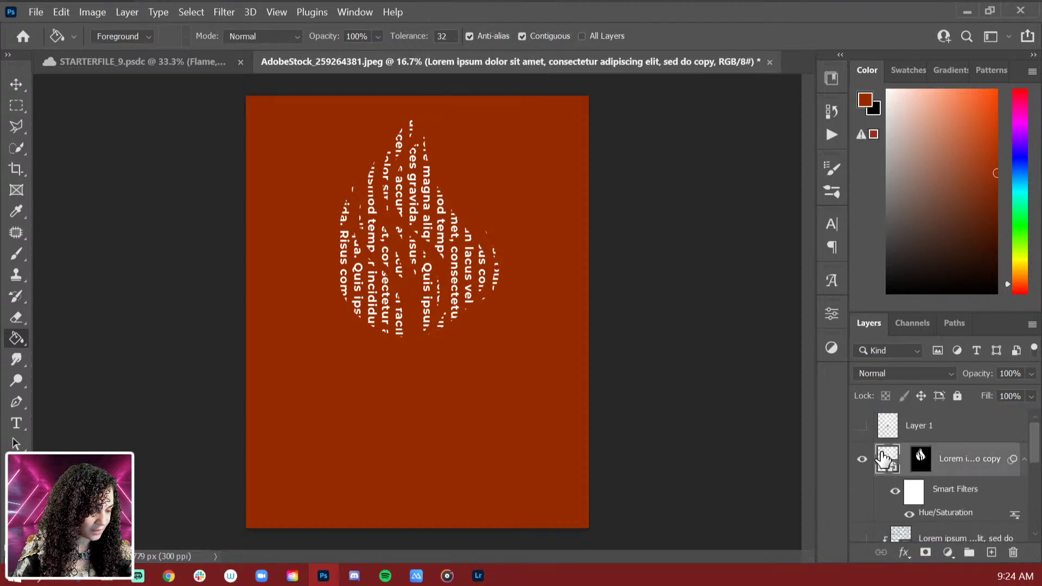
key(ctrl+t)
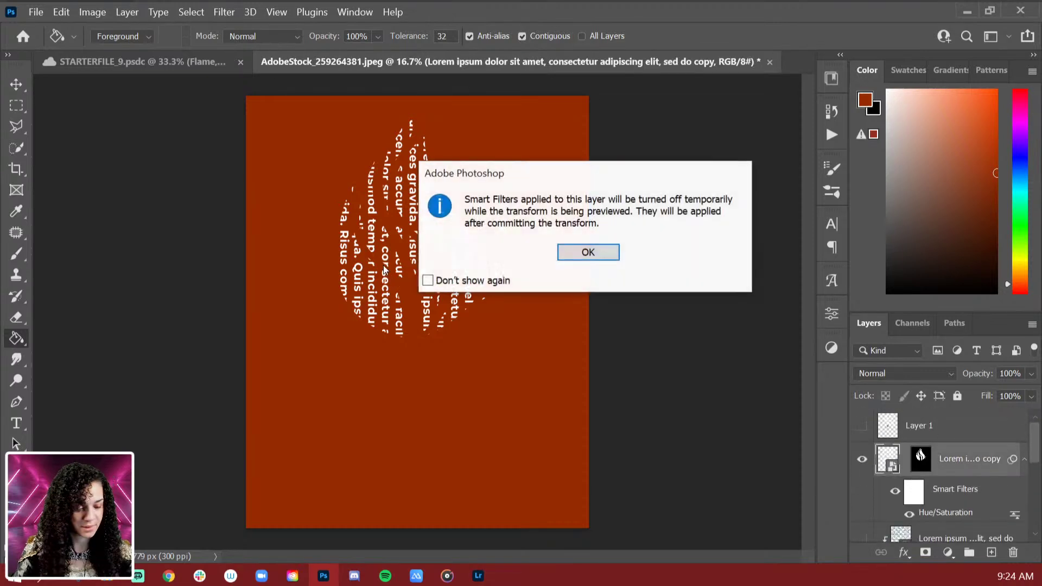
click(588, 253)
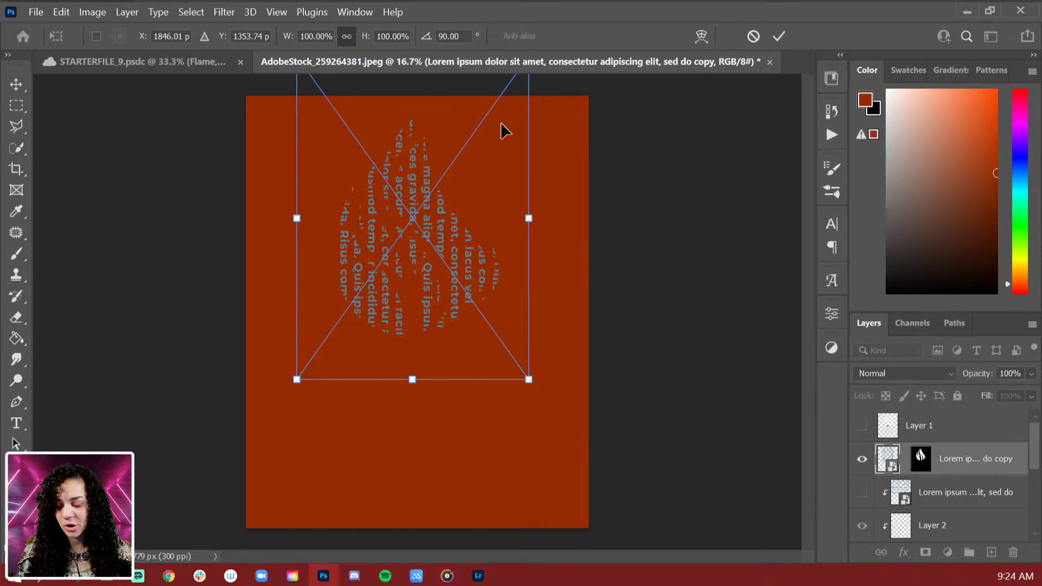
key(ctrl+plus)
drag(509, 155, 505, 307)
right_click(447, 339)
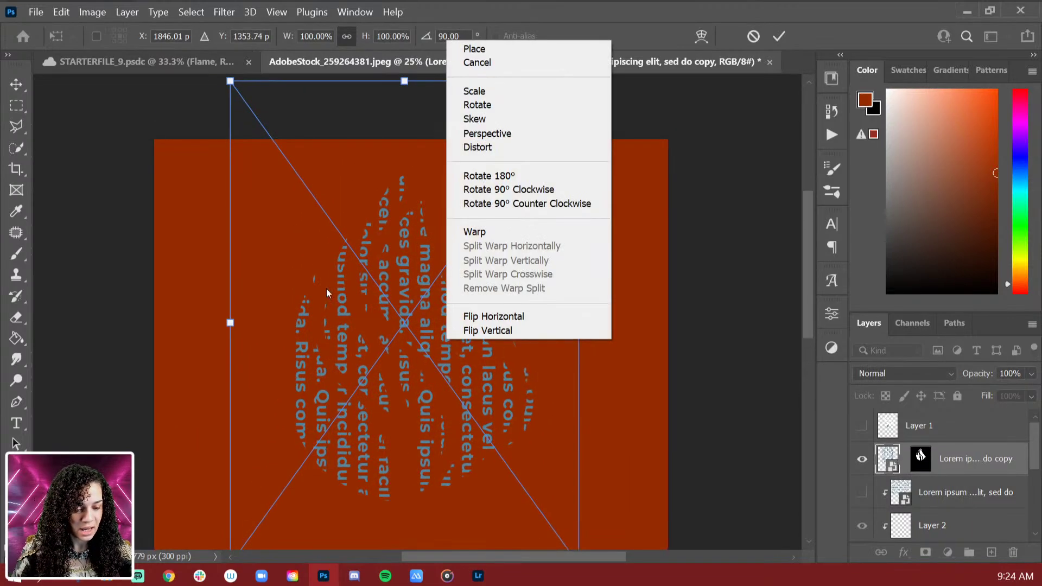
click(486, 232)
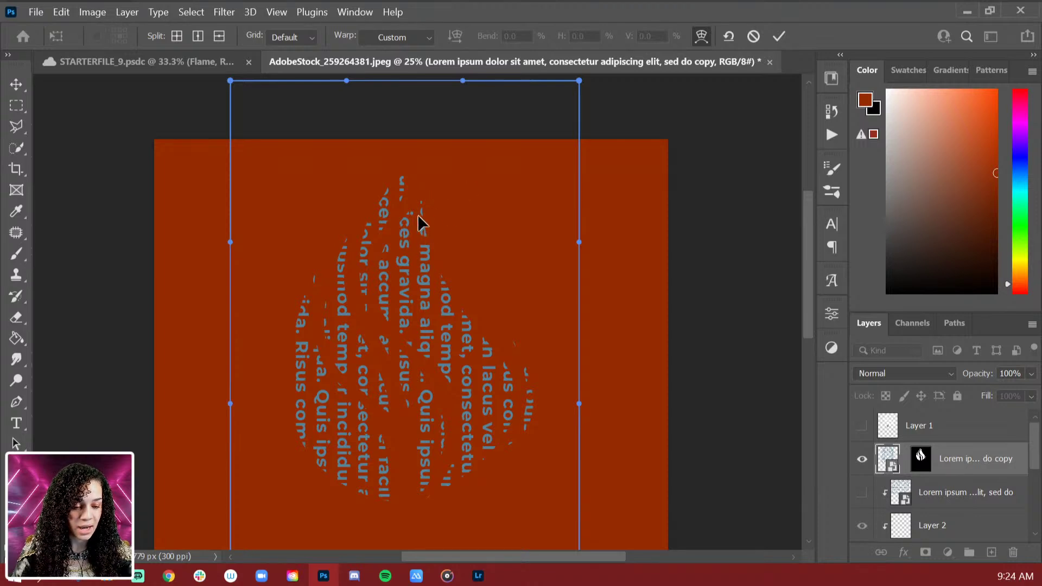
Step: Try to warp the text into strong curves by bending its interior, upper edge and sides, and undo these bends
drag(424, 228, 407, 216)
drag(481, 440, 408, 292)
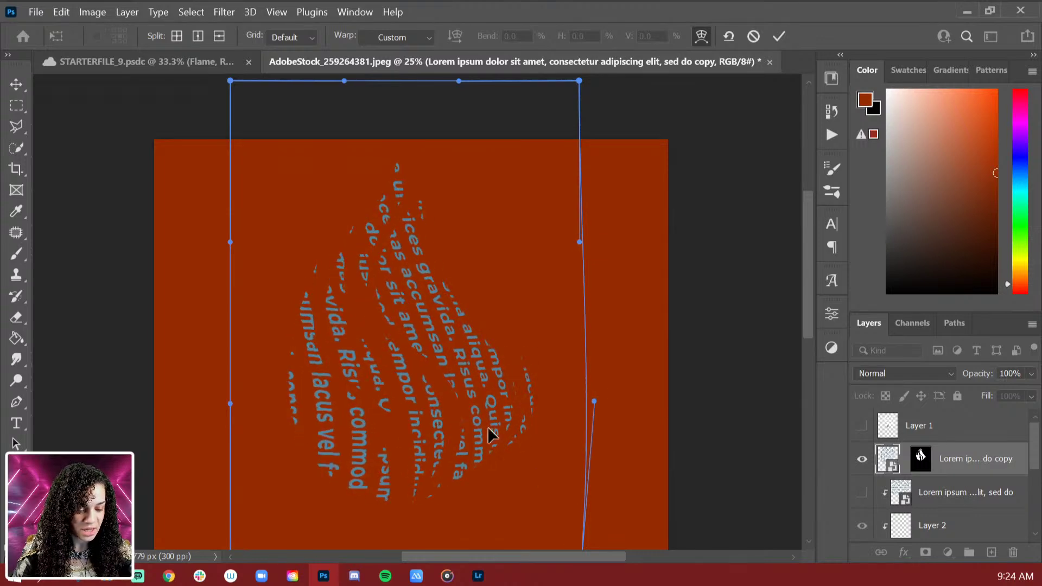
drag(389, 96, 500, 328)
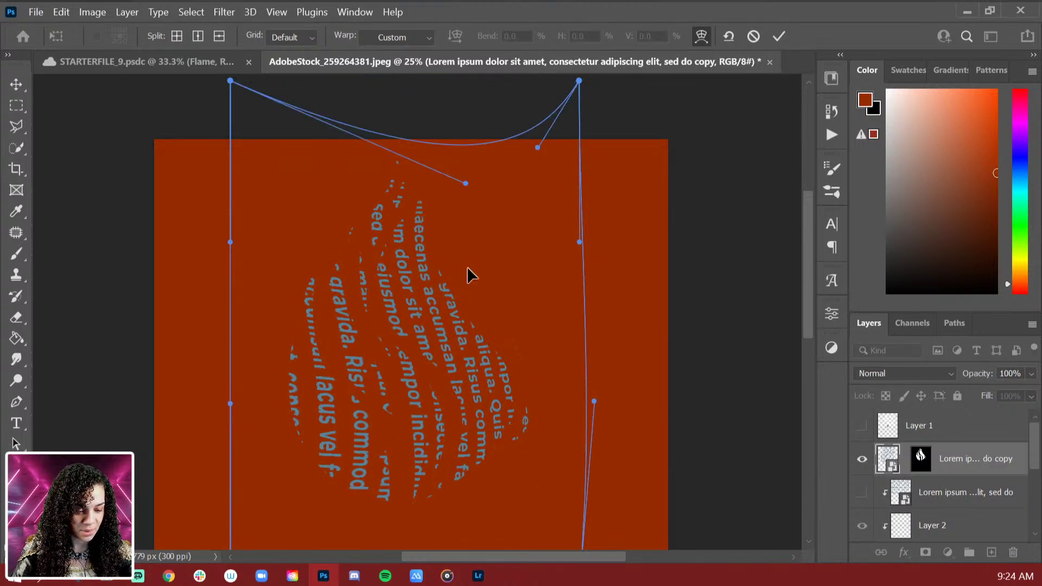
drag(447, 267, 506, 418)
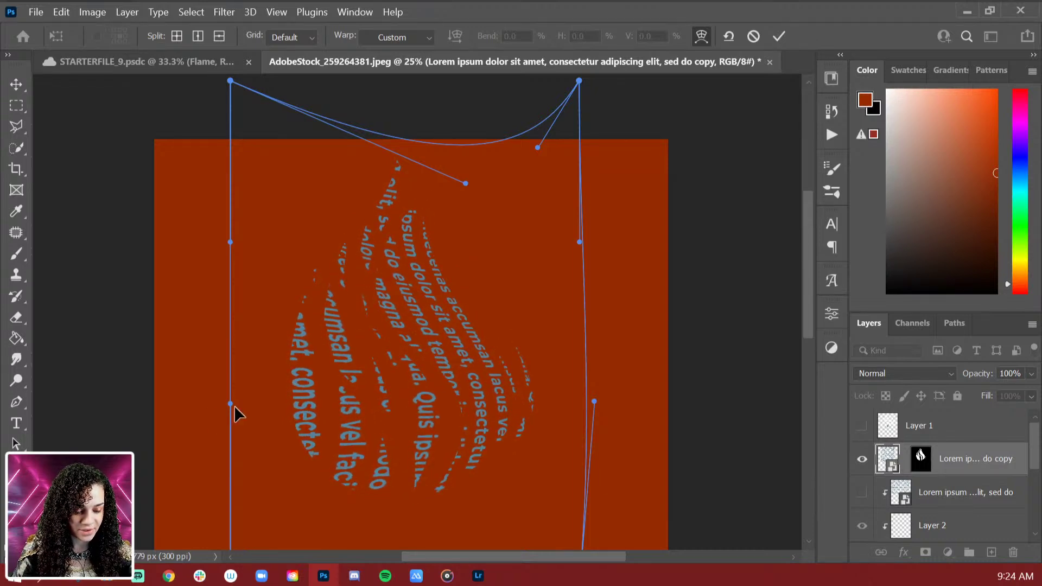
drag(234, 409, 341, 389)
drag(590, 323, 590, 316)
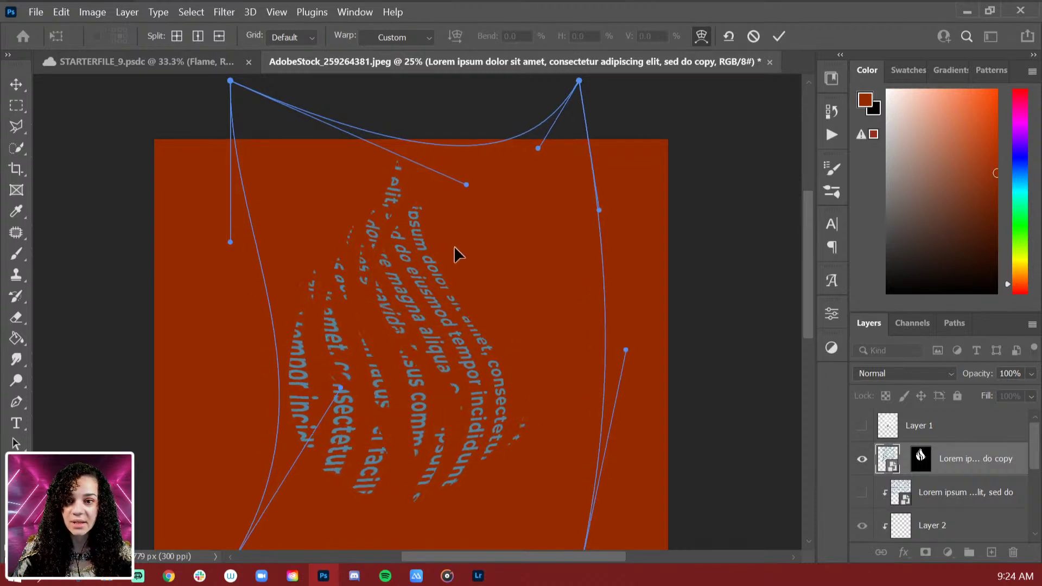
mouse_move(674, 565)
mouse_down()
mouse_move(675, 359)
mouse_move(663, 456)
mouse_move(666, 581)
mouse_up()
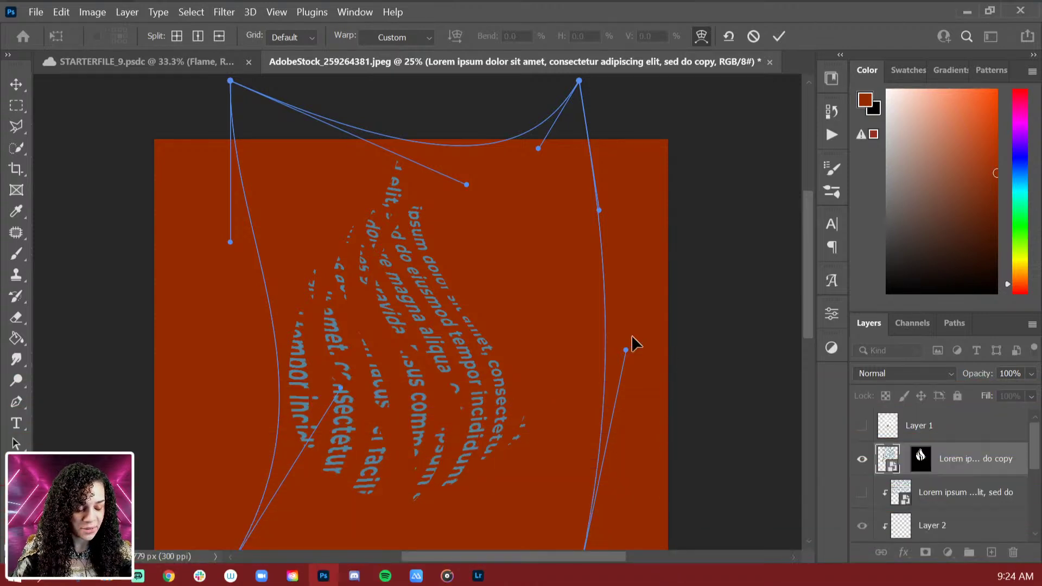
key(ctrl+z)
key(ctrl+z)
key(ctrl+z)
key(ctrl+z)
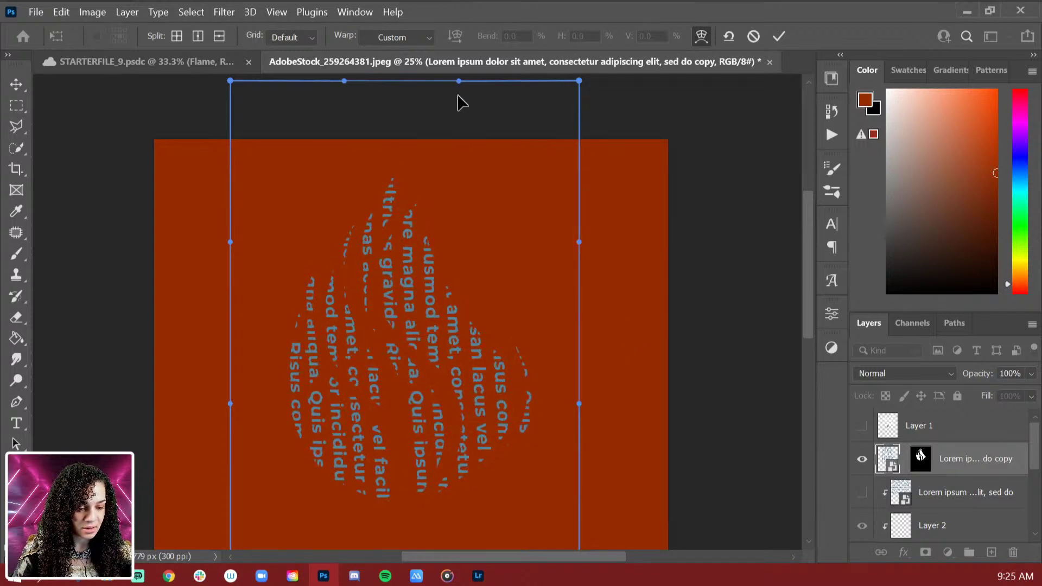
Step: Split the text's warp grid with two horizontal splits and one vertical split near the flame's upper part
right_click(446, 150)
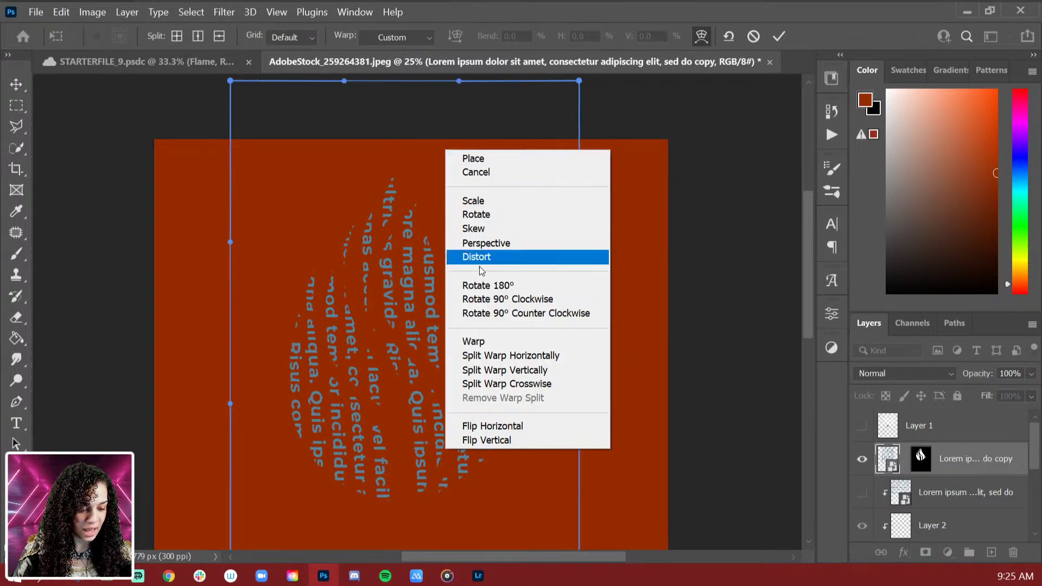
click(505, 355)
click(462, 312)
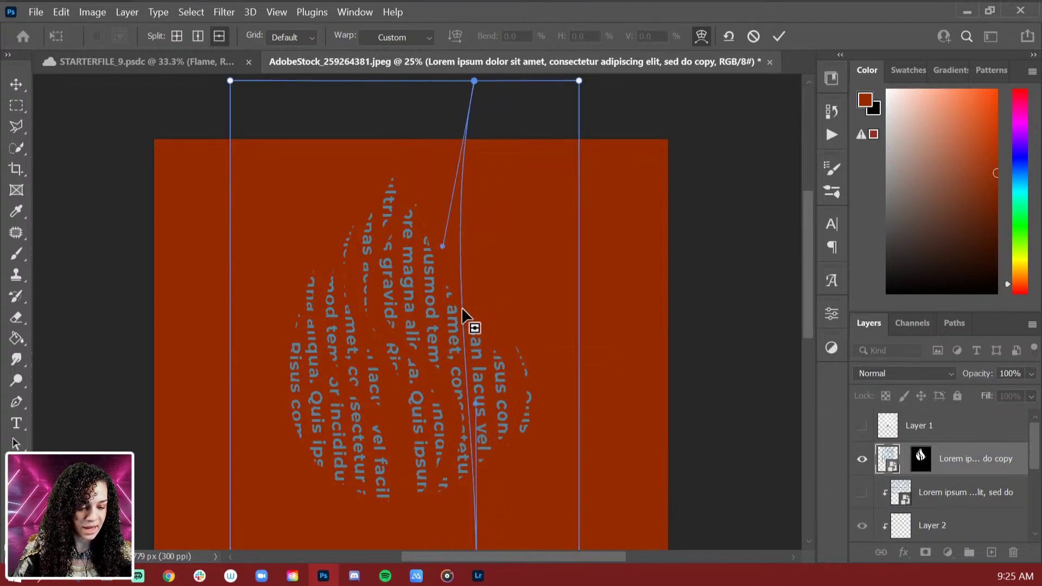
right_click(405, 246)
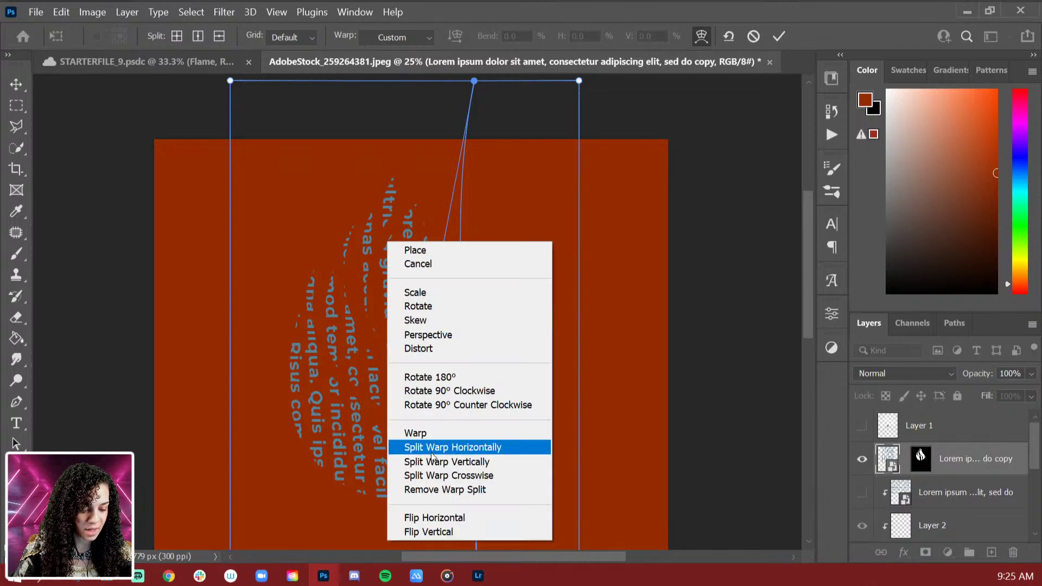
click(440, 446)
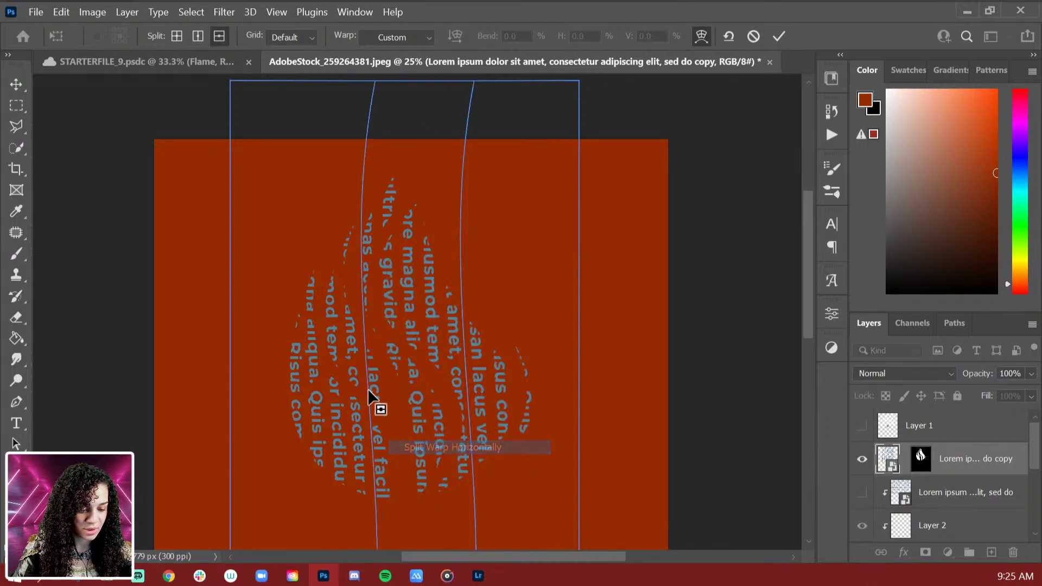
click(349, 405)
right_click(427, 332)
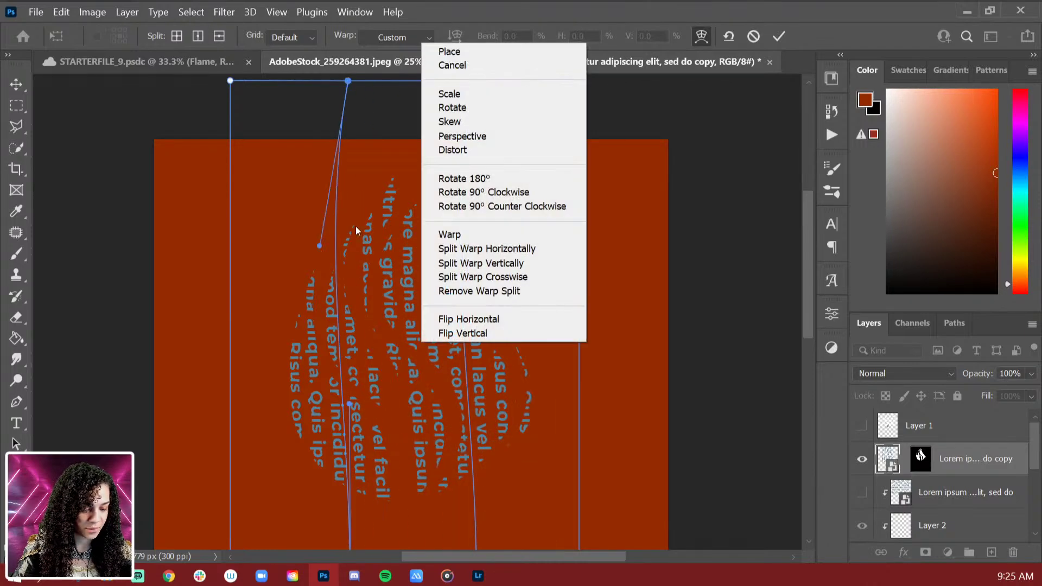
click(491, 264)
click(396, 228)
scroll(388, 333, down, 3)
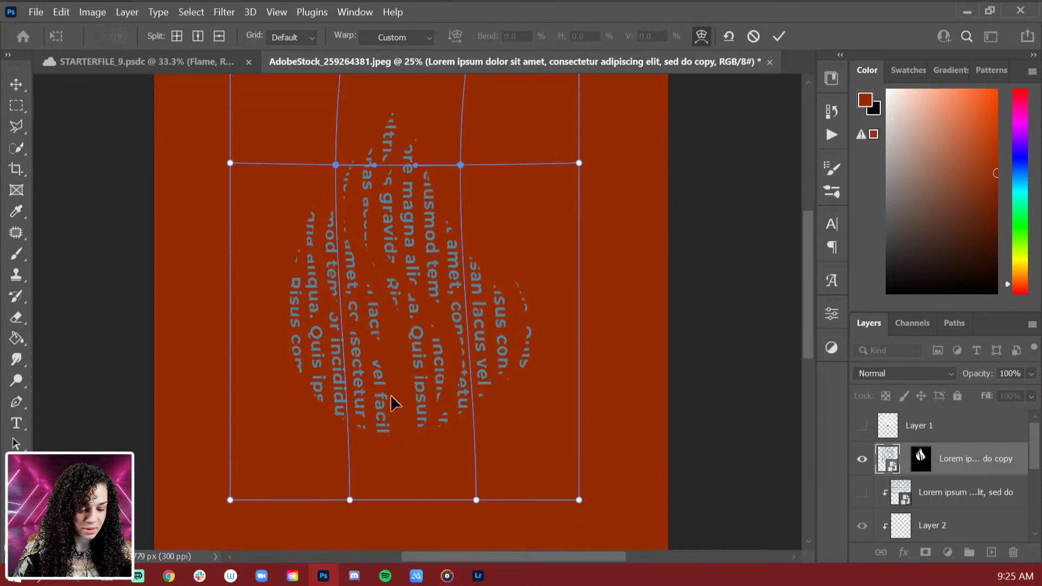
Step: Try an extra horizontal warp split through the middle of the flame text, bend it, and undo both
right_click(417, 339)
click(481, 238)
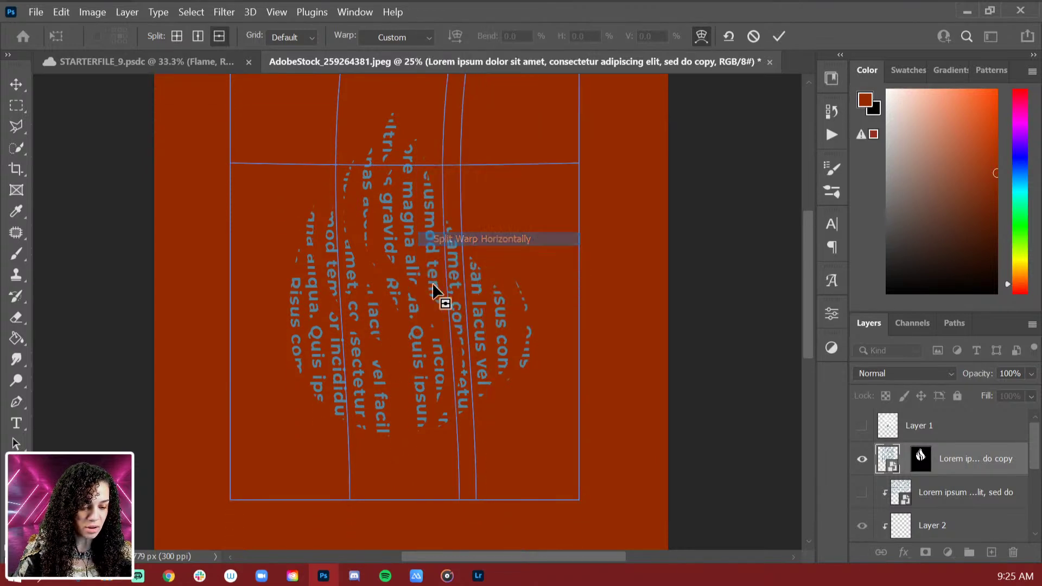
key(ctrl+z)
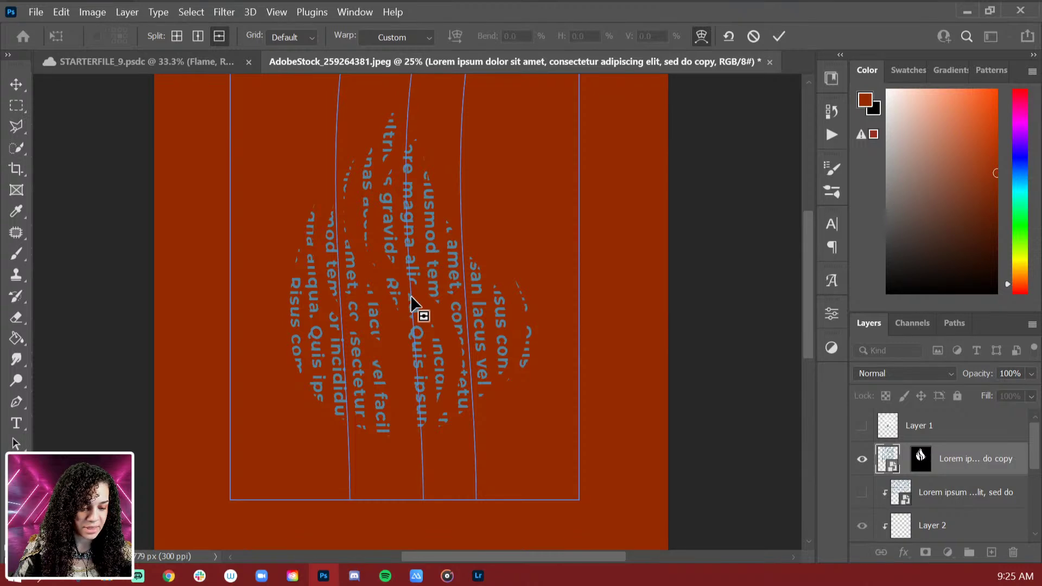
click(406, 303)
scroll(463, 277, up, 4)
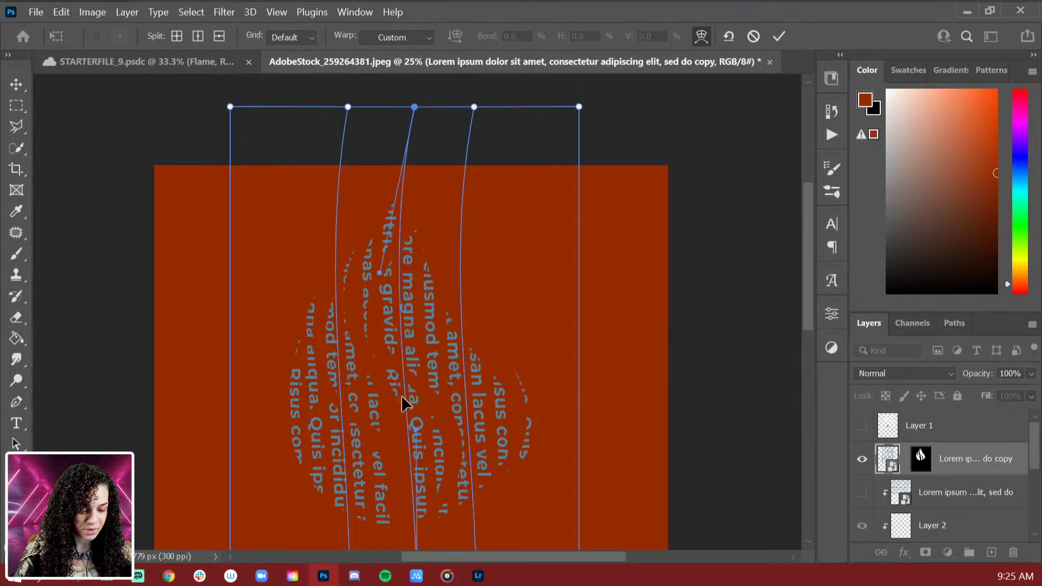
drag(407, 400, 443, 347)
key(ctrl+z)
key(ctrl+z)
key(ctrl+z)
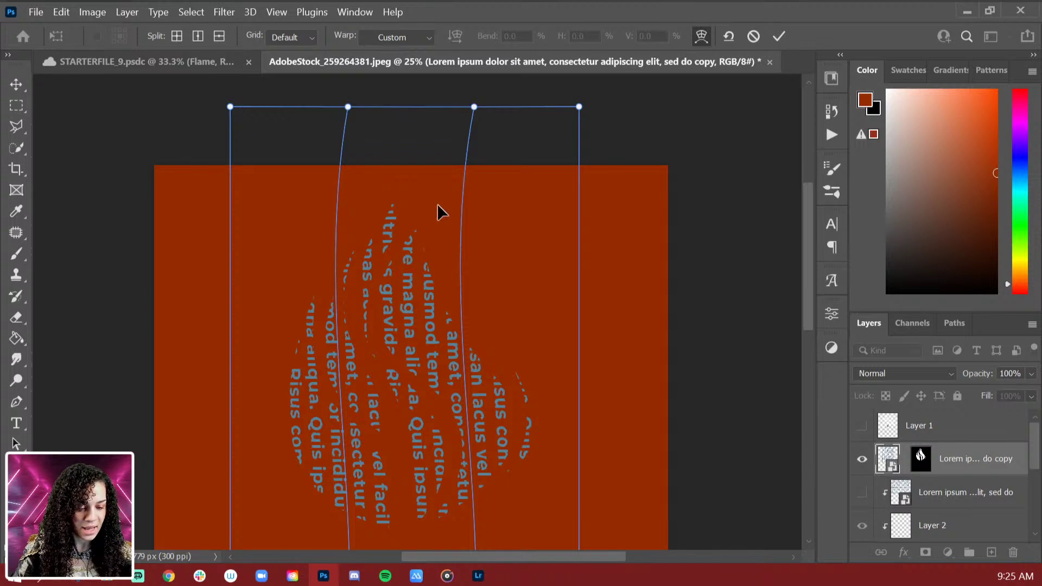
Step: Try to bend the right-hand split line toward the flame's centre, and undo the bend and the remaining warp splits
click(461, 282)
drag(445, 270, 426, 267)
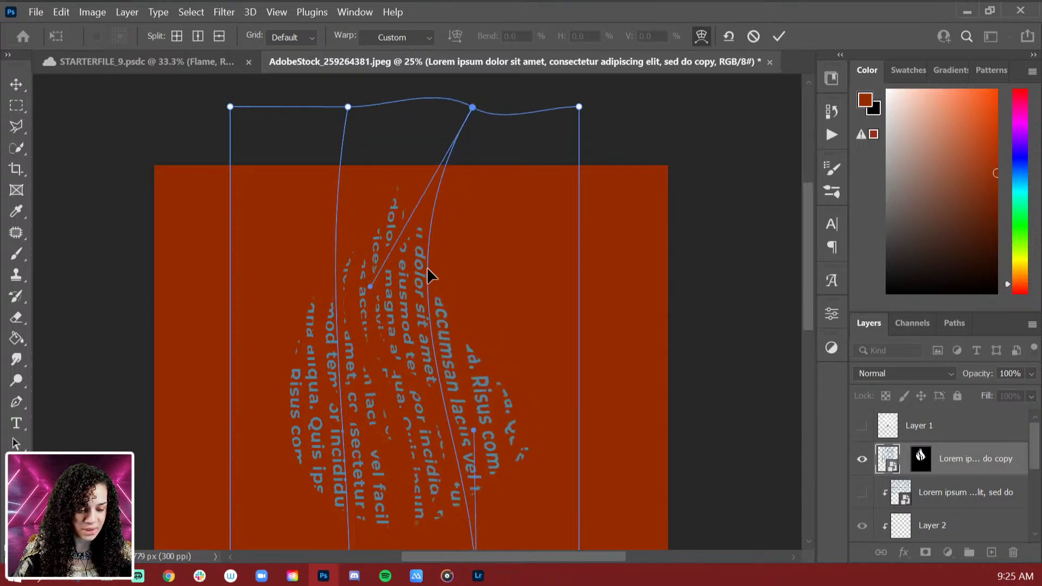
key(ctrl+z)
key(ctrl+z)
key(ctrl+z)
key(ctrl+z)
key(ctrl+z)
key(ctrl+z)
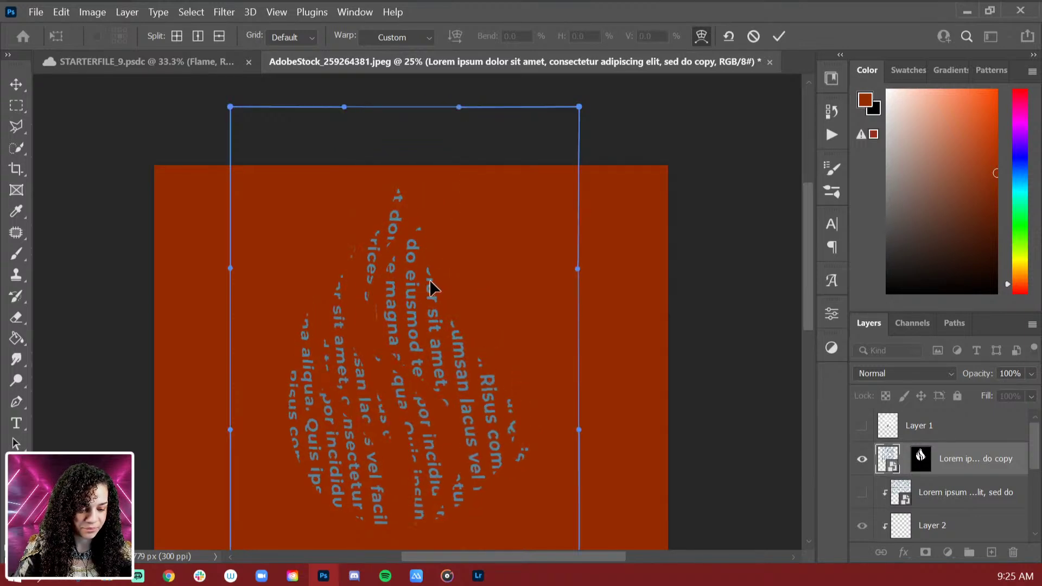
Step: Warp the text lines into flowing curves by bending the interior, the upper edge and the flame's right side
drag(432, 497, 463, 462)
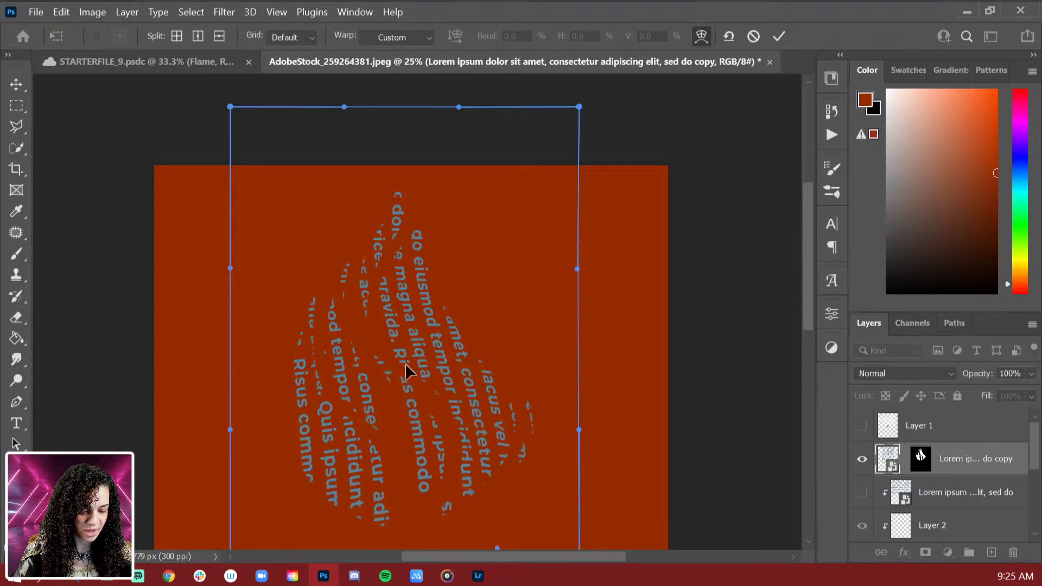
drag(401, 323, 391, 357)
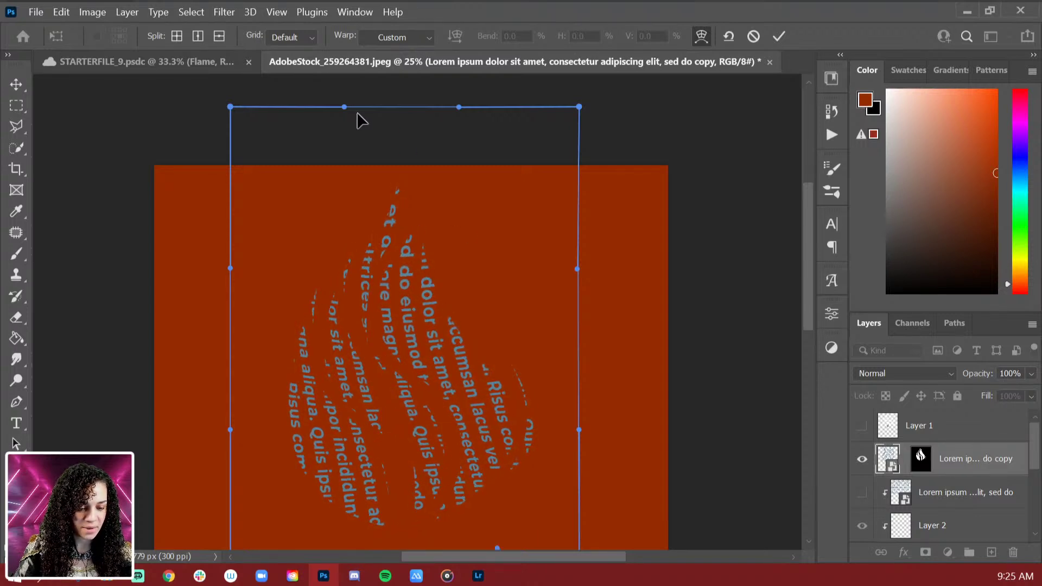
drag(356, 112, 461, 144)
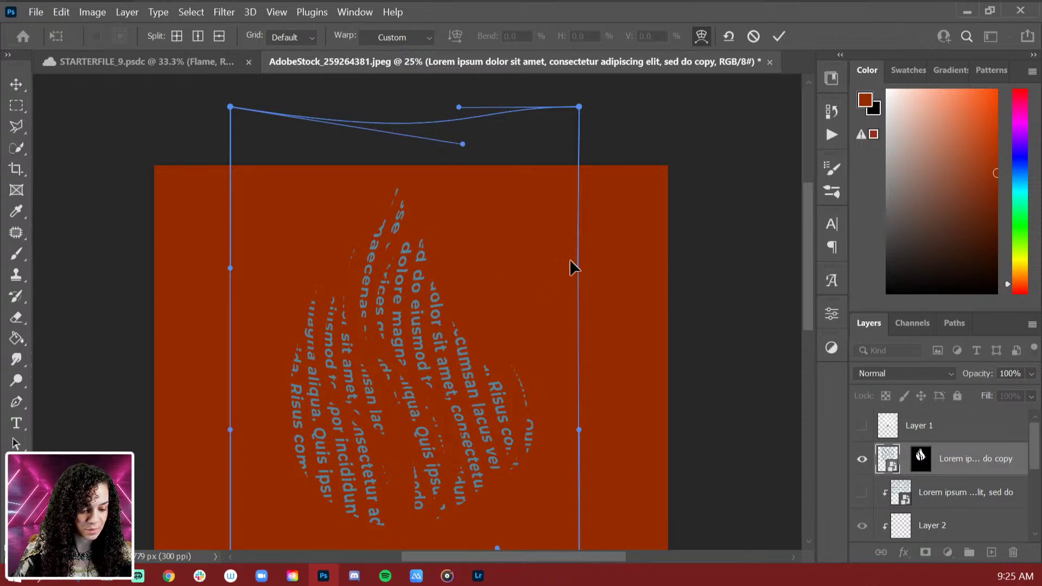
drag(533, 420, 539, 396)
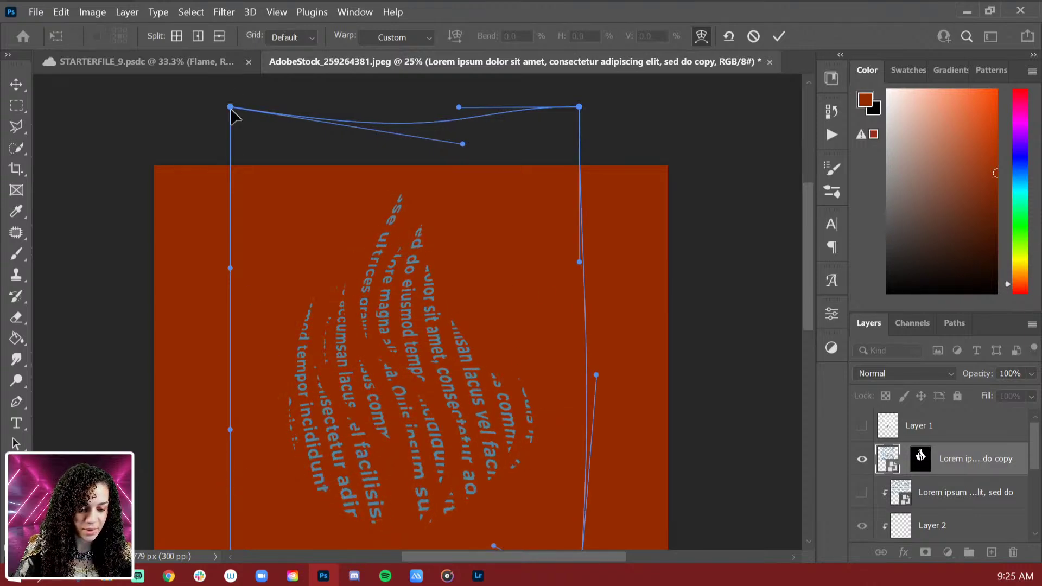
Step: Pull the warp's upper-left and both lower corners inward, curve its right edge to follow the flame, and commit the transform
drag(232, 108, 391, 128)
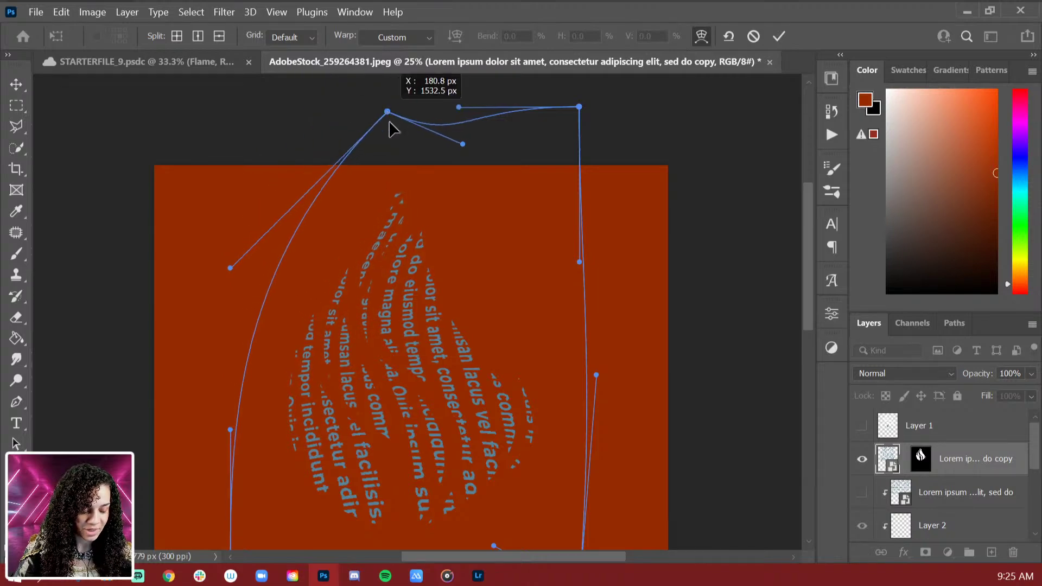
drag(535, 516, 530, 384)
drag(571, 450, 476, 408)
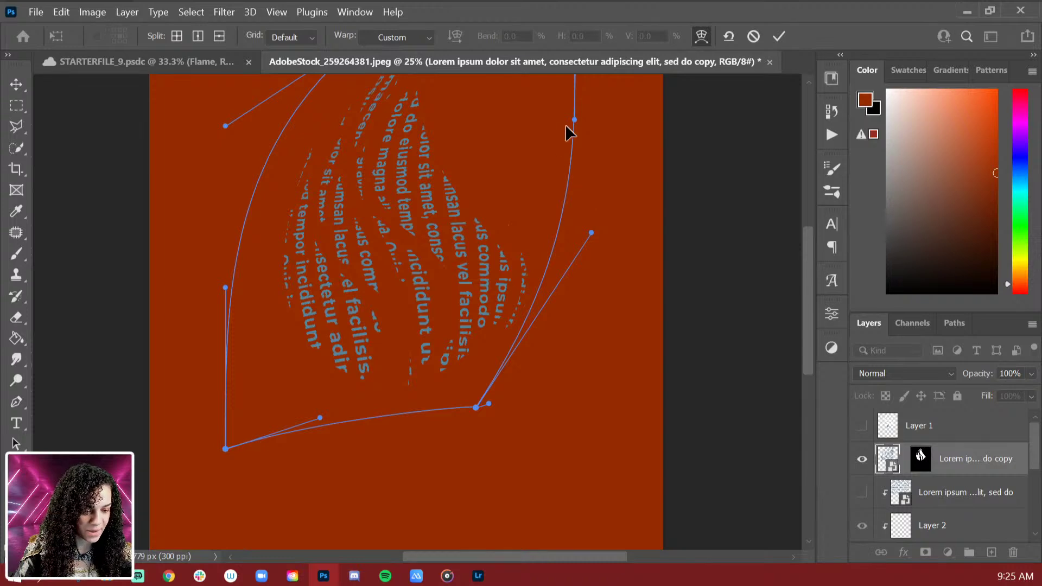
drag(565, 130, 498, 156)
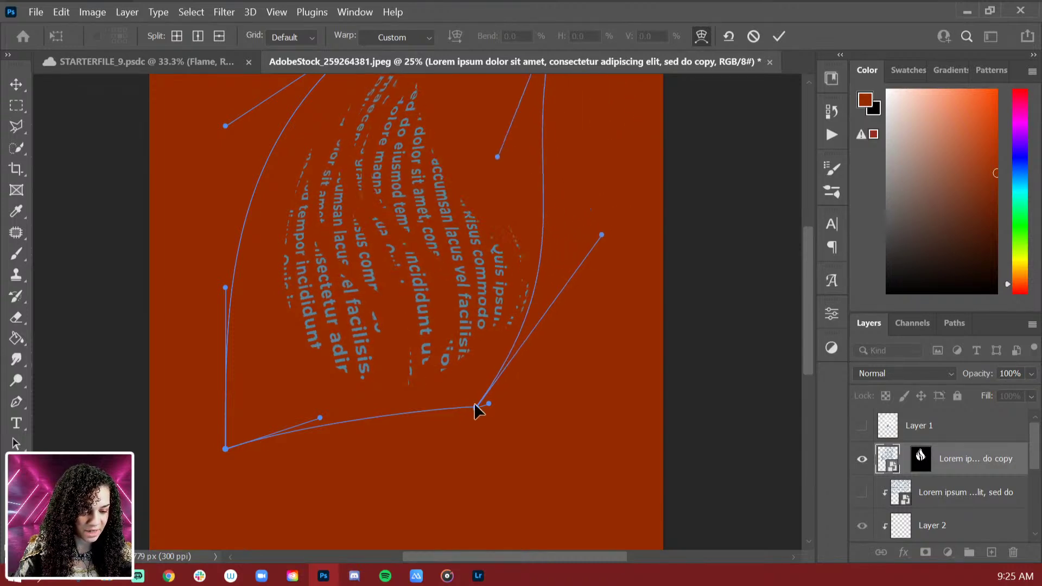
mouse_move(475, 406)
mouse_down()
mouse_move(490, 384)
mouse_move(476, 387)
mouse_up()
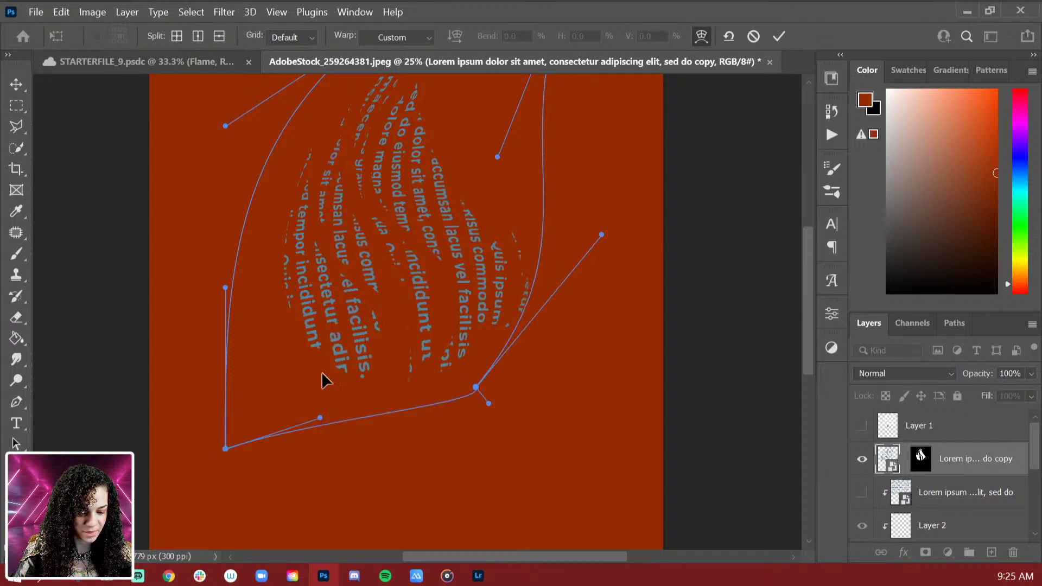
drag(225, 448, 311, 414)
key(Return)
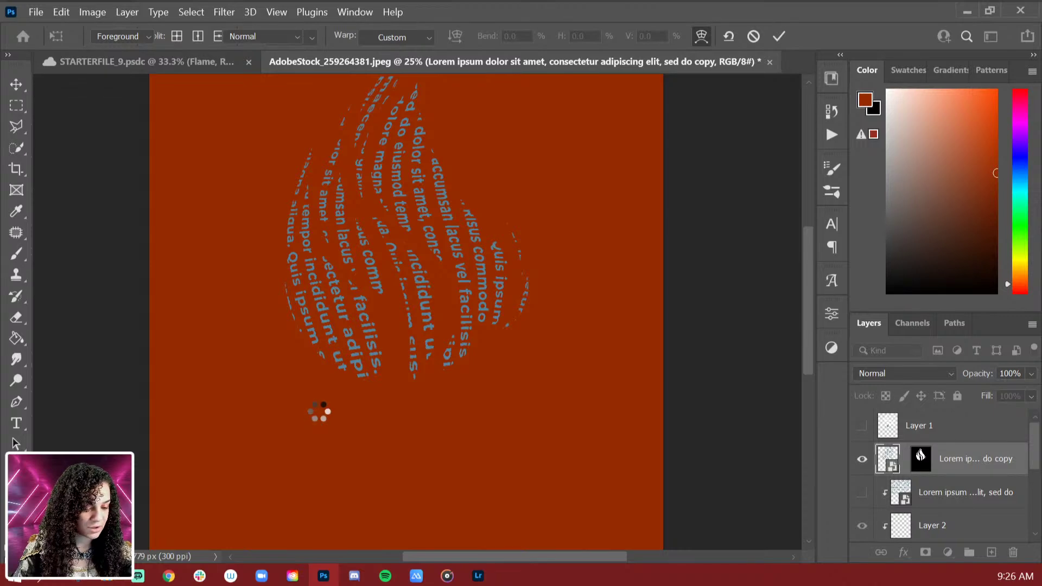
Step: Hide the solid orange-red Layer 3 to show the warped text flame over the candle photo
scroll(858, 471, down, 5)
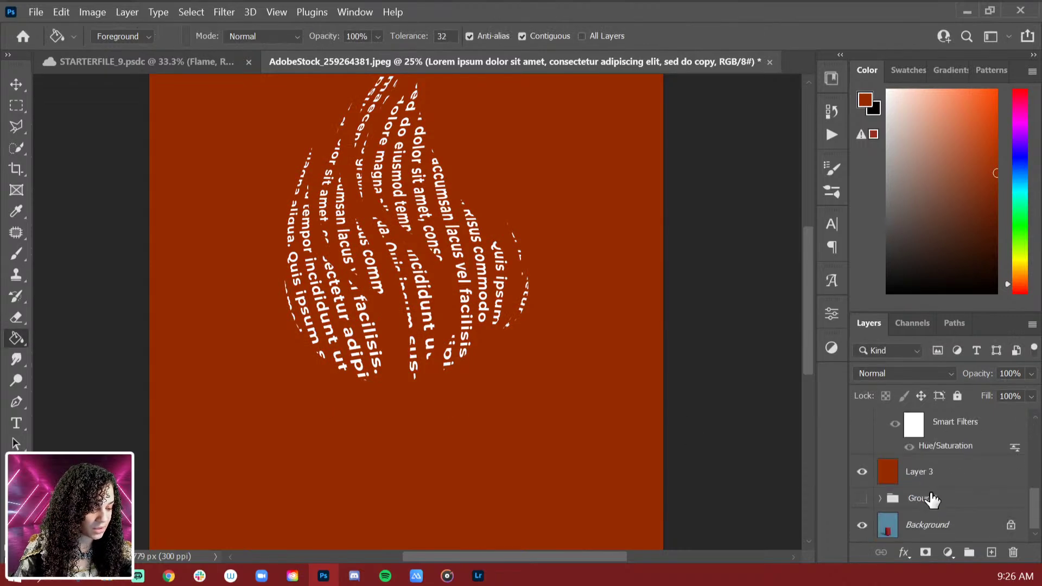
click(862, 471)
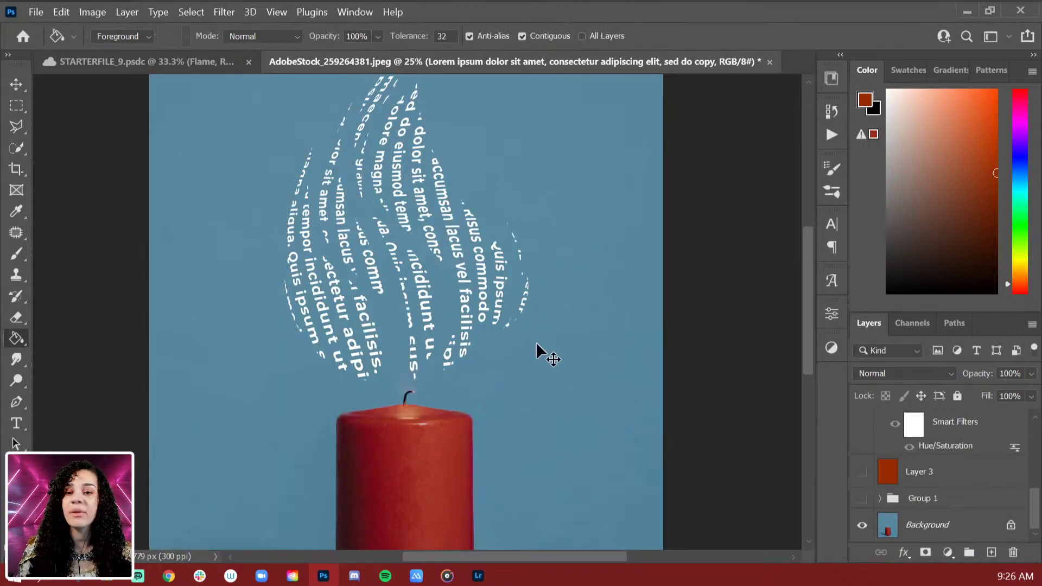
key(ctrl+minus)
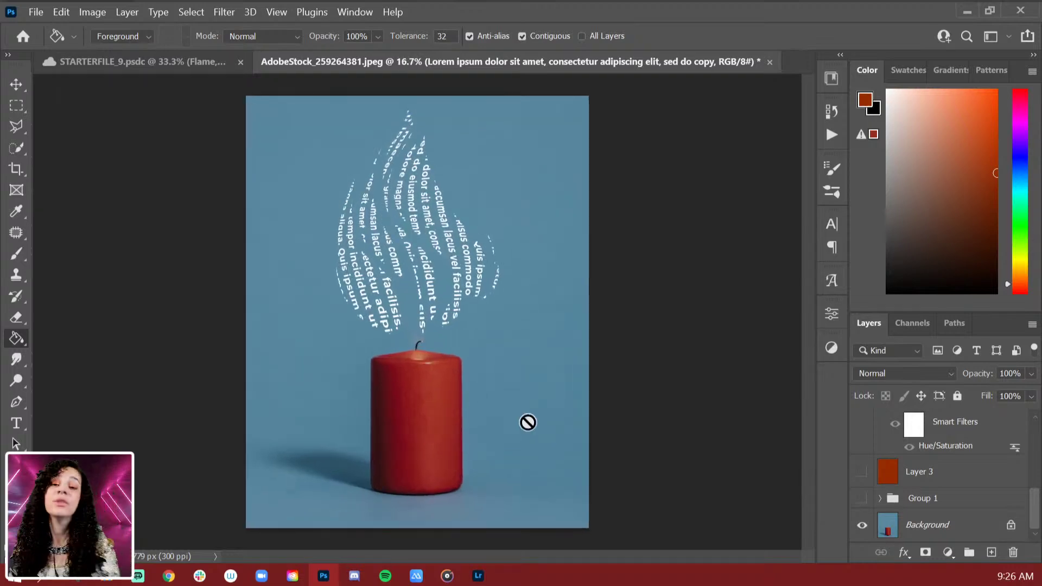
Step: Add a new layer above the warped text copy and set up a white brush at size 45
key(ctrl+plus)
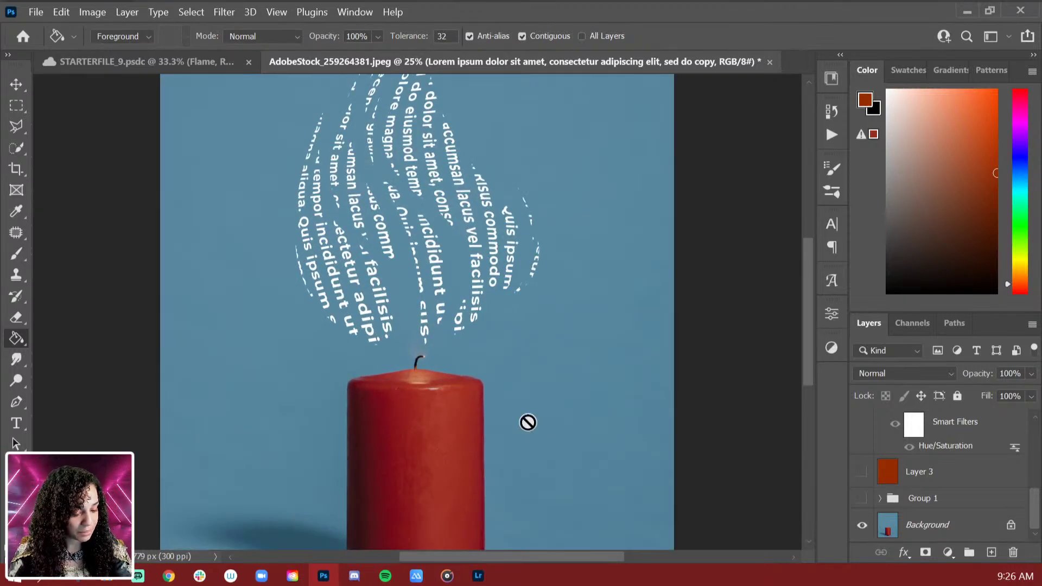
scroll(477, 369, up, 3)
key(l)
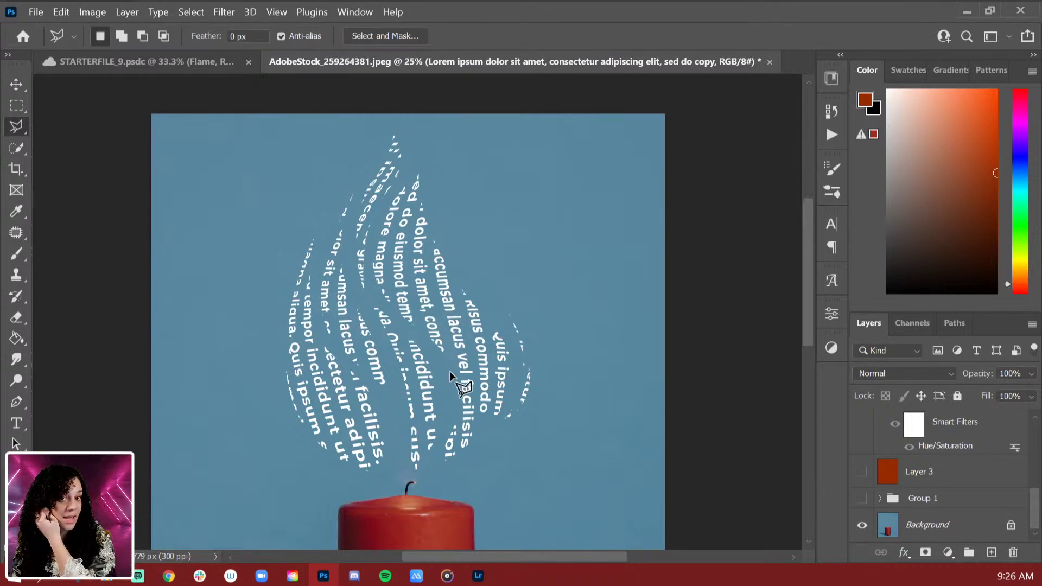
key(b)
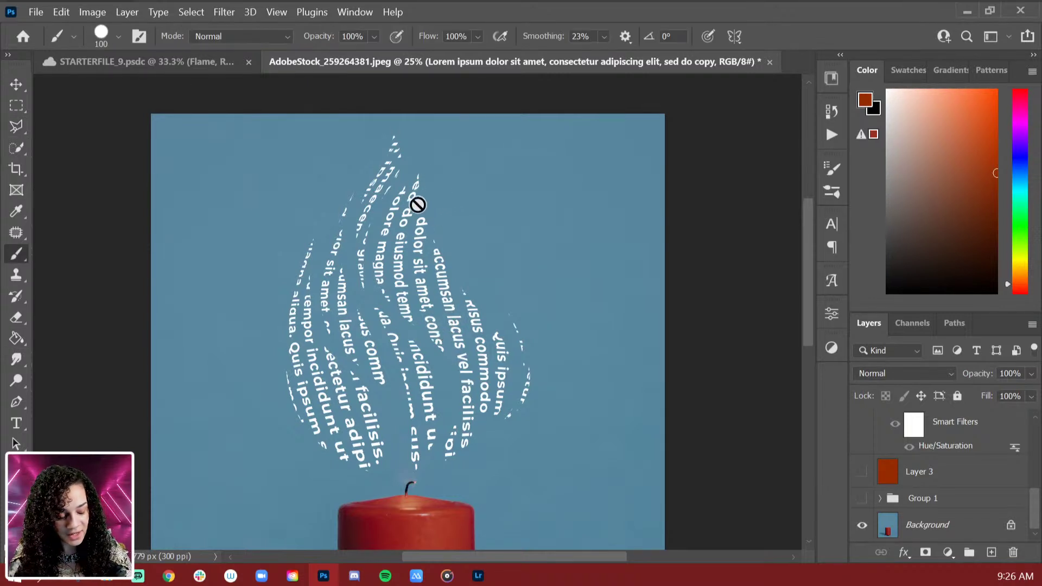
scroll(994, 484, up, 2)
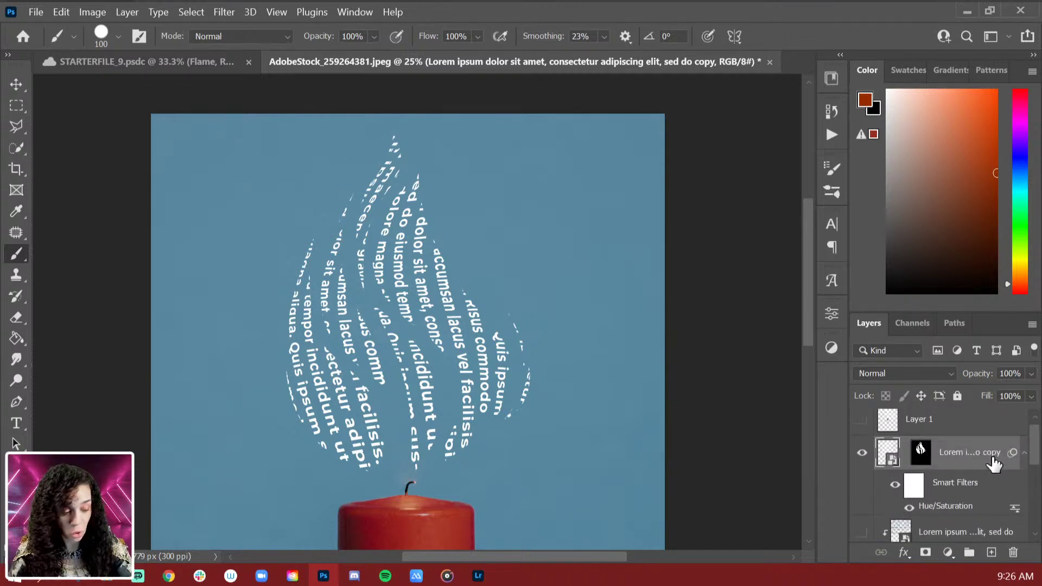
key(ctrl+shift+n)
key(Return)
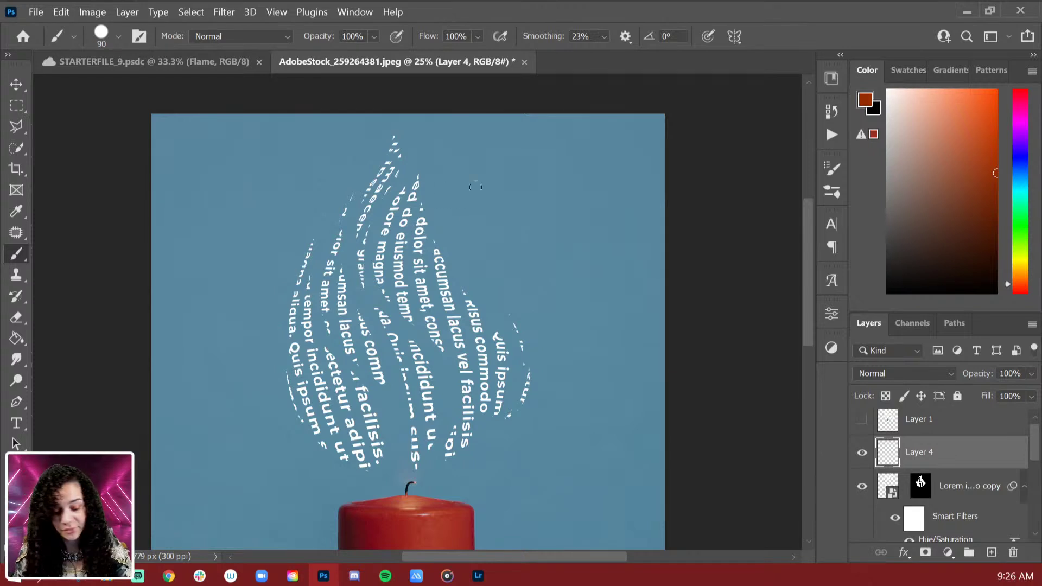
key(bracketleft)
key(d)
key(x)
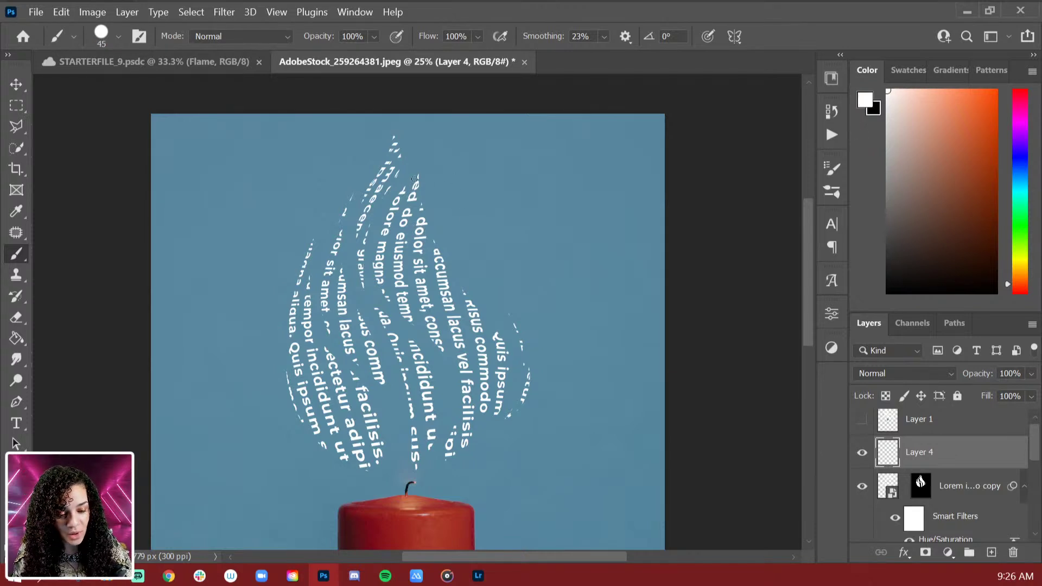
Step: Trace thin white outlines around the flame's large right-hand tongue and along its outer right edge
mouse_move(418, 175)
mouse_down()
mouse_move(378, 239)
mouse_move(391, 304)
mouse_move(456, 387)
mouse_up()
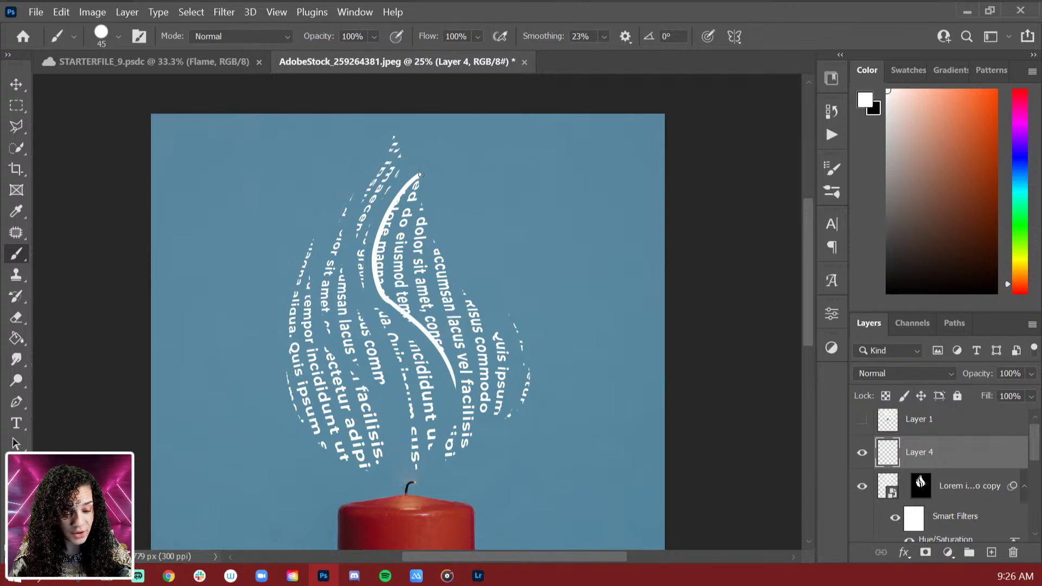
mouse_move(420, 175)
mouse_down()
mouse_move(418, 209)
mouse_move(484, 377)
mouse_up()
mouse_move(472, 307)
mouse_down()
mouse_move(494, 342)
mouse_move(467, 443)
mouse_up()
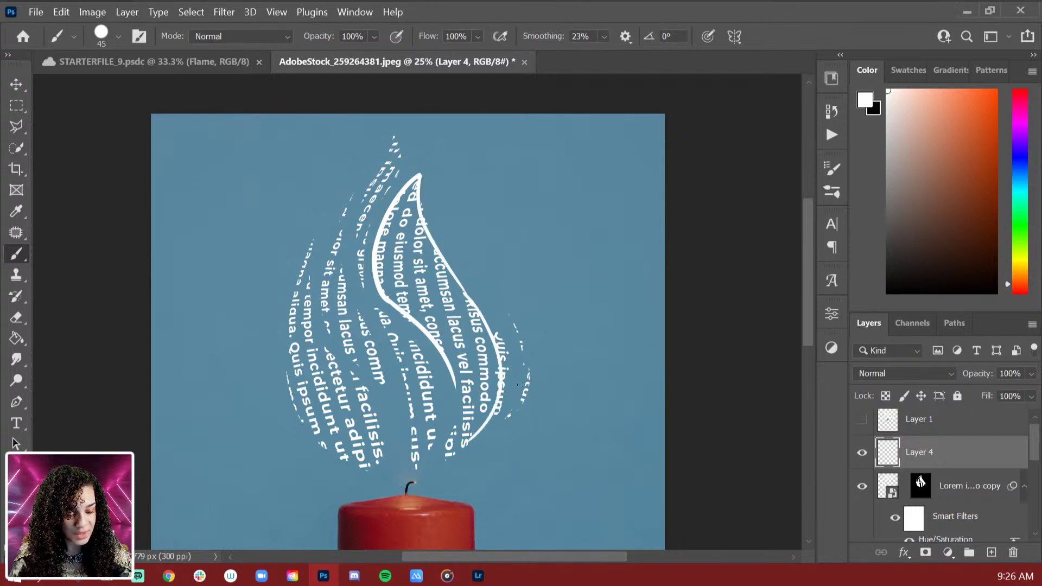
mouse_move(508, 319)
mouse_down()
mouse_move(518, 363)
mouse_move(510, 416)
mouse_move(517, 335)
mouse_move(498, 427)
mouse_up()
key(ctrl+z)
key(ctrl+z)
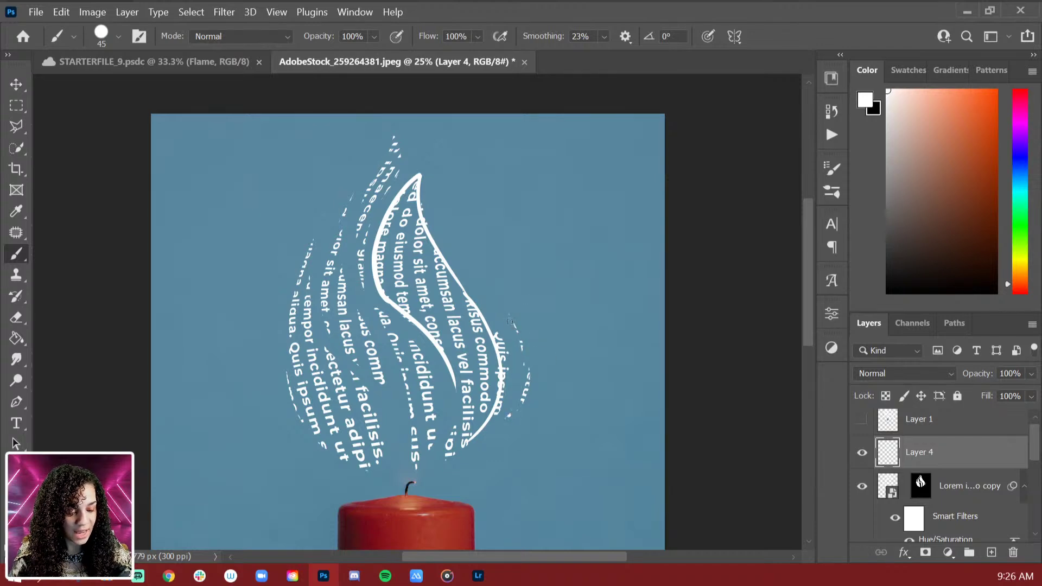
drag(511, 322, 513, 406)
Step: Trace the flame's top tip, central lick and left-hand tongues with thin curved white lines
drag(378, 166, 356, 265)
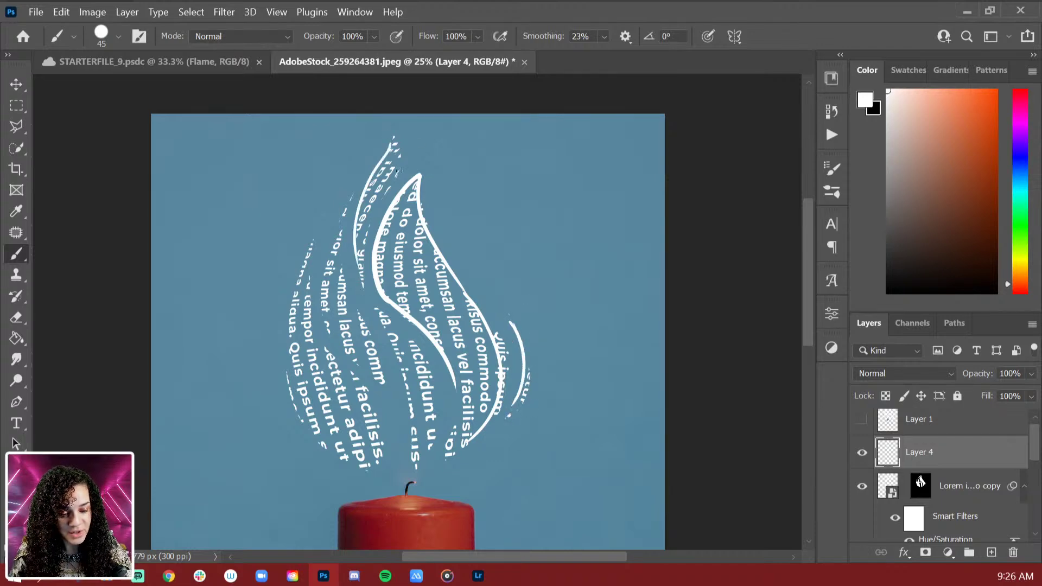
mouse_move(391, 126)
mouse_down()
mouse_move(388, 195)
mouse_move(365, 262)
mouse_up()
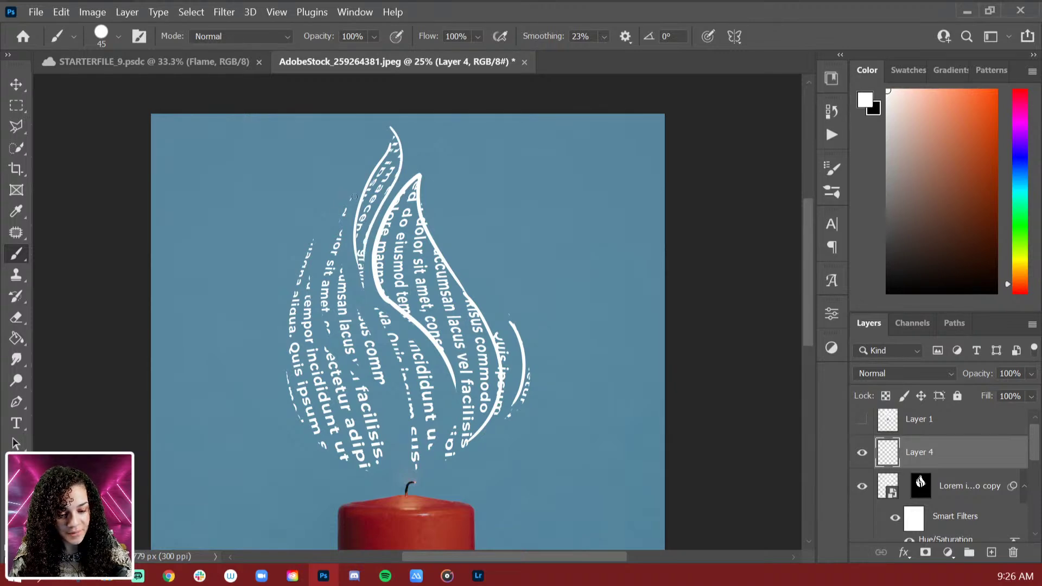
mouse_move(354, 197)
mouse_down()
mouse_move(340, 243)
mouse_move(371, 340)
mouse_move(318, 286)
mouse_move(375, 379)
mouse_move(396, 346)
mouse_move(414, 458)
mouse_up()
drag(386, 314, 443, 434)
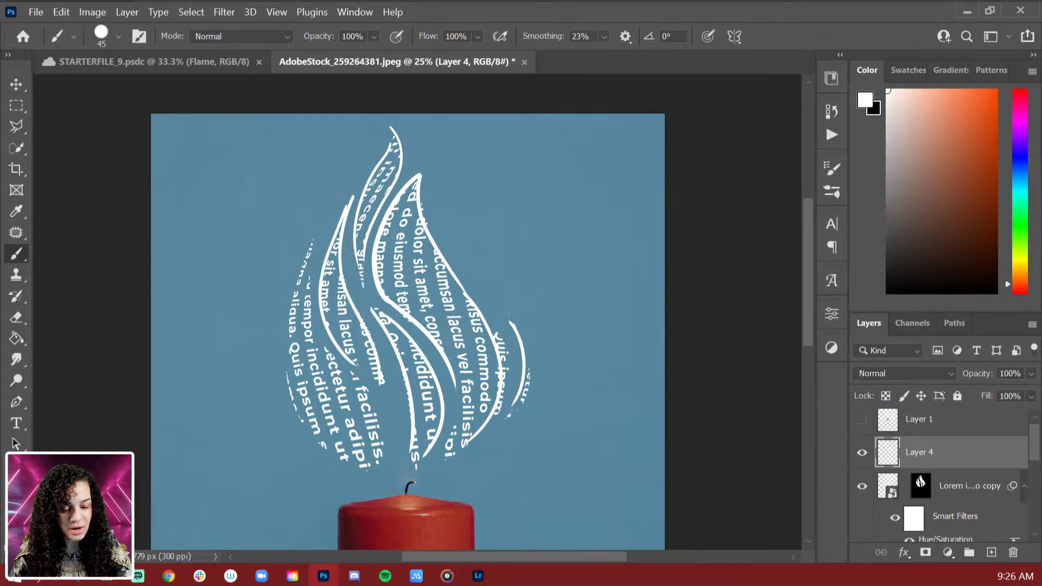
mouse_move(312, 247)
mouse_down()
mouse_move(377, 411)
mouse_move(383, 455)
mouse_move(293, 340)
mouse_move(291, 410)
mouse_up()
Step: Enlarge the brush to 200 and paint bold white squiggles and radiating dashes to the right of the flame
key(bracketright)
key(bracketright)
mouse_move(480, 265)
mouse_down()
mouse_move(573, 114)
mouse_move(528, 158)
mouse_move(603, 183)
mouse_move(633, 210)
mouse_up()
key(ctrl+z)
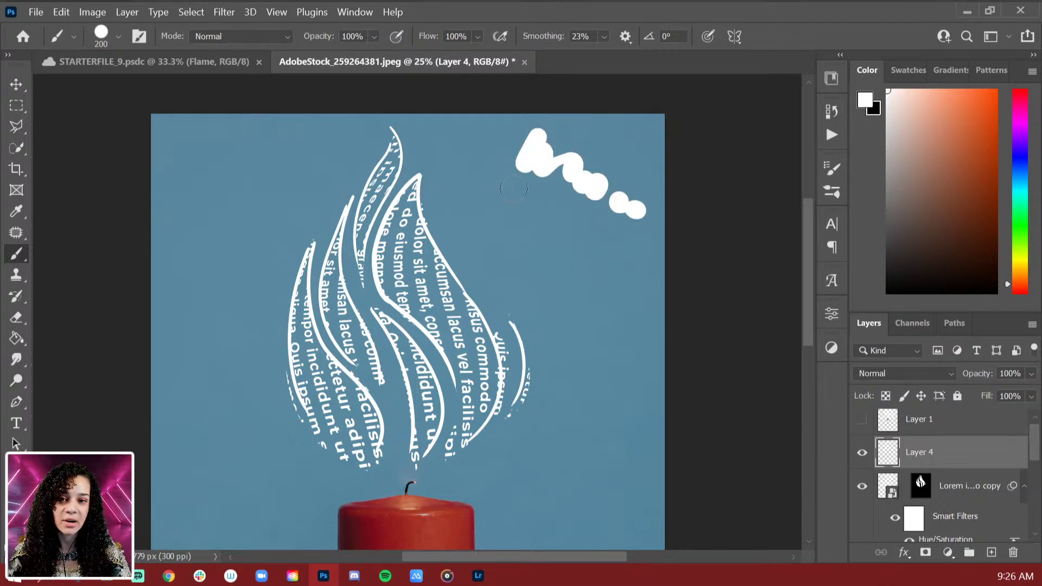
drag(524, 202, 624, 253)
mouse_move(509, 182)
mouse_down()
mouse_move(475, 194)
mouse_move(501, 185)
mouse_move(488, 153)
mouse_move(538, 271)
mouse_up()
drag(486, 291, 495, 253)
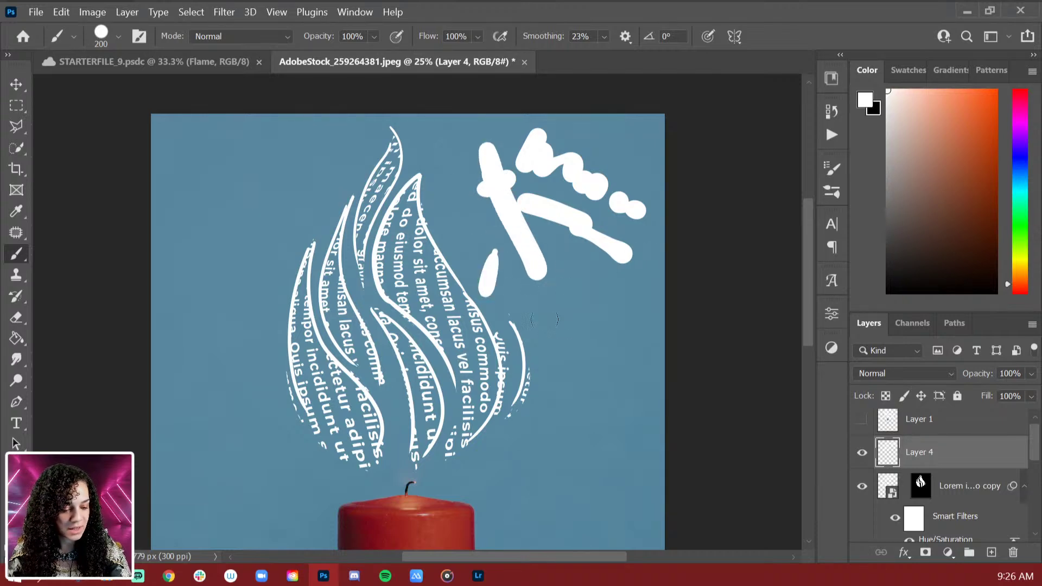
drag(540, 319, 576, 283)
drag(551, 370, 606, 329)
drag(549, 423, 597, 413)
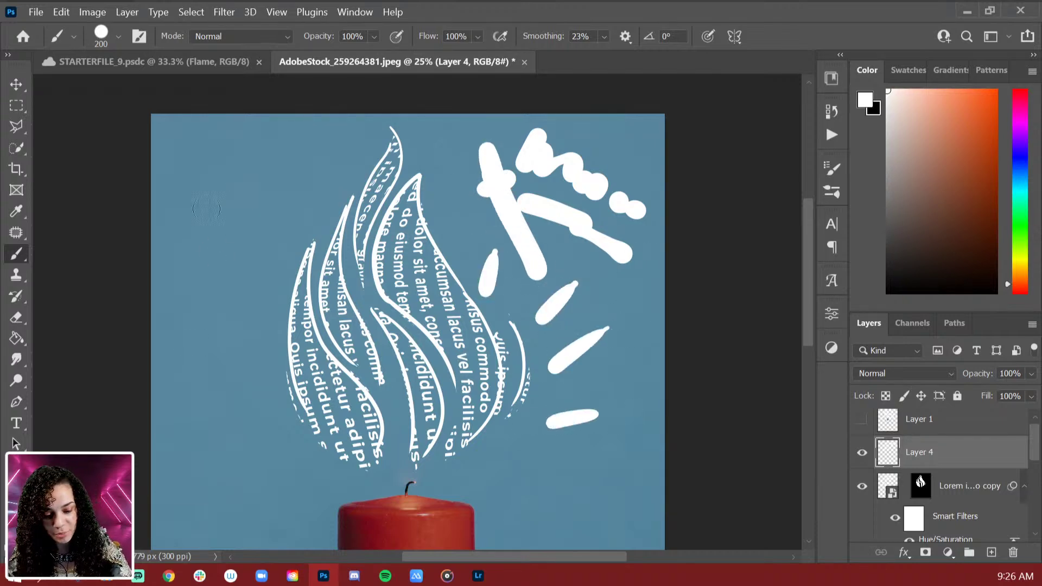
Step: Paint a bold white X, a small circle and radiating dashes to the left of the flame and above the candle's shadow
drag(222, 399, 202, 442)
drag(187, 421, 230, 434)
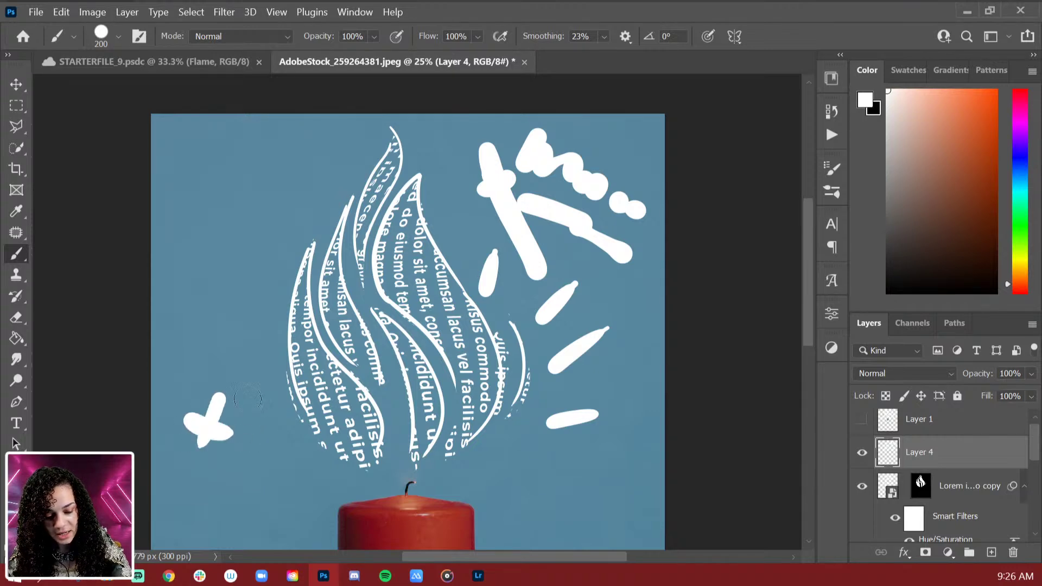
drag(251, 383, 255, 404)
drag(229, 333, 168, 293)
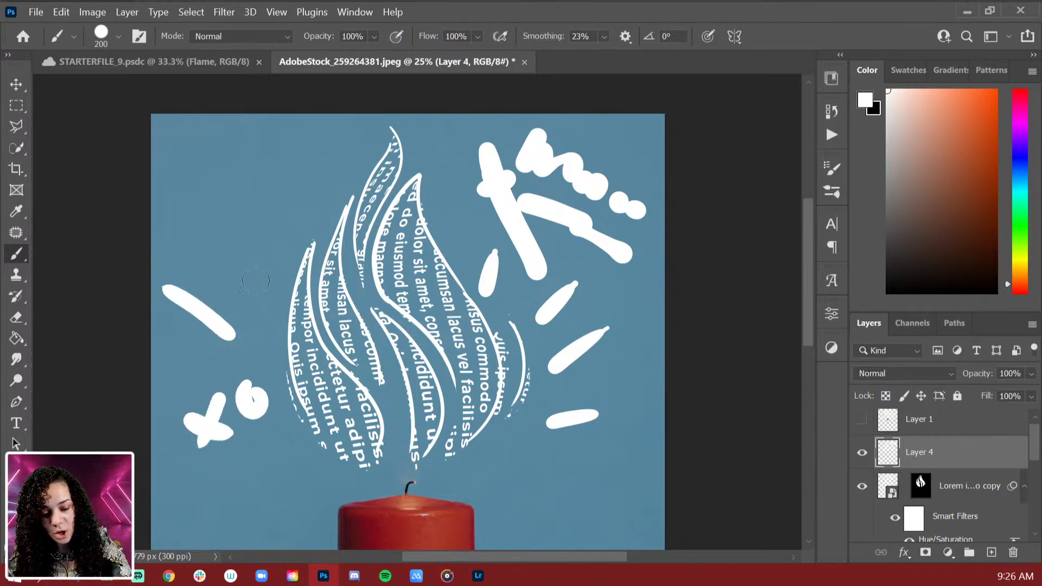
drag(250, 265, 163, 173)
drag(305, 209, 284, 144)
drag(536, 385, 590, 235)
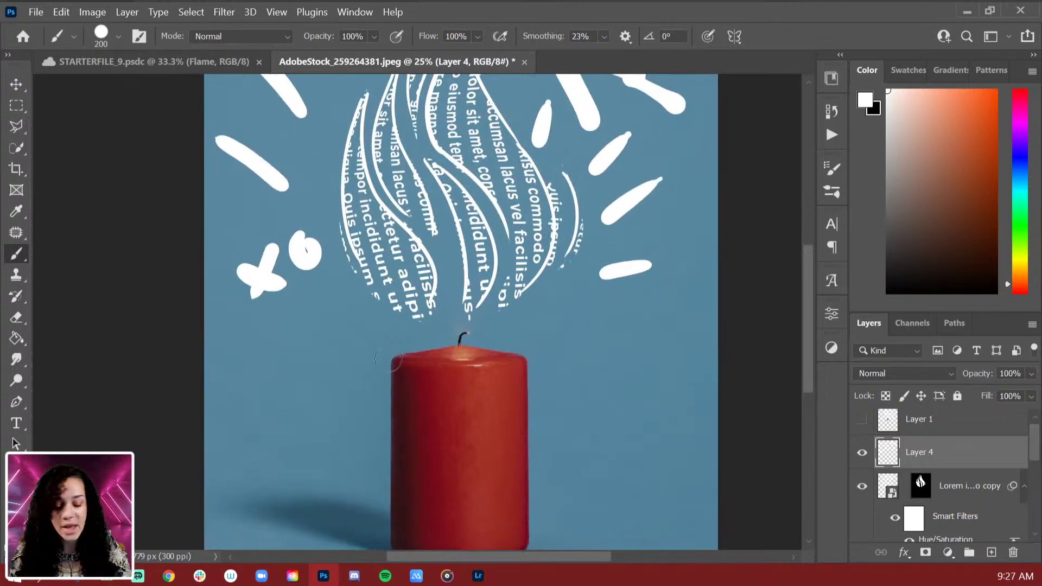
mouse_move(345, 320)
mouse_down()
mouse_move(317, 331)
mouse_move(257, 393)
mouse_up()
drag(359, 352, 342, 368)
Step: Reduce the brush to 125 and paint white curved lines wrapping around the red candle
drag(616, 458, 566, 347)
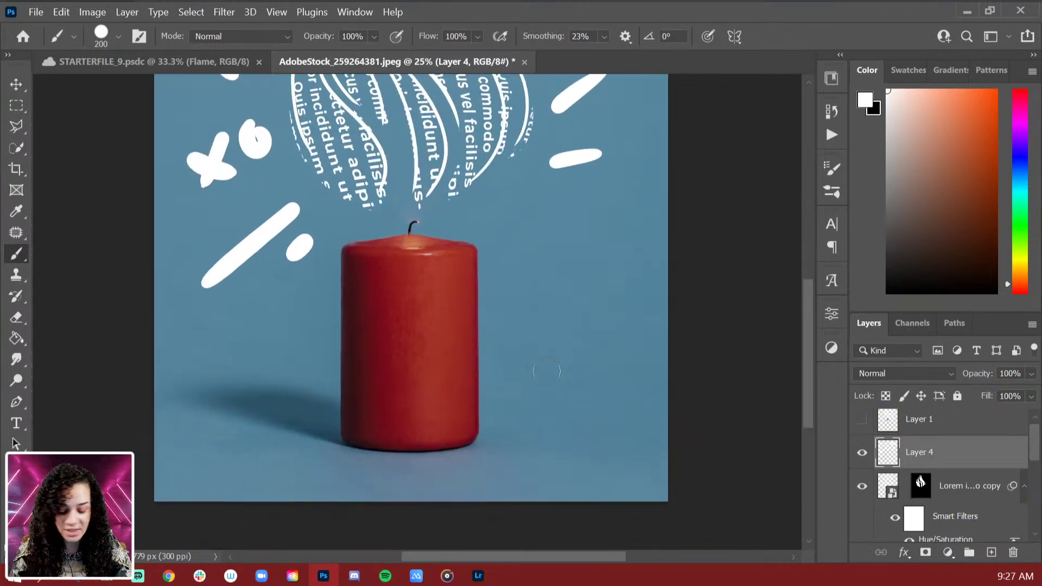
key(bracketleft)
key(bracketleft)
key(bracketleft)
mouse_move(339, 437)
mouse_down()
mouse_move(471, 387)
mouse_move(484, 366)
mouse_up()
mouse_move(339, 324)
mouse_down()
mouse_move(463, 320)
mouse_move(480, 295)
mouse_up()
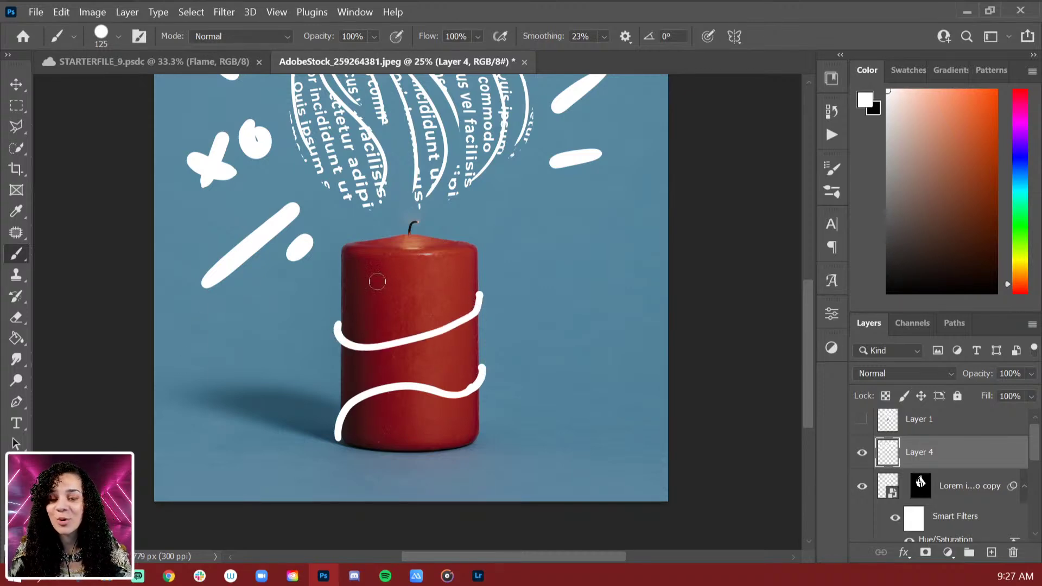
mouse_move(346, 282)
mouse_down()
mouse_move(416, 313)
mouse_move(428, 364)
mouse_up()
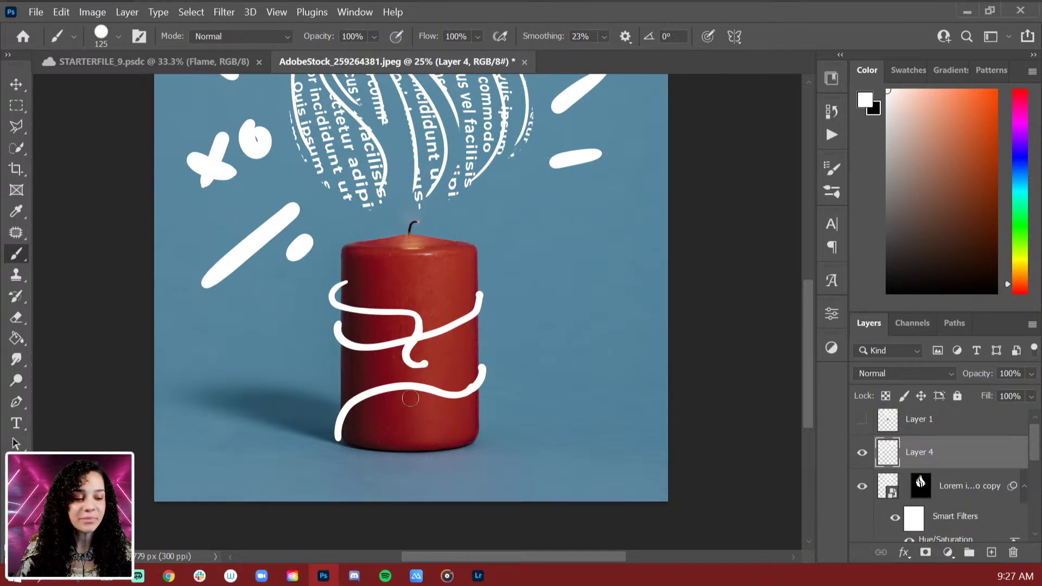
key(ctrl+minus)
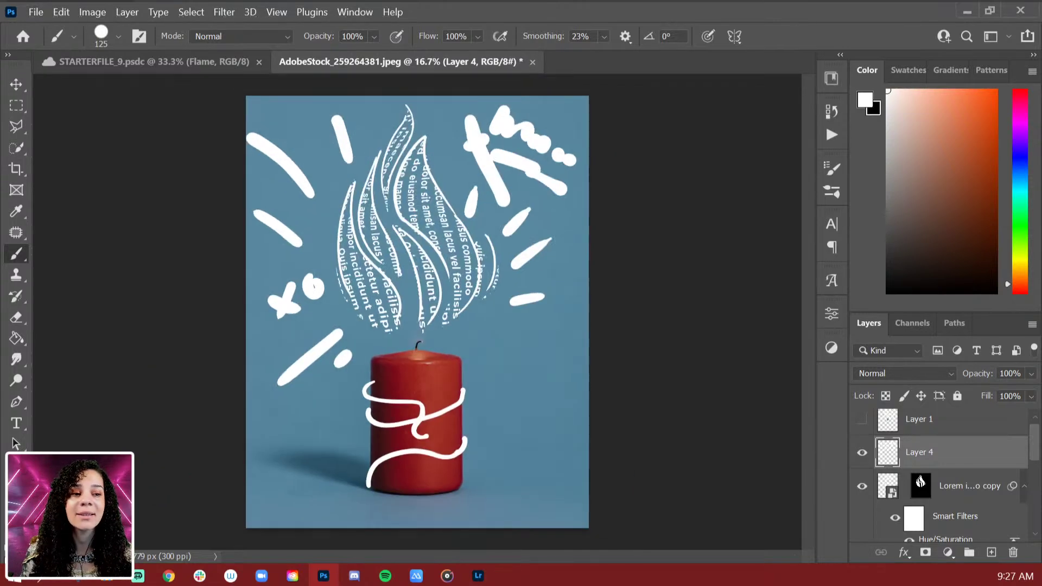